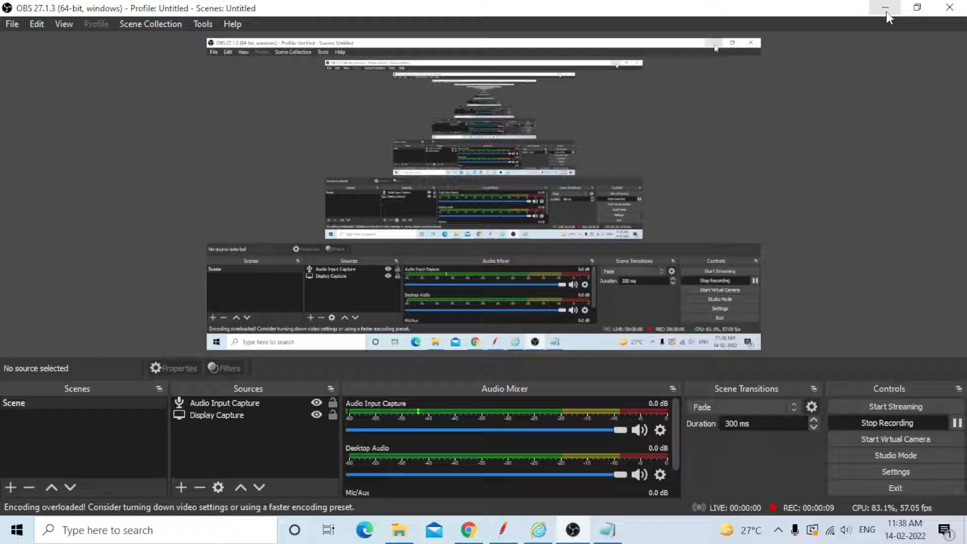
- Minimize the open windows, switch to the untitled Notepad note and highlight "RECORDING CONTROLLER" in its title line
click(887, 14)
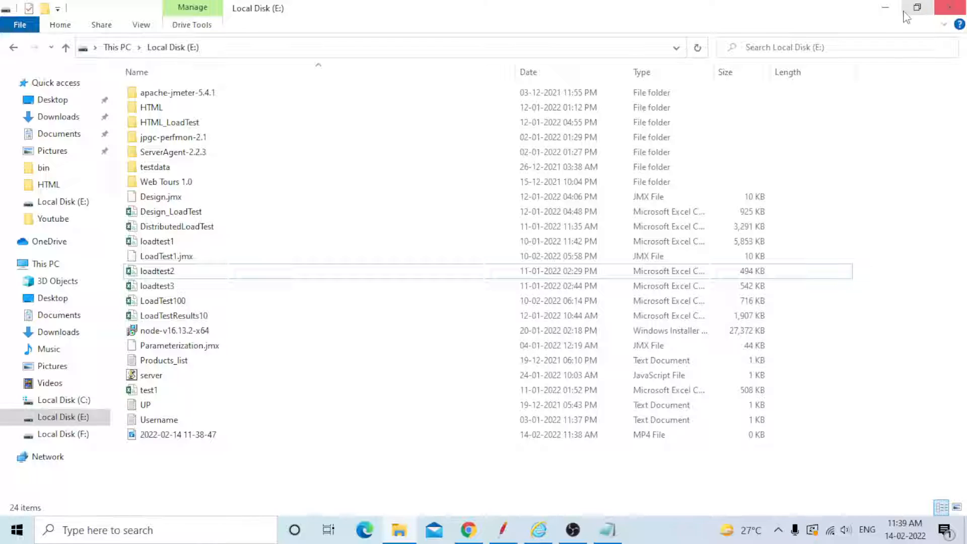
click(890, 15)
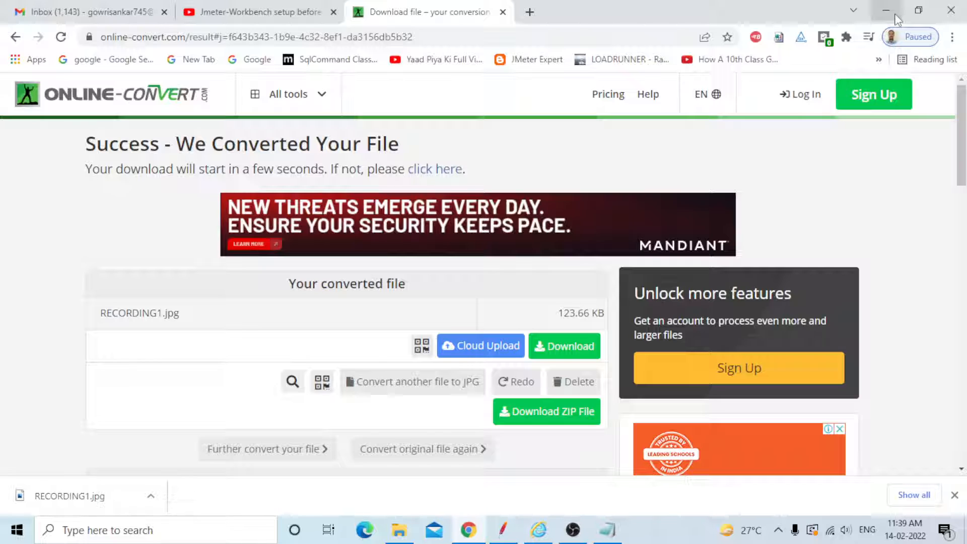
click(896, 17)
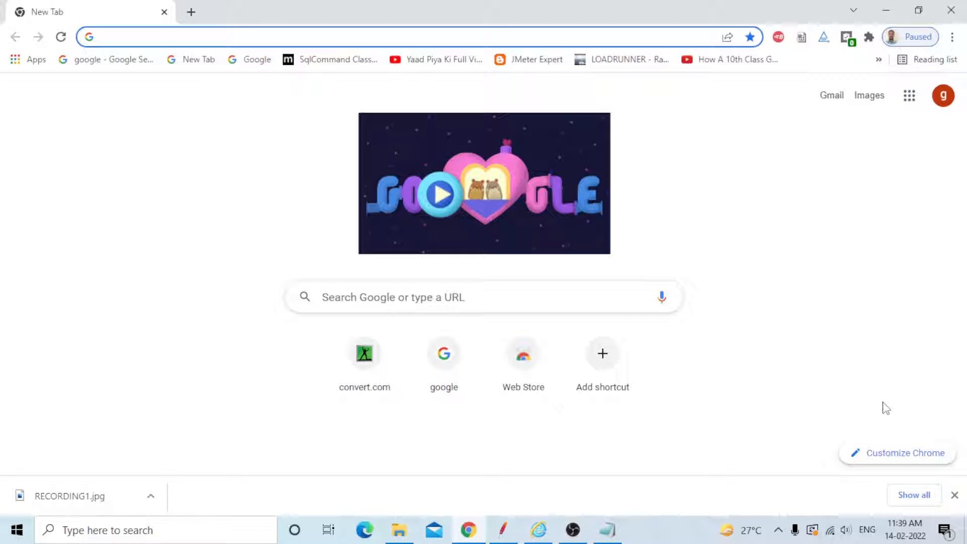
key(alt+Tab)
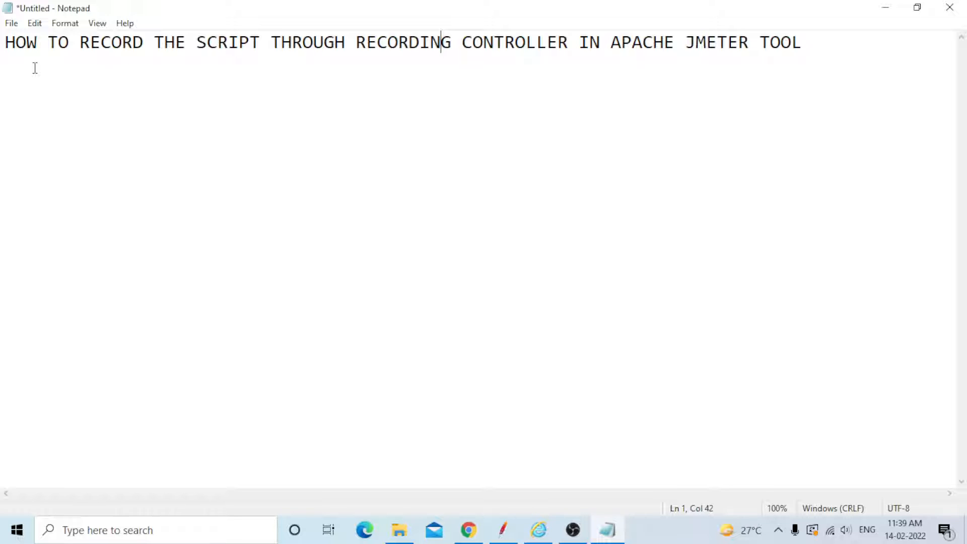
drag(356, 61, 569, 61)
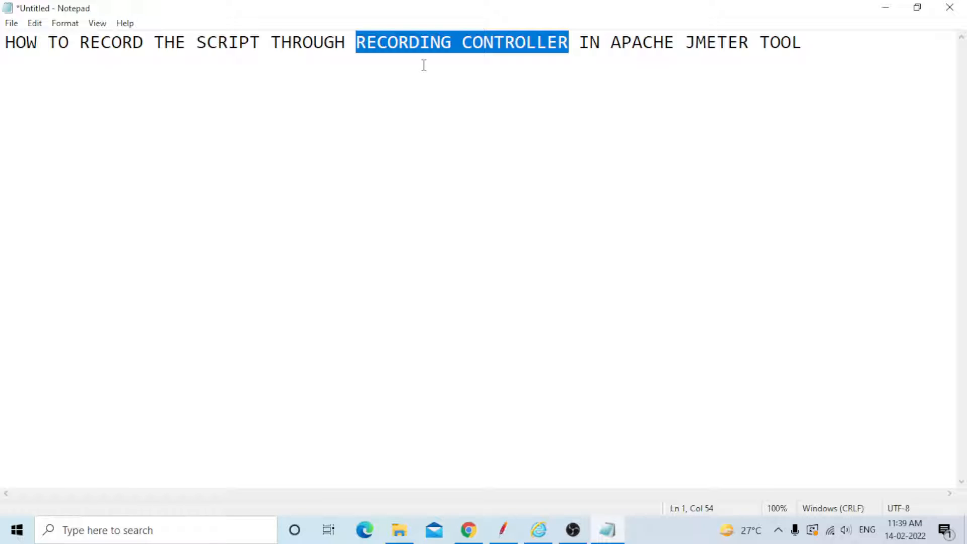
- Add the heading "pre-requisites:" below the note's title and list "jMeter tool" as the first item, dismissing the browser notification
click(437, 136)
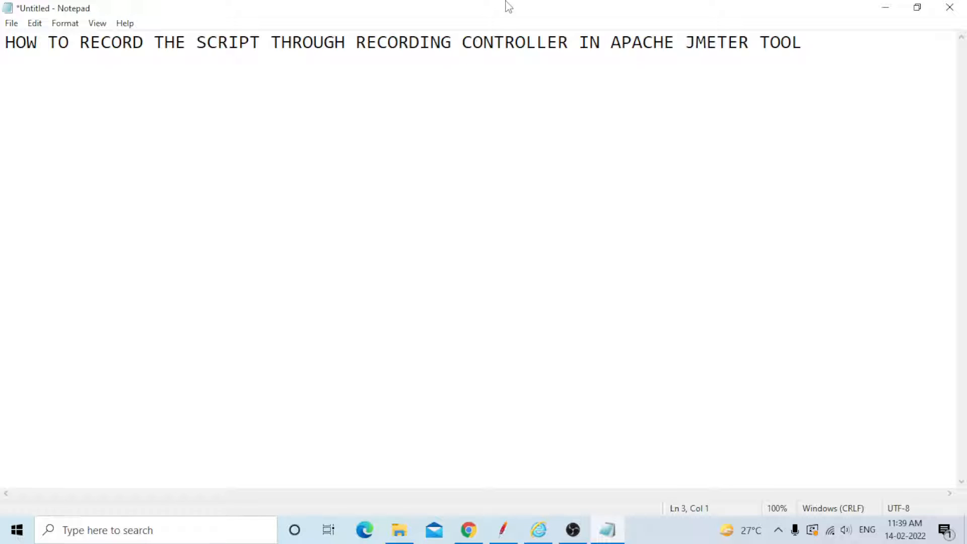
text(pre-requisites:)
key(Return)
key(Return)
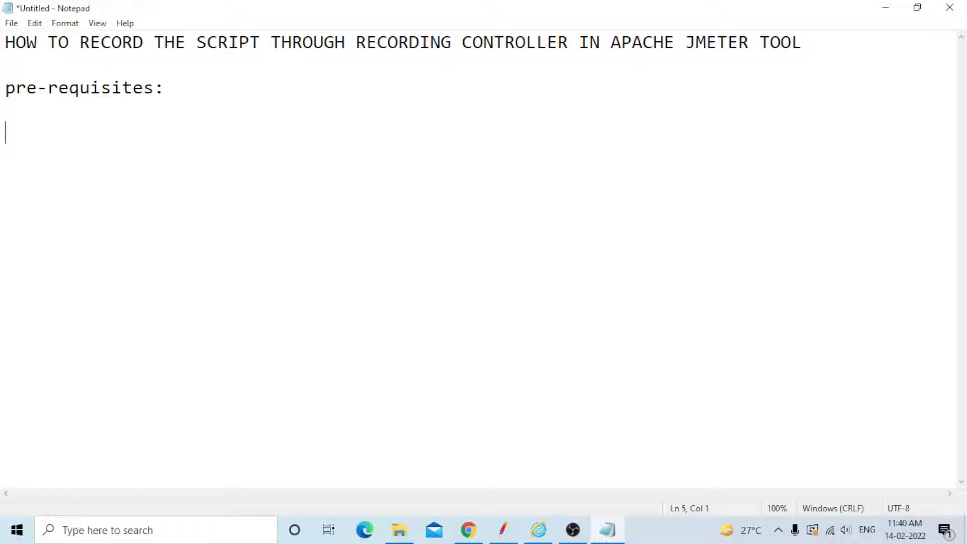
text(jMeter)
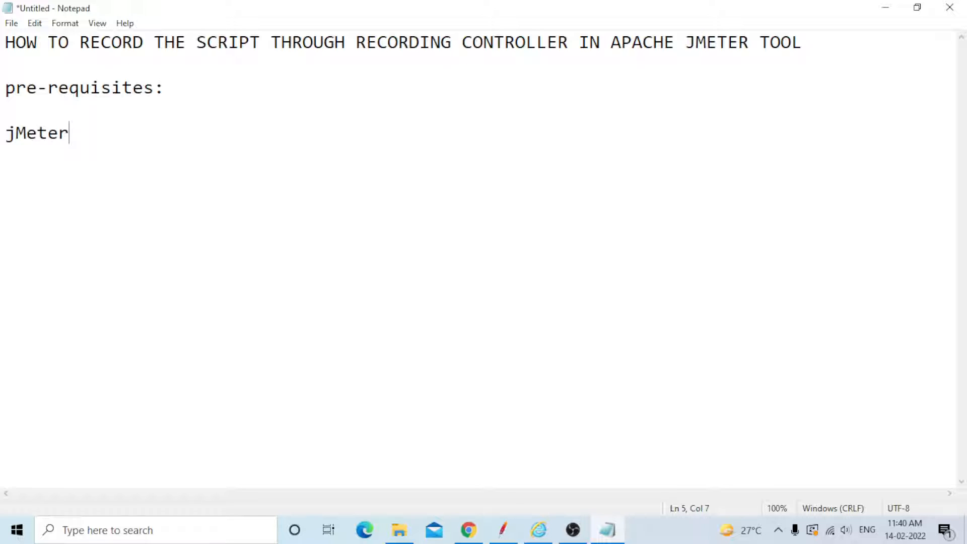
text( tool)
key(Return)
key(Return)
key(BackSpace)
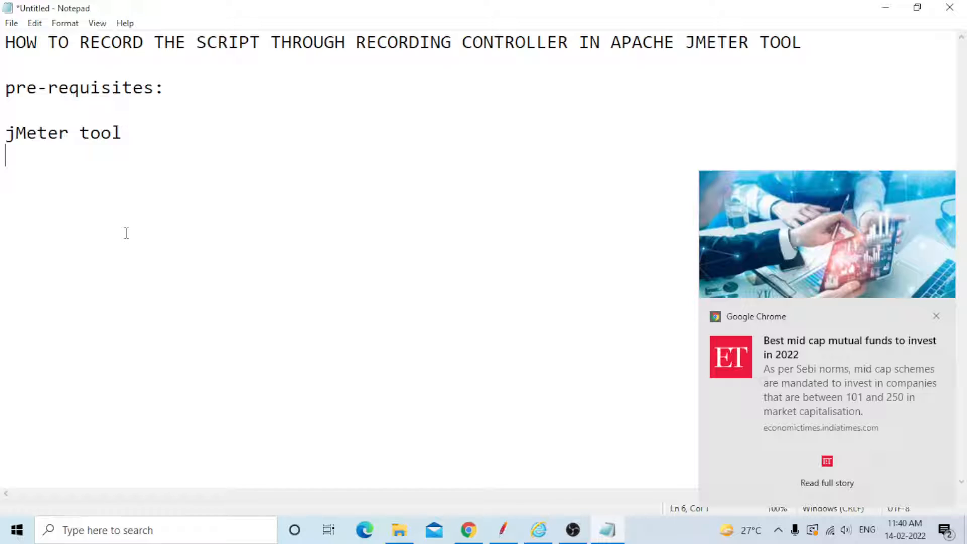
click(936, 316)
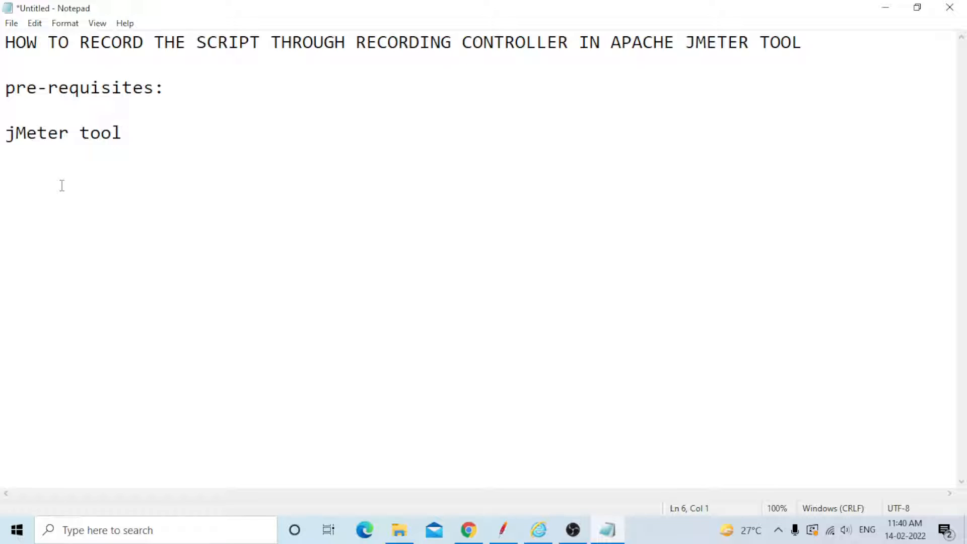
- Extend the prerequisites list with the lines "valid root certificate", "Any web application" and "browser"
text(valid root c)
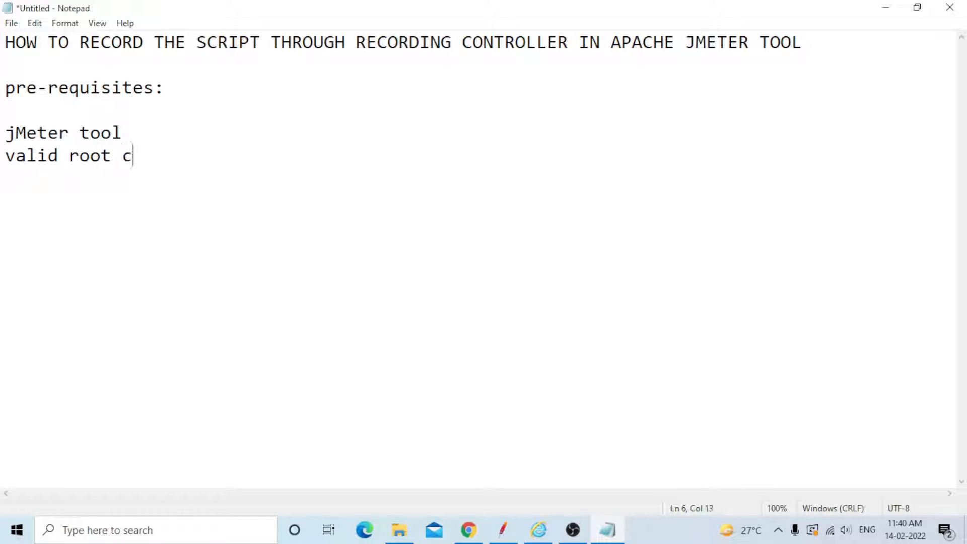
text(ertifi)
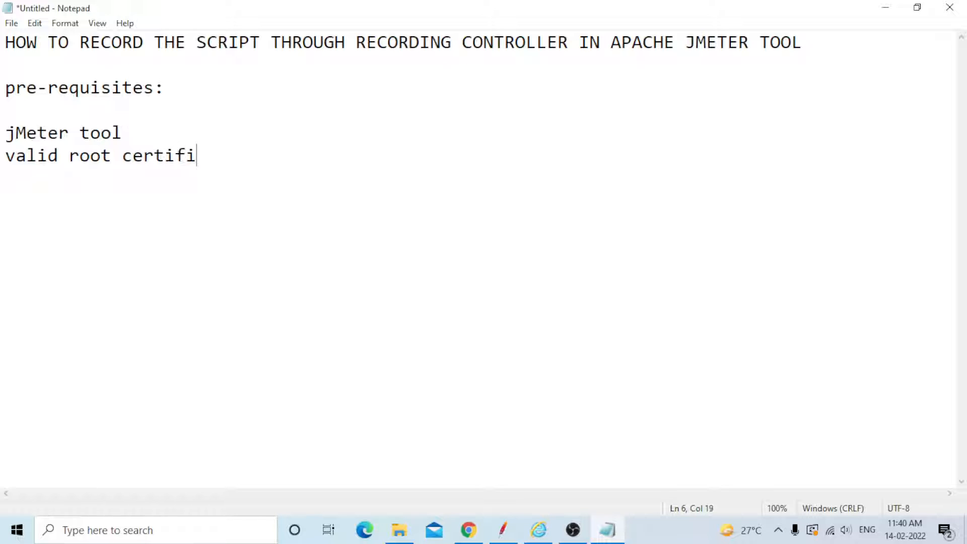
text(cate)
key(Return)
text(Any )
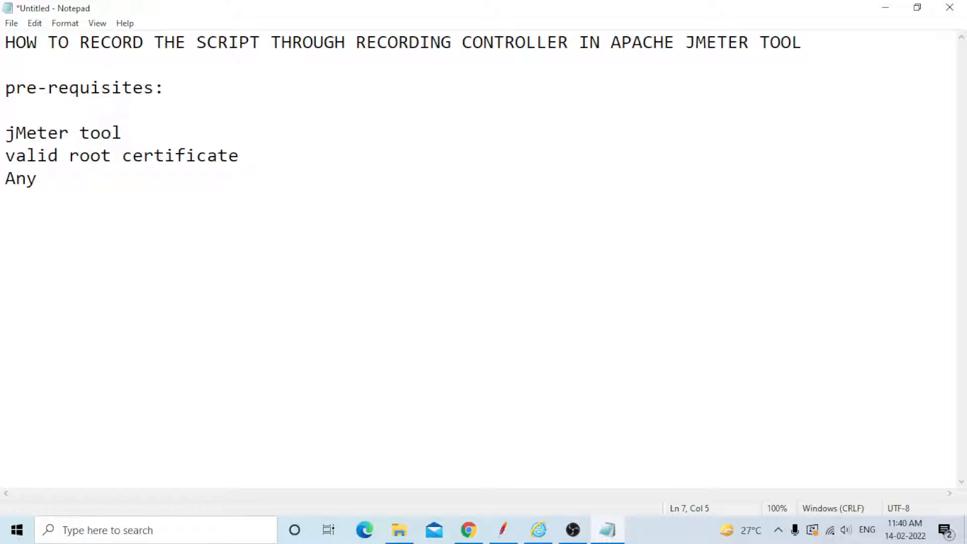
text(web appl)
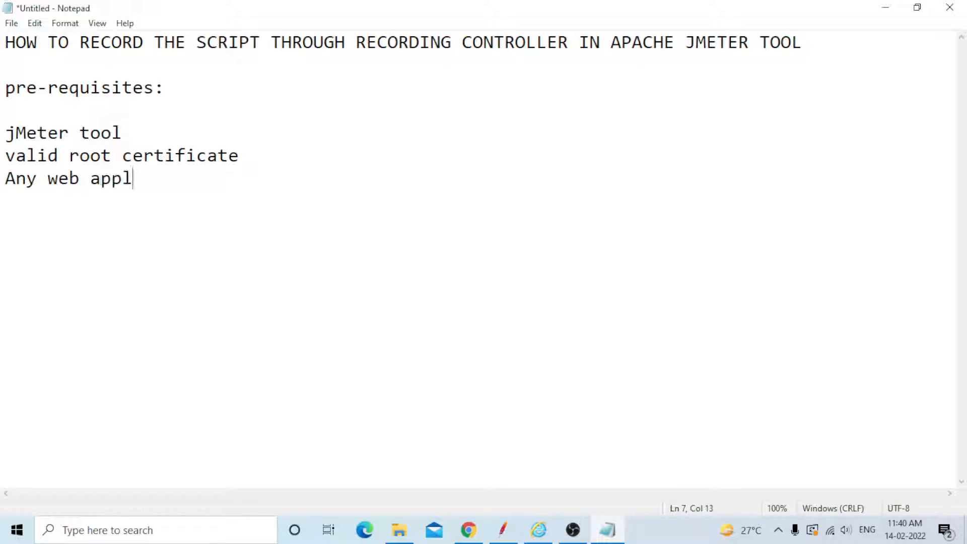
text(ication)
key(Return)
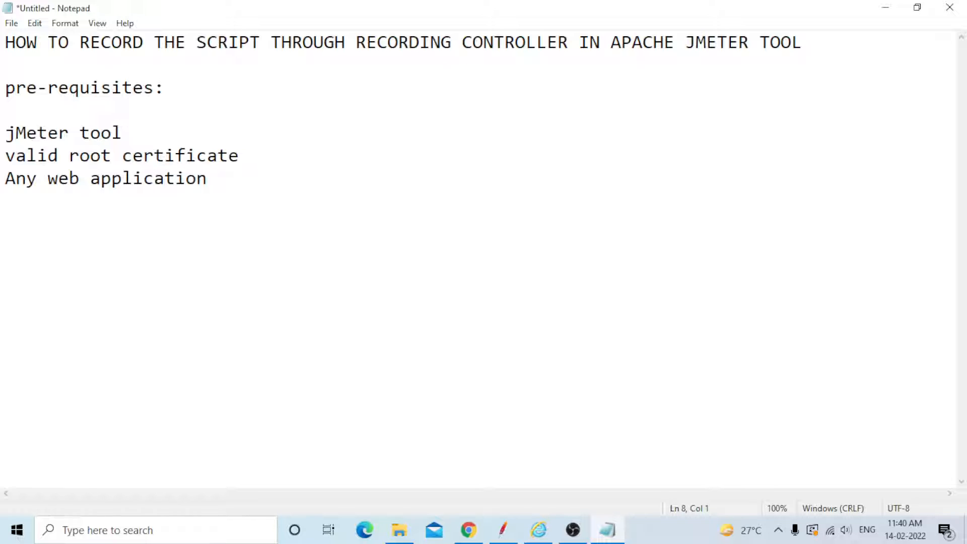
text(browser)
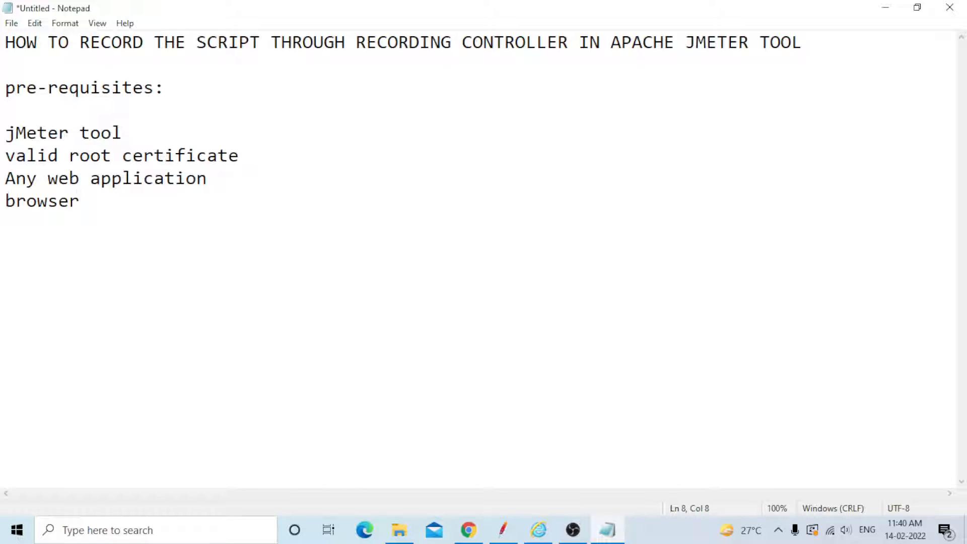
key(Return)
key(Return)
drag(6, 131, 90, 210)
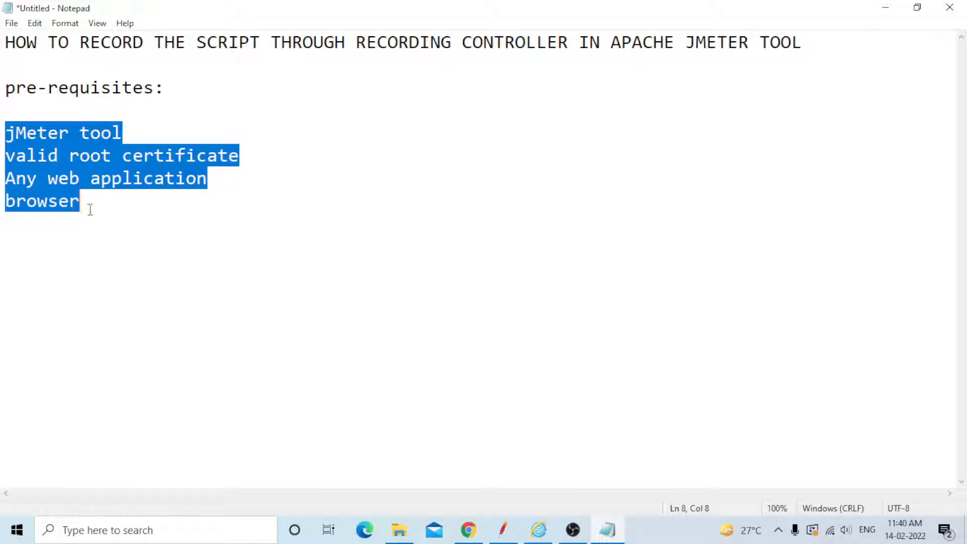
click(90, 209)
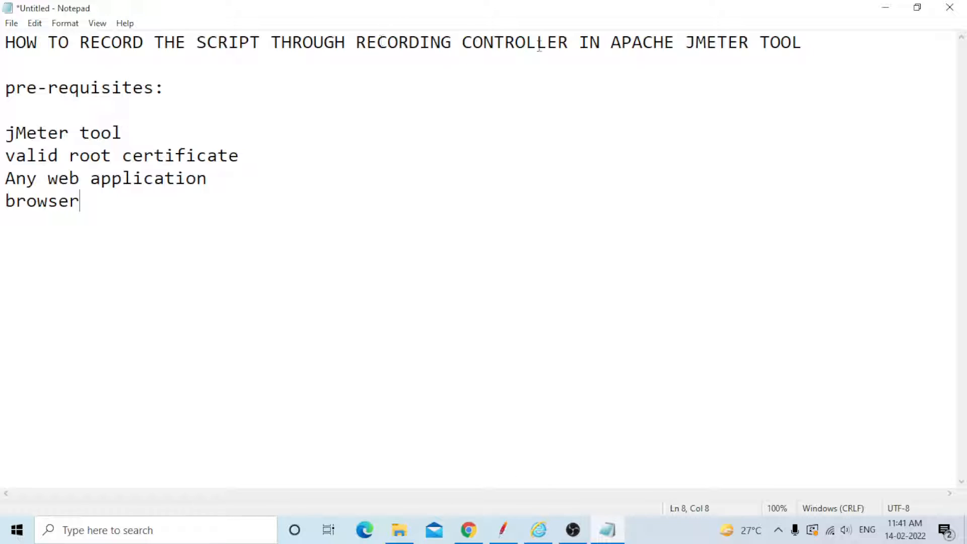
- Switch to Apache JMeter and add a Thread Group to the Test Plan
click(503, 530)
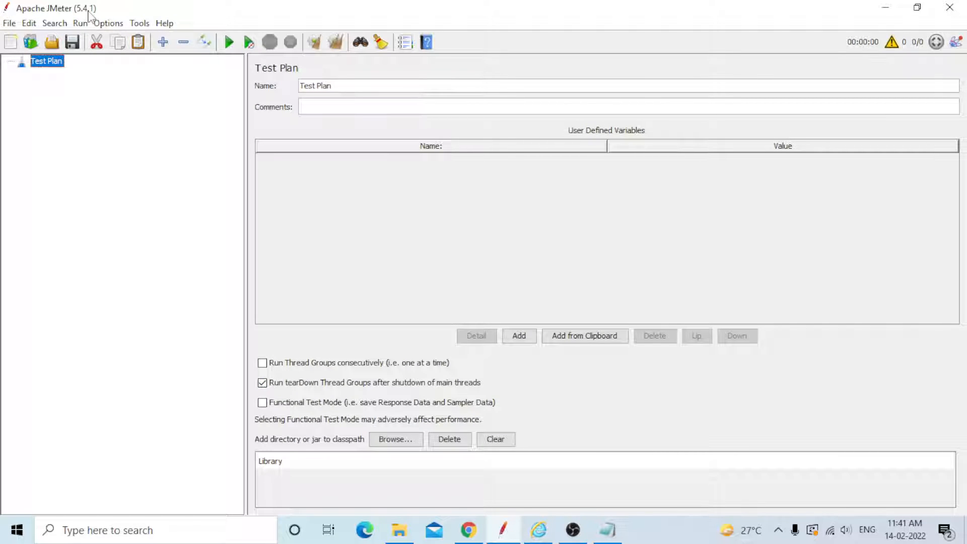
right_click(59, 61)
mouse_move(151, 69)
mouse_move(304, 68)
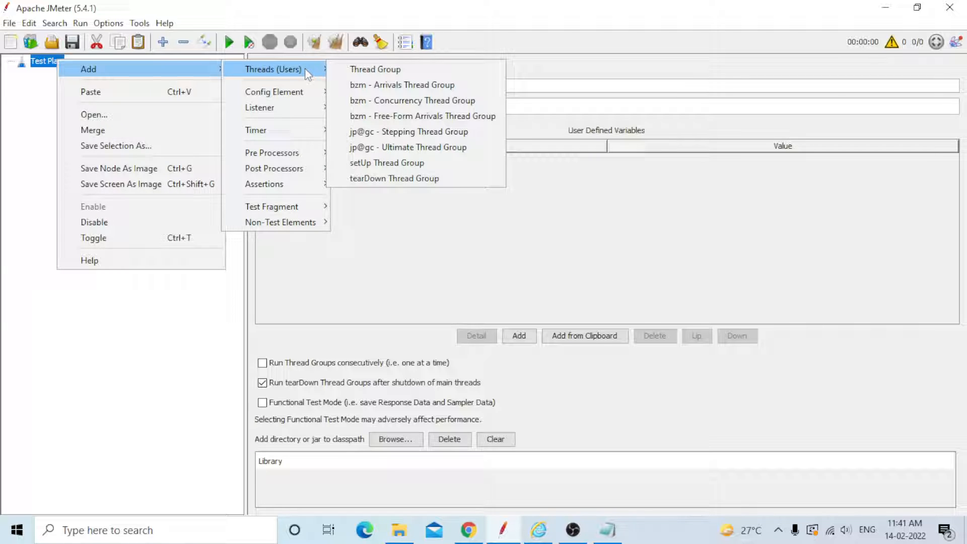
click(349, 65)
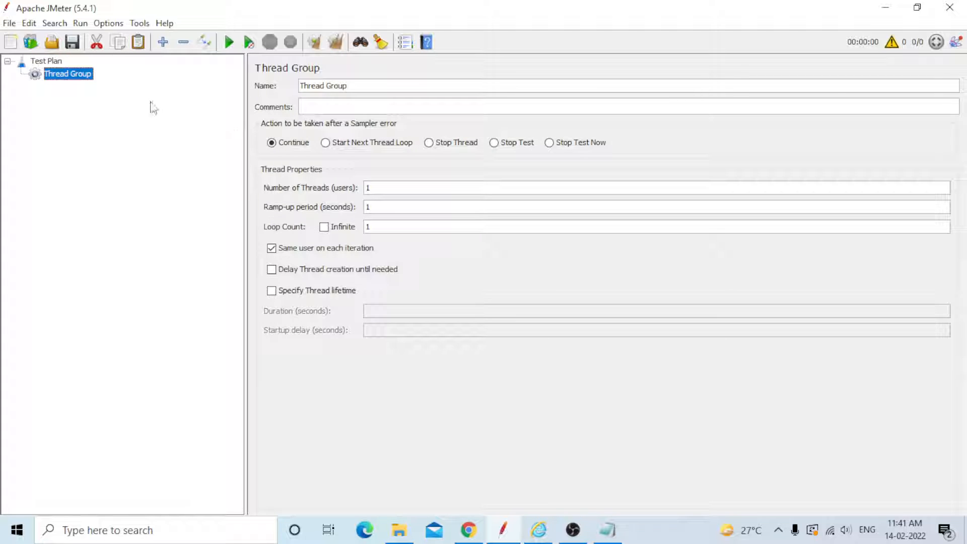
- Add a Recording Controller under the Thread Group
right_click(88, 79)
mouse_move(255, 85)
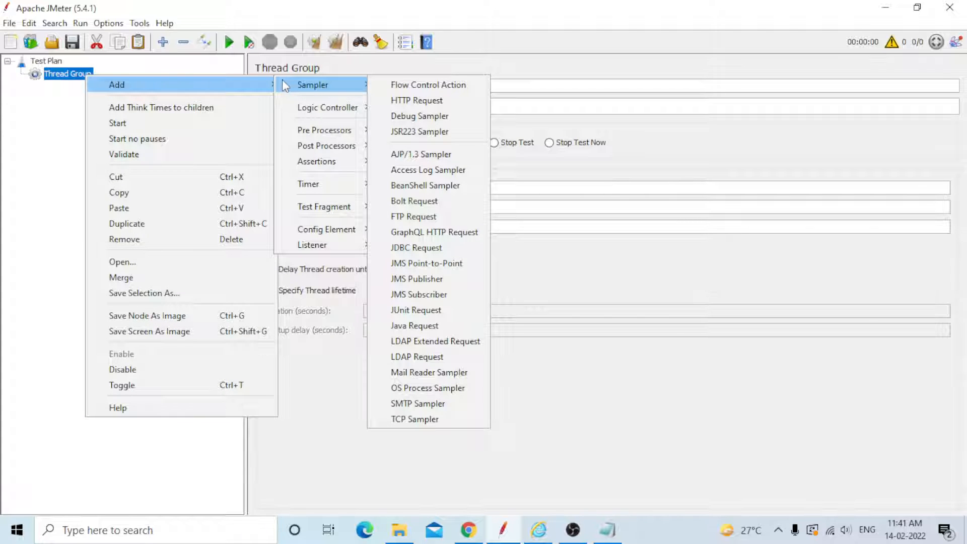
mouse_move(311, 108)
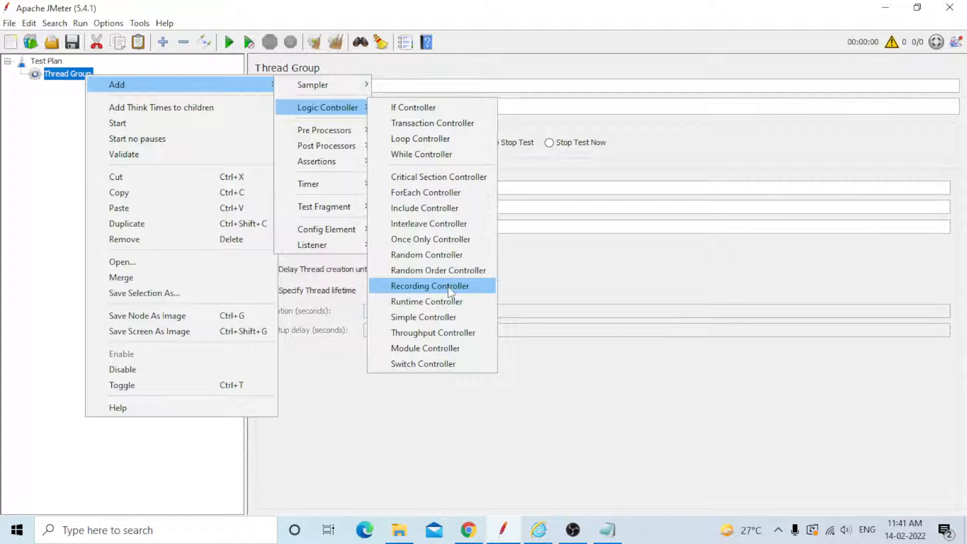
click(472, 286)
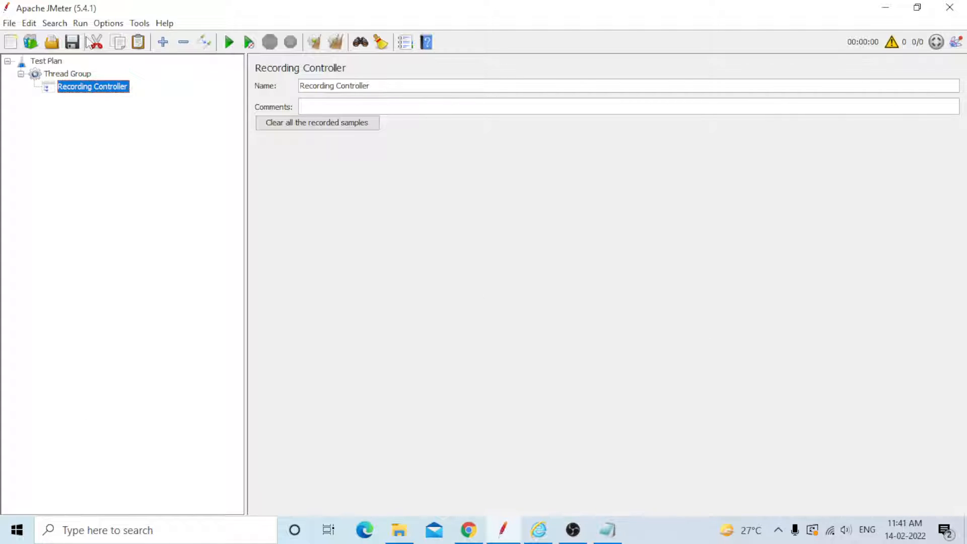
- Add an HTTP Cookie Manager config element to the Test Plan
click(58, 62)
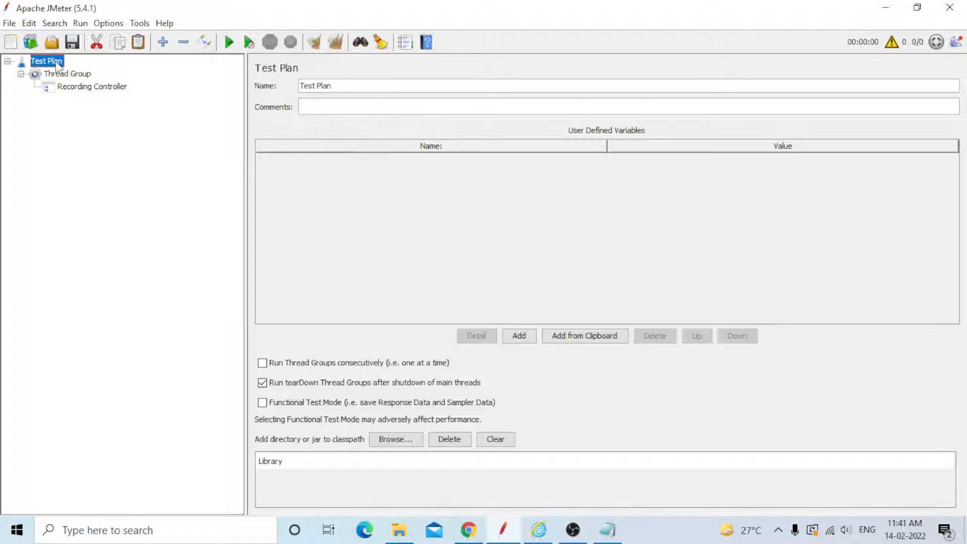
right_click(57, 62)
mouse_move(104, 75)
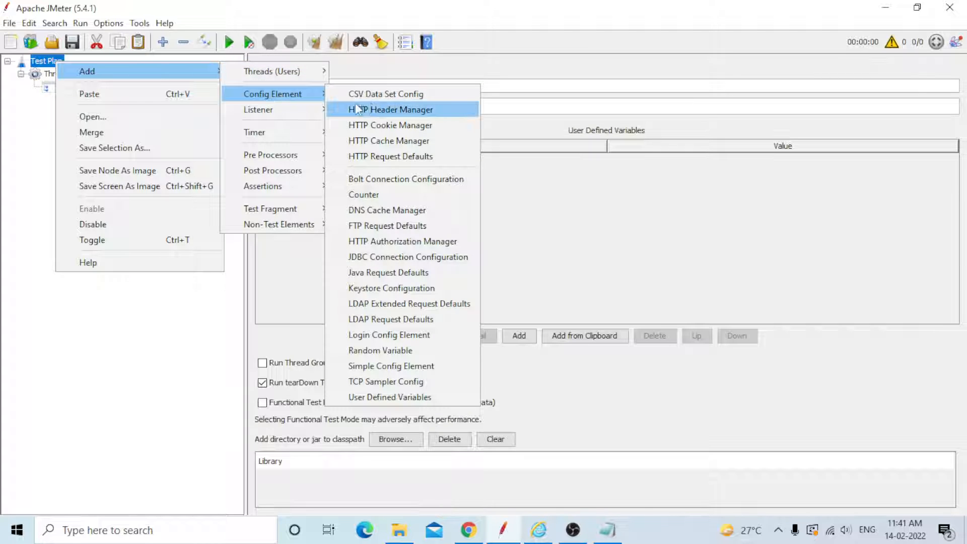
click(391, 126)
- Add an HTTP Cache Manager config element to the Test Plan
click(50, 61)
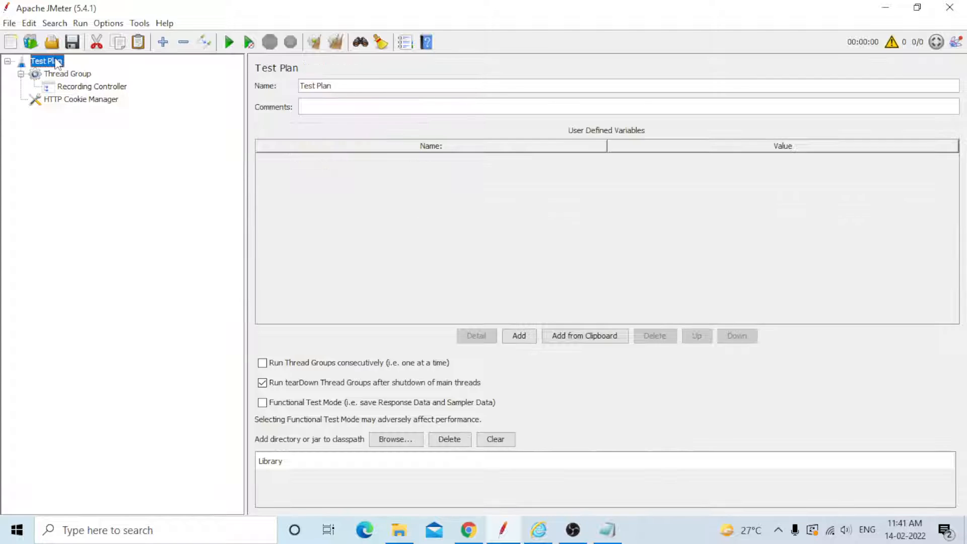
right_click(55, 61)
mouse_move(149, 65)
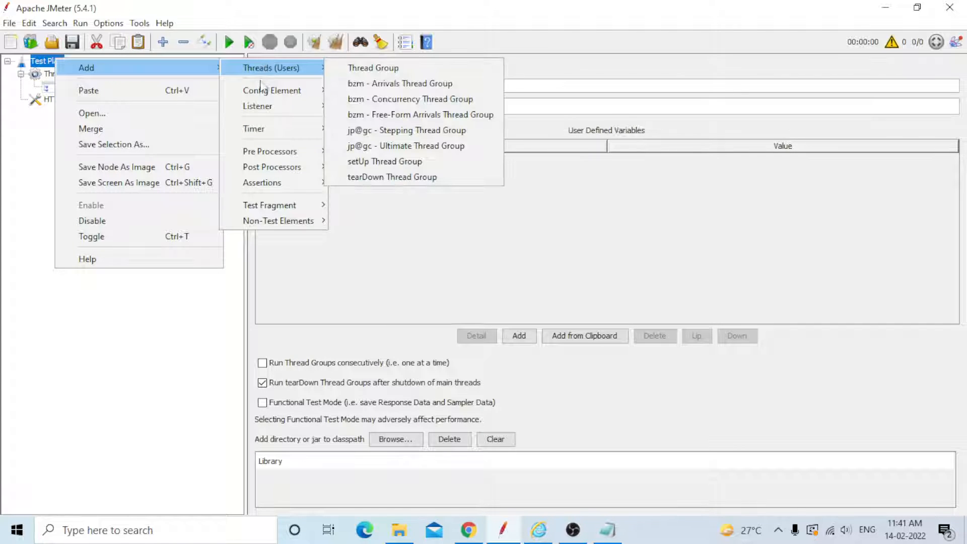
mouse_move(263, 93)
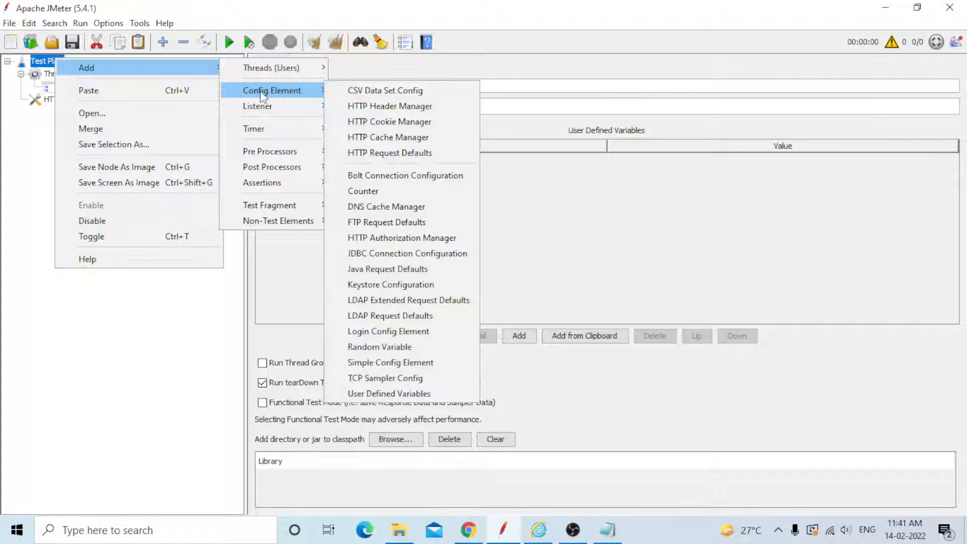
click(384, 138)
- Reorder the test plan tree so the HTTP Cookie Manager and then the HTTP Cache Manager sit above the Thread Group
drag(76, 101, 78, 75)
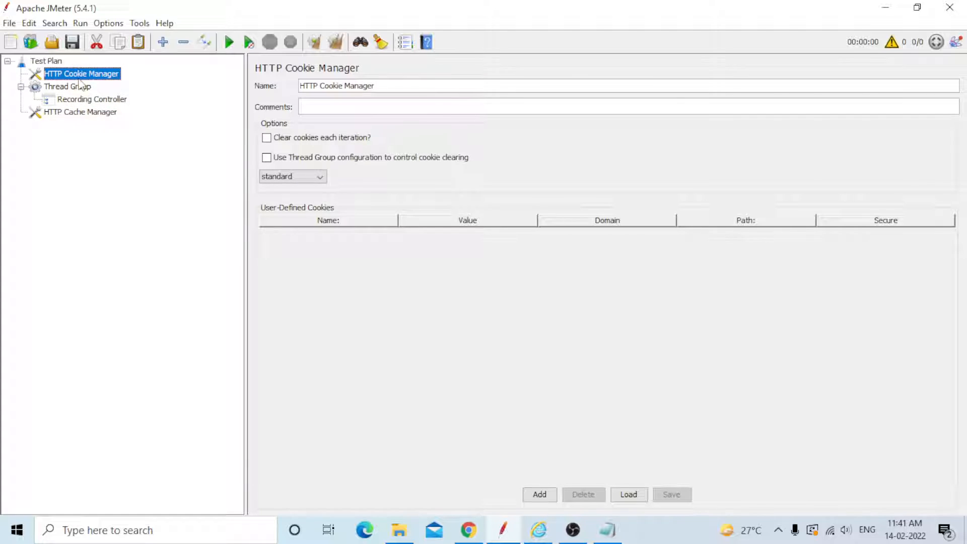
click(80, 113)
drag(78, 115, 85, 82)
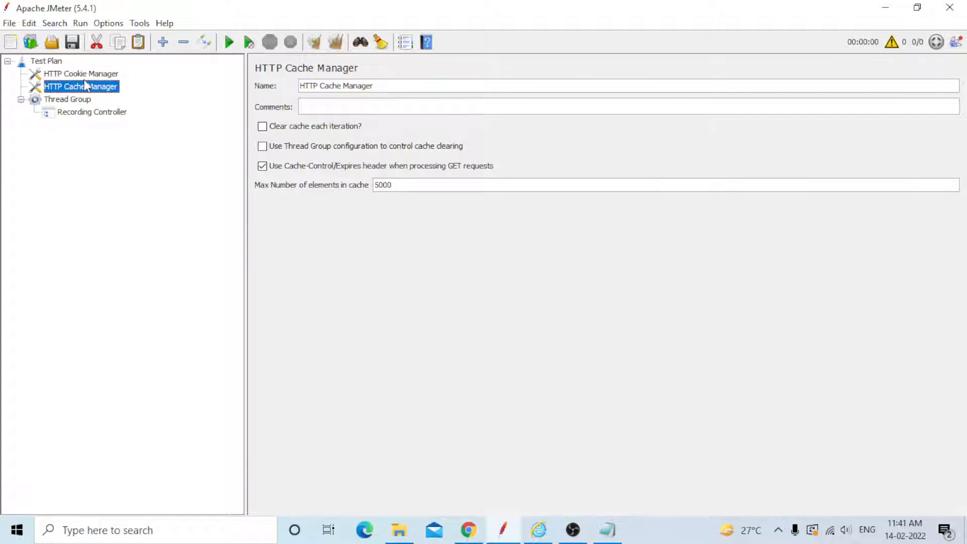
- Enable clearing cookies each iteration in the HTTP Cookie Manager and clearing the cache each iteration in the HTTP Cache Manager
click(82, 73)
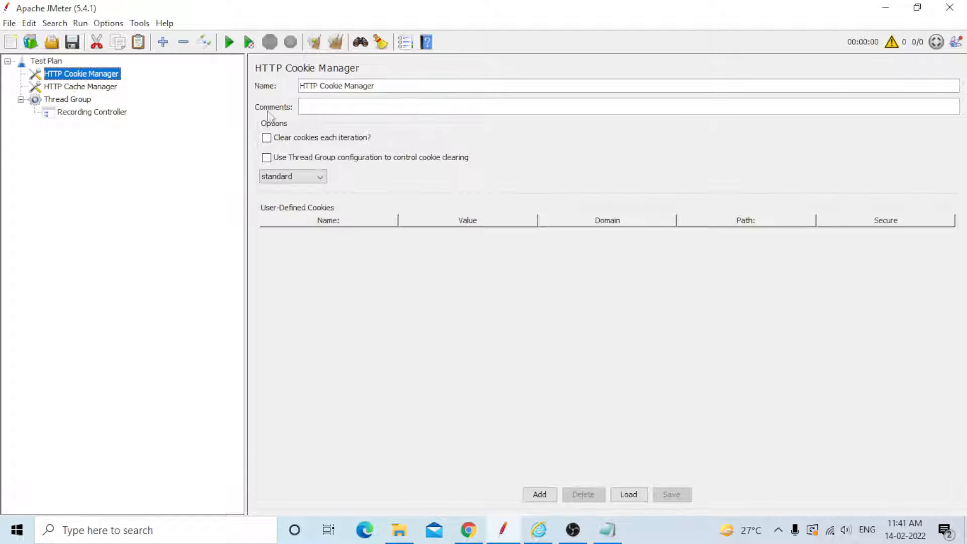
click(268, 139)
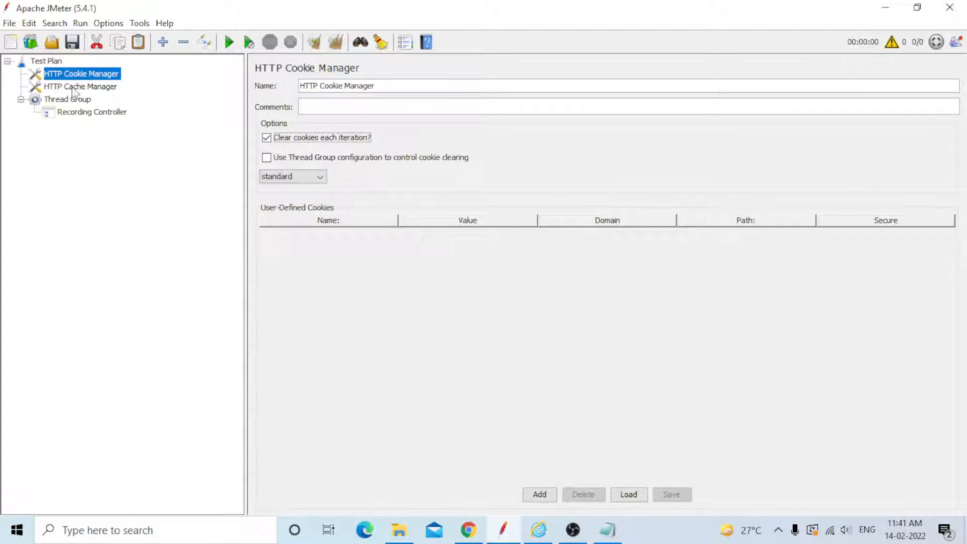
click(92, 86)
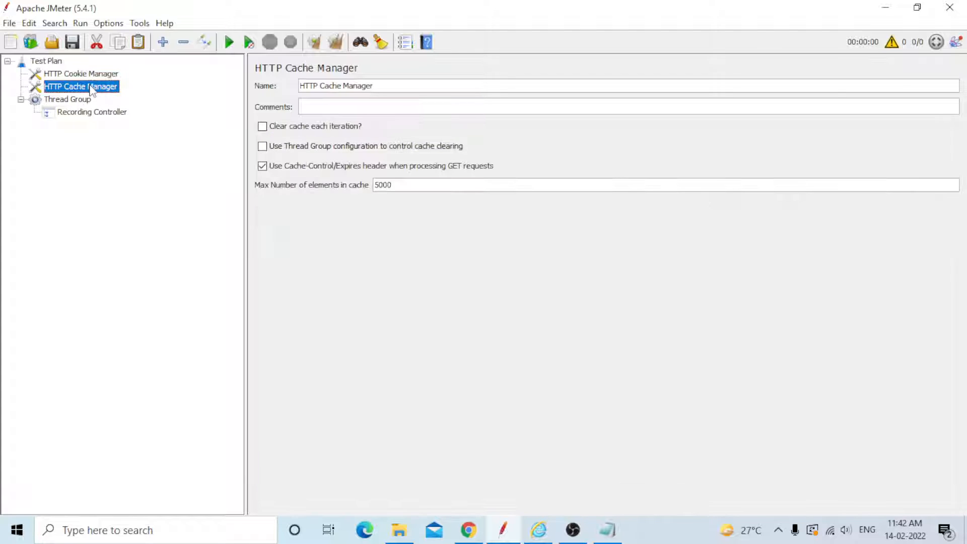
click(263, 127)
click(80, 114)
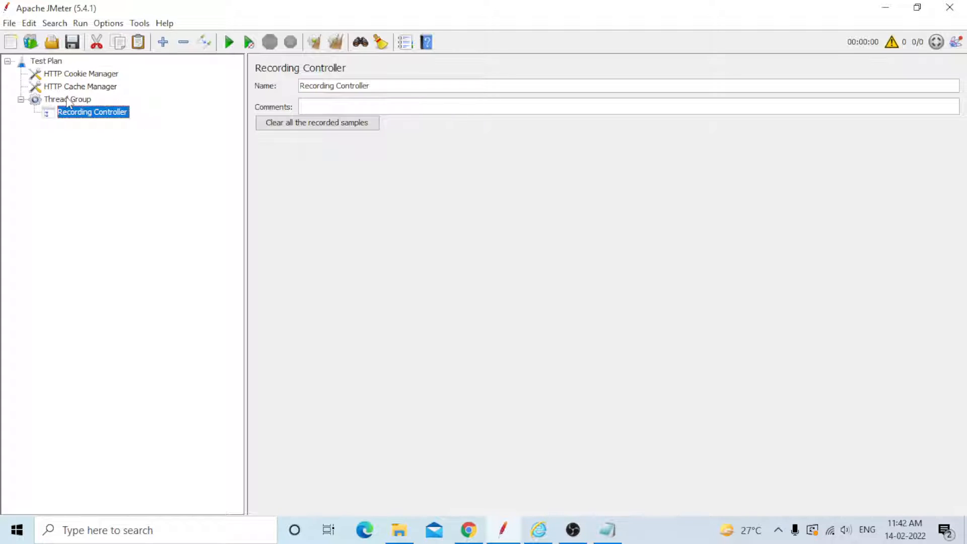
- Add an HTTP(S) Test Script Recorder non-test element to the Test Plan
click(54, 62)
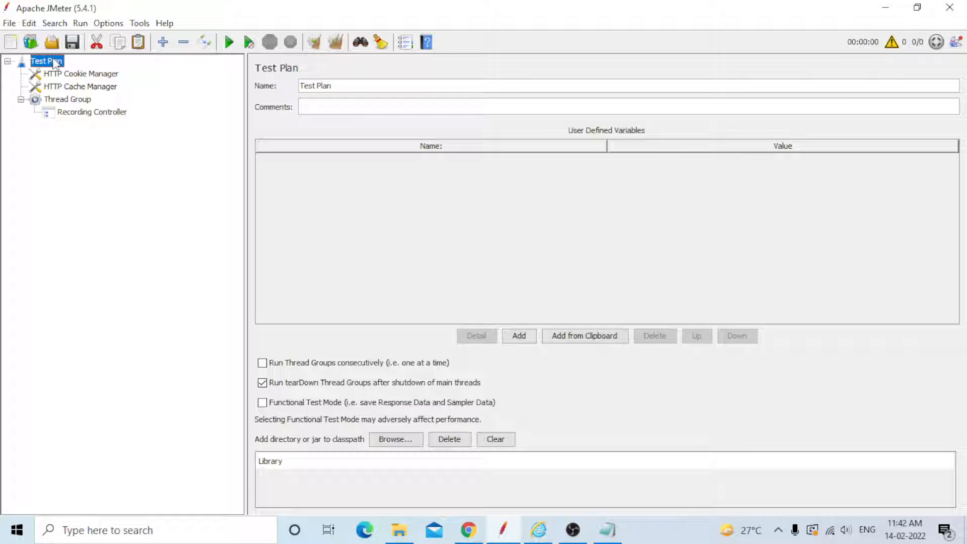
right_click(55, 62)
mouse_move(201, 67)
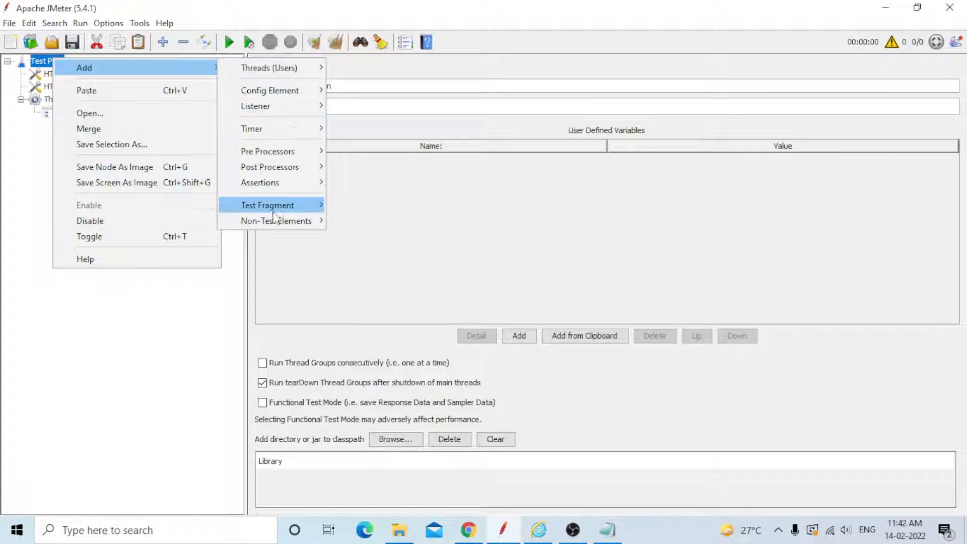
mouse_move(274, 222)
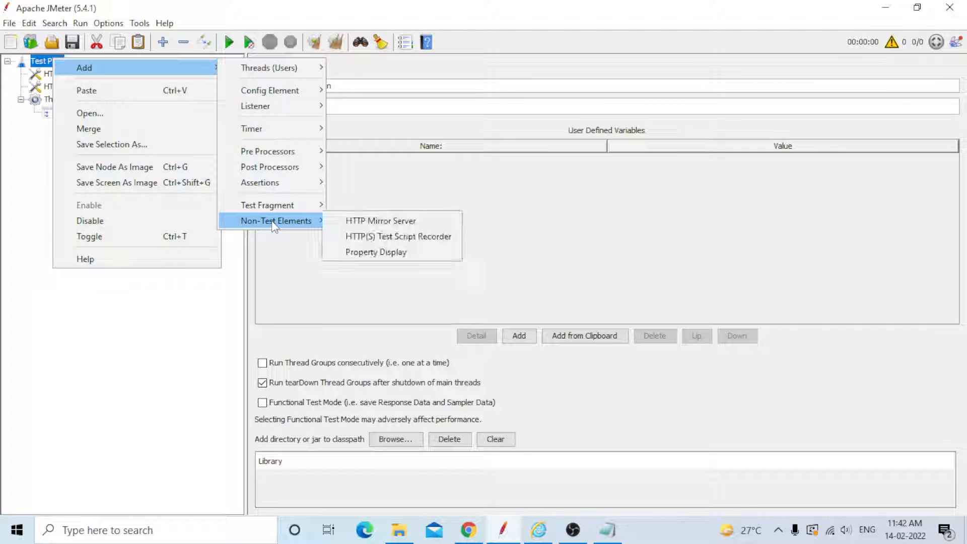
click(361, 238)
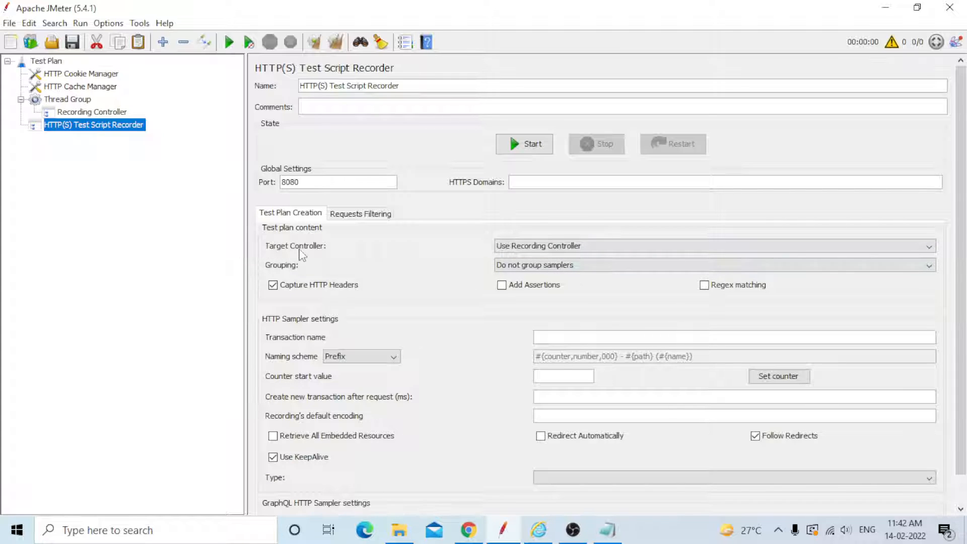
- Set the recorder's target controller to Test Plan > Thread Group > Recording Controller and add the suggested URL exclude patterns
click(596, 247)
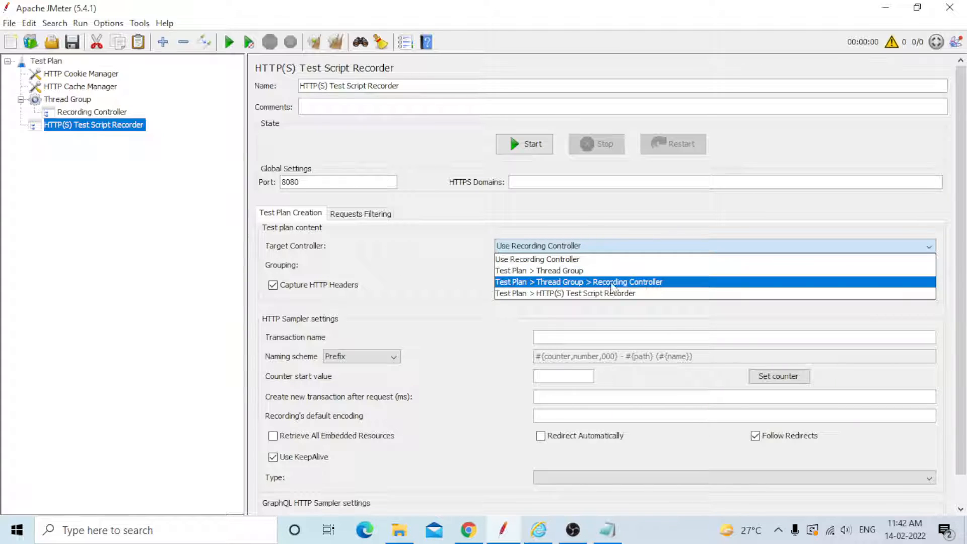
click(671, 286)
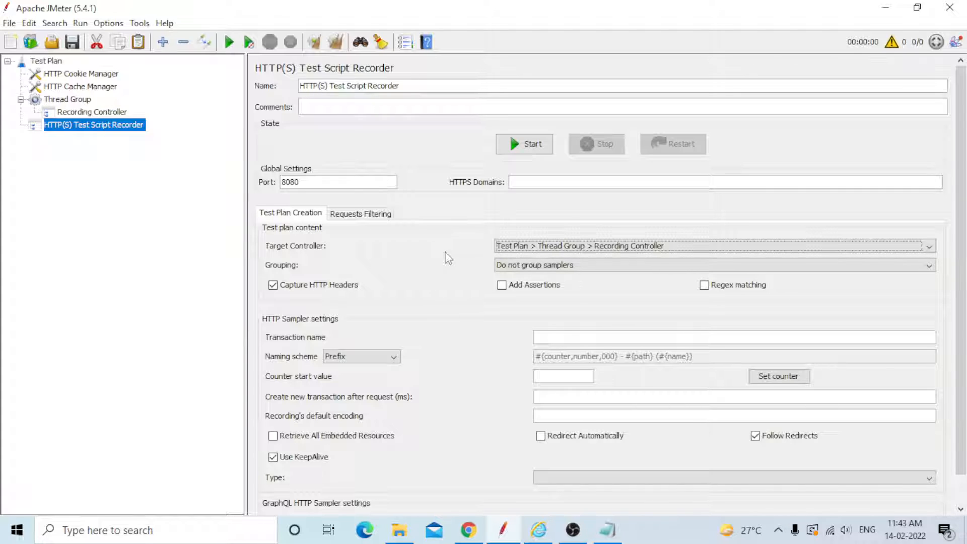
click(361, 214)
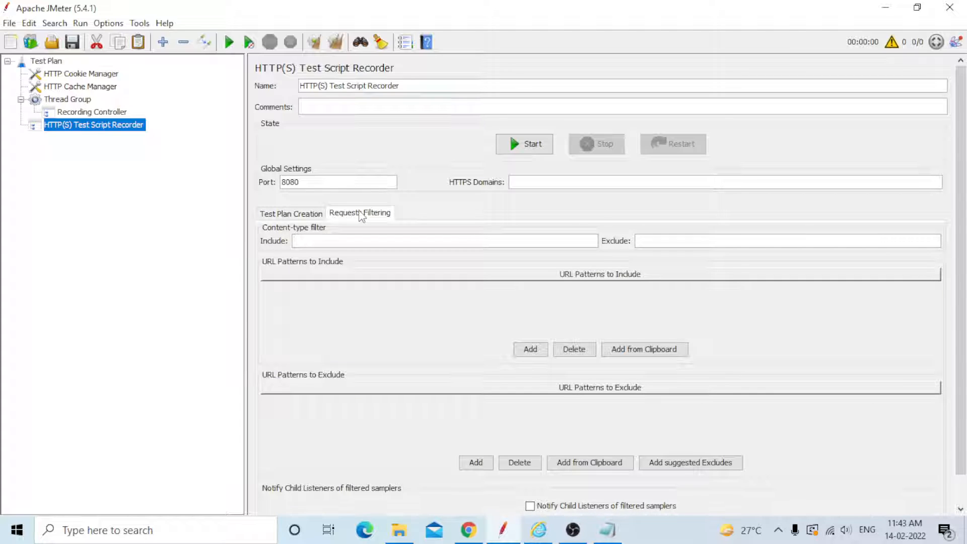
click(704, 468)
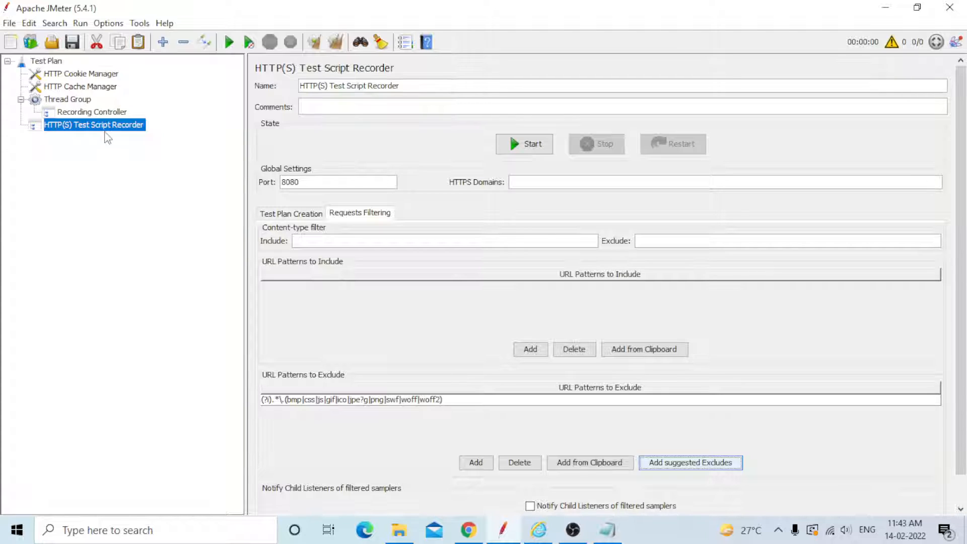
click(301, 217)
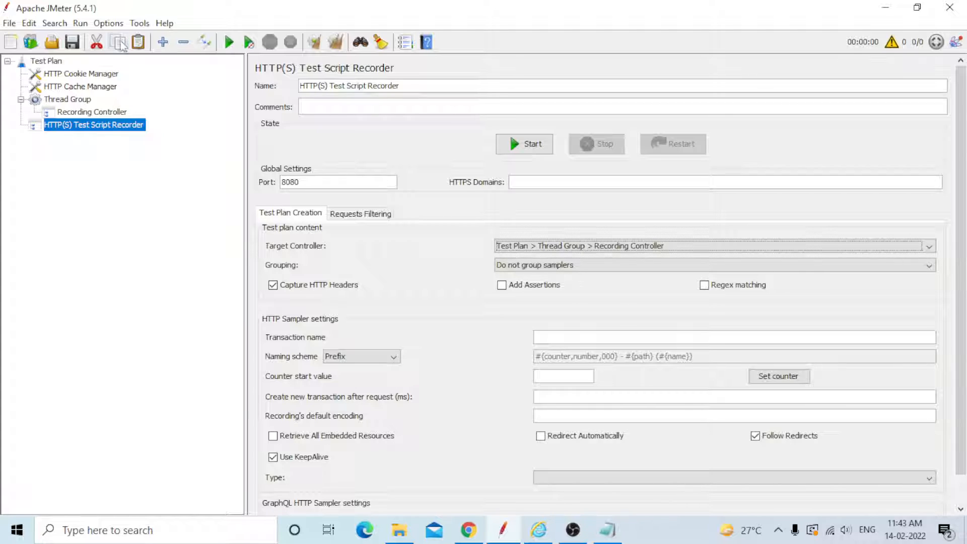
click(91, 114)
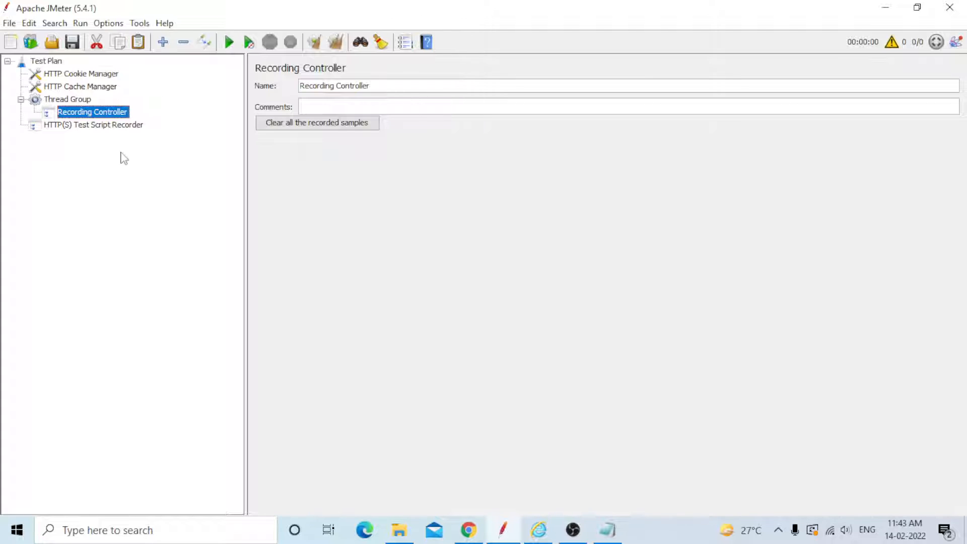
- Switch to File Explorer and locate the ApacheJMeterTemporaryRootCA security certificate in the apache-jmeter-5.4.1 bin folder on drive E
click(399, 530)
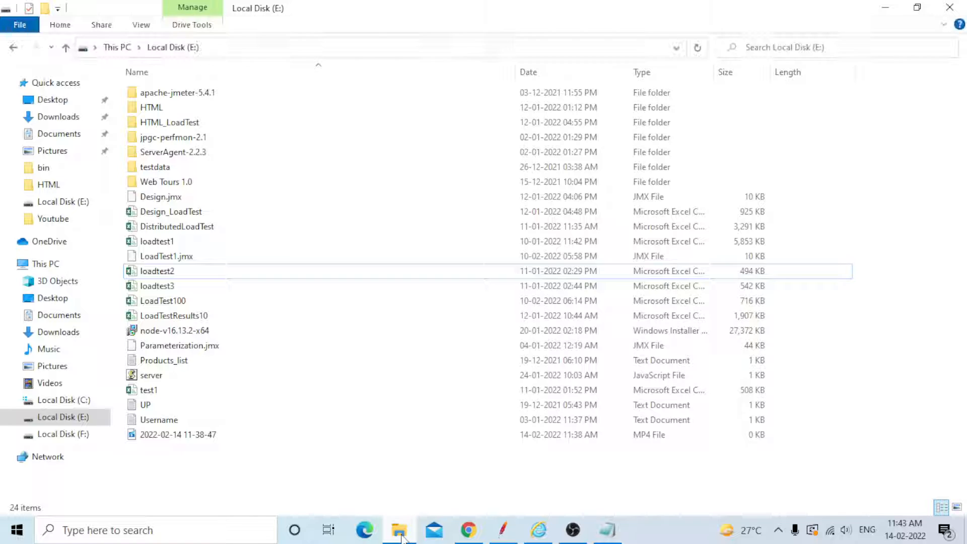
double_click(238, 102)
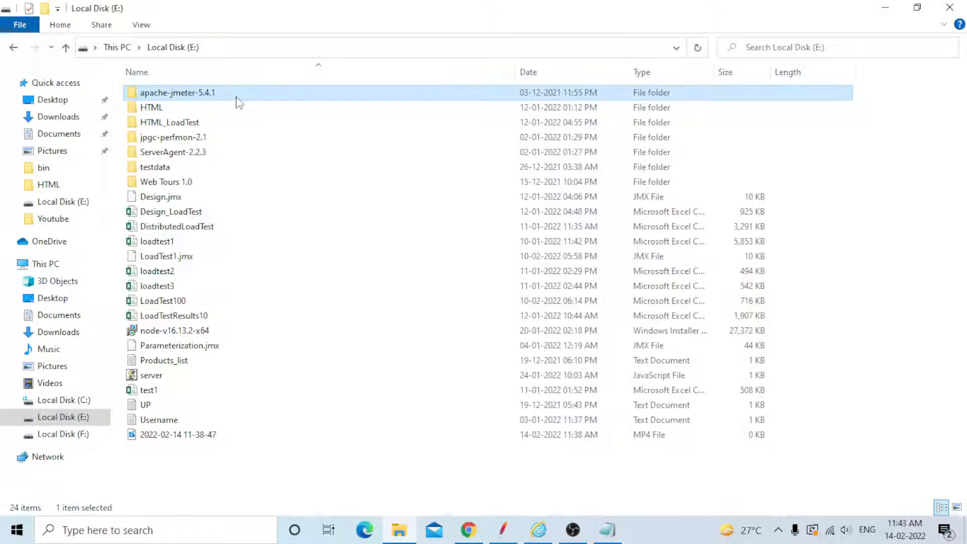
double_click(237, 102)
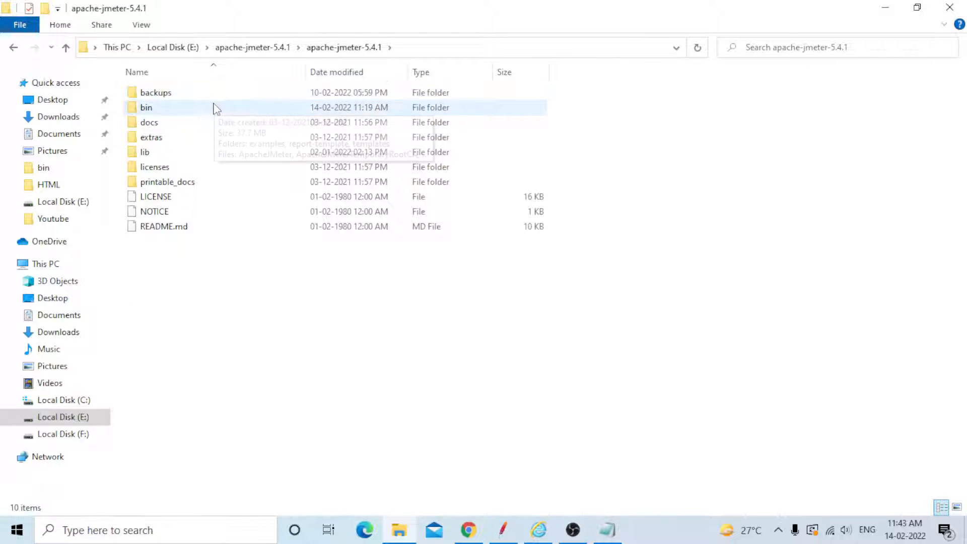
click(216, 109)
double_click(216, 108)
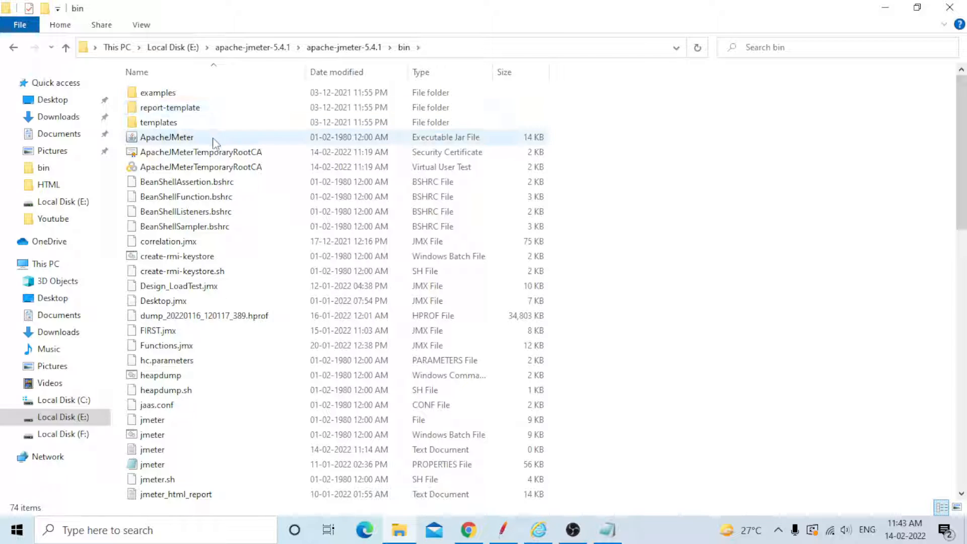
click(210, 152)
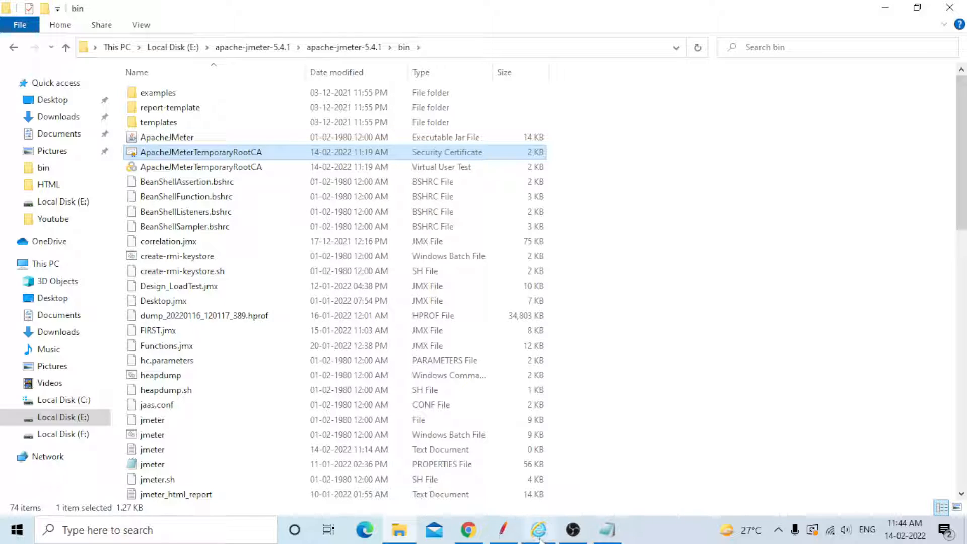
- Switch to Internet Explorer and check for the JMeter Root CA among the trusted root certification authorities in Internet Options
click(539, 535)
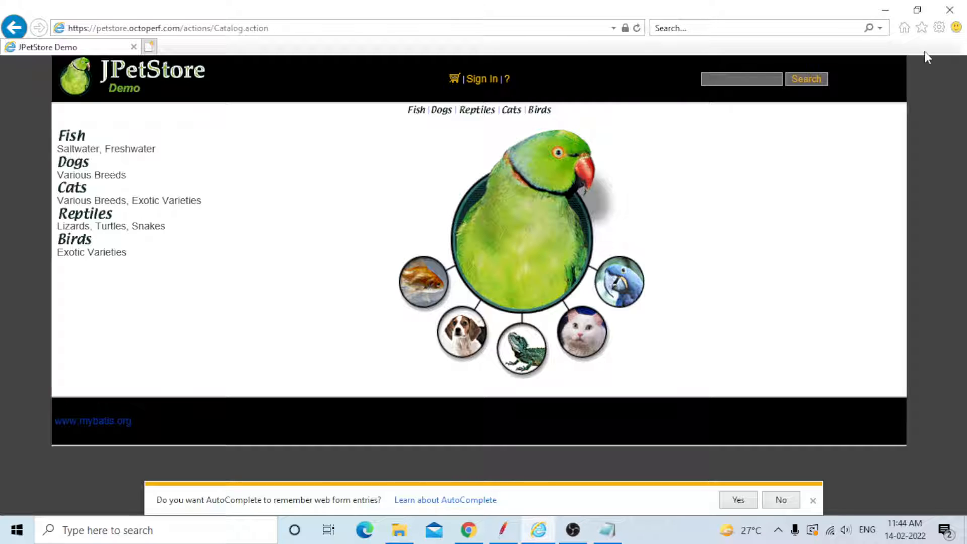
click(940, 29)
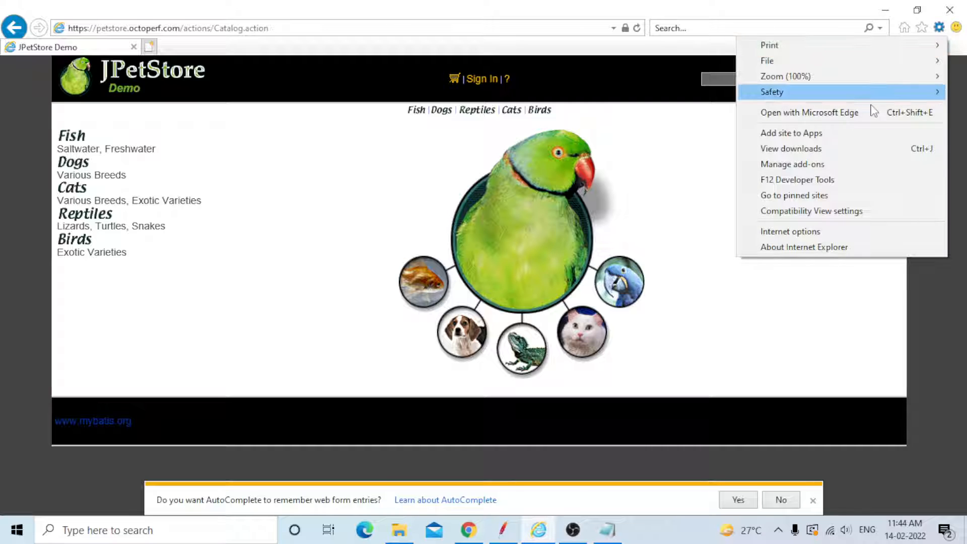
click(828, 231)
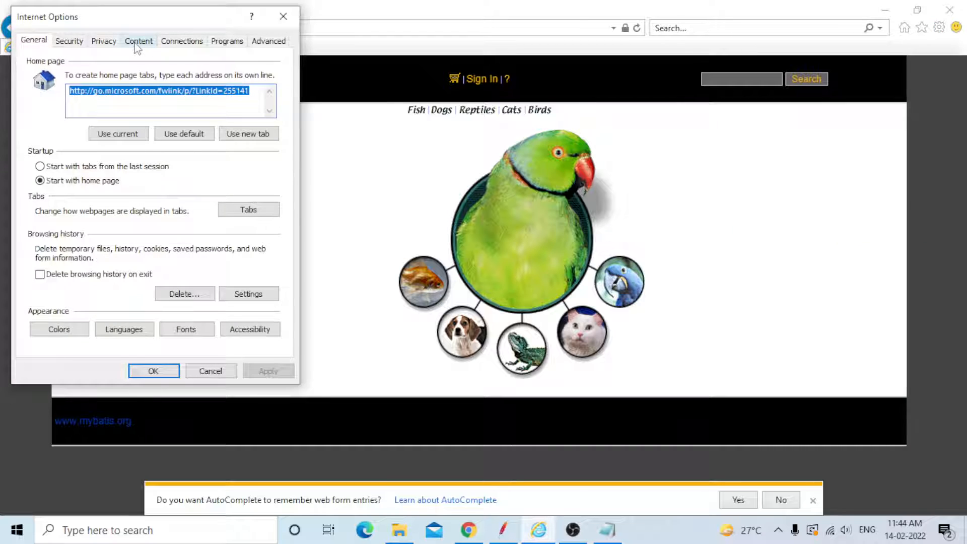
click(138, 43)
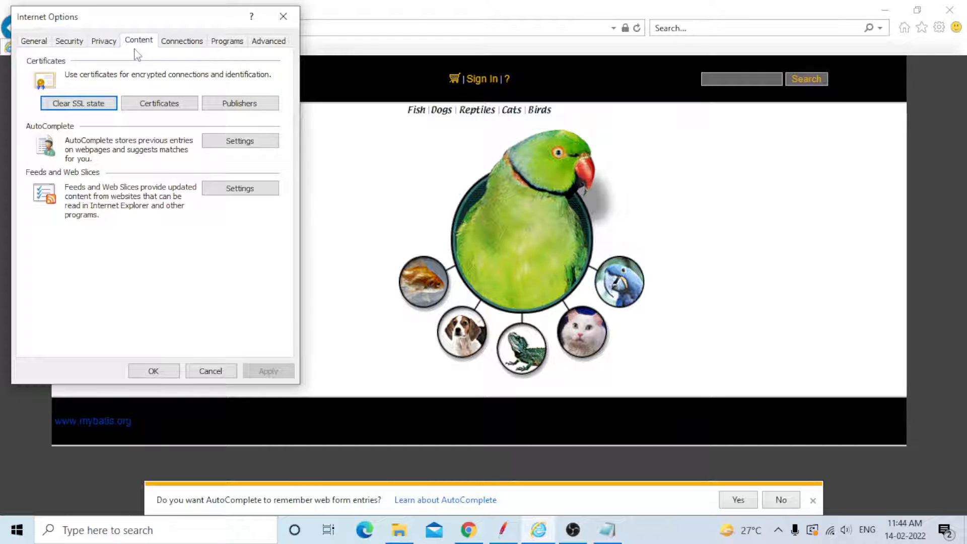
click(153, 103)
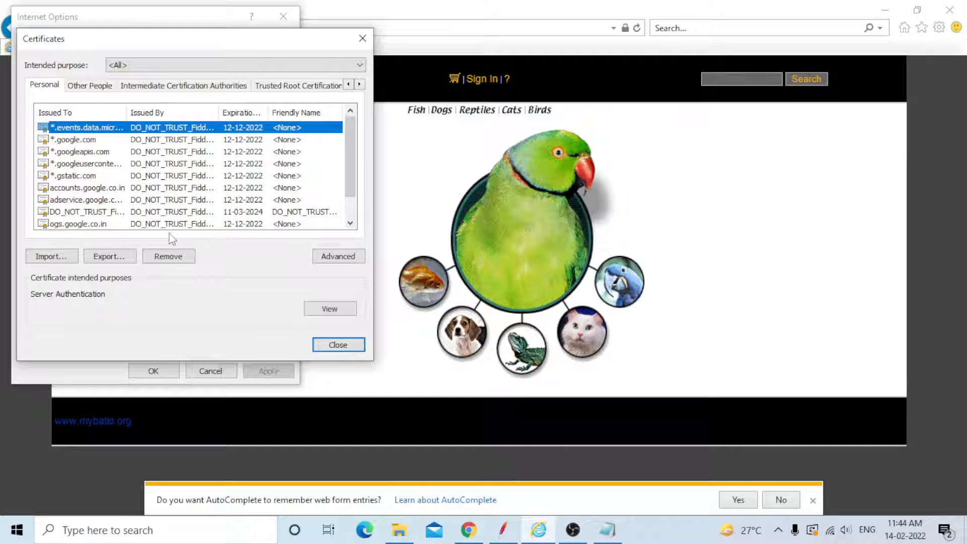
click(284, 87)
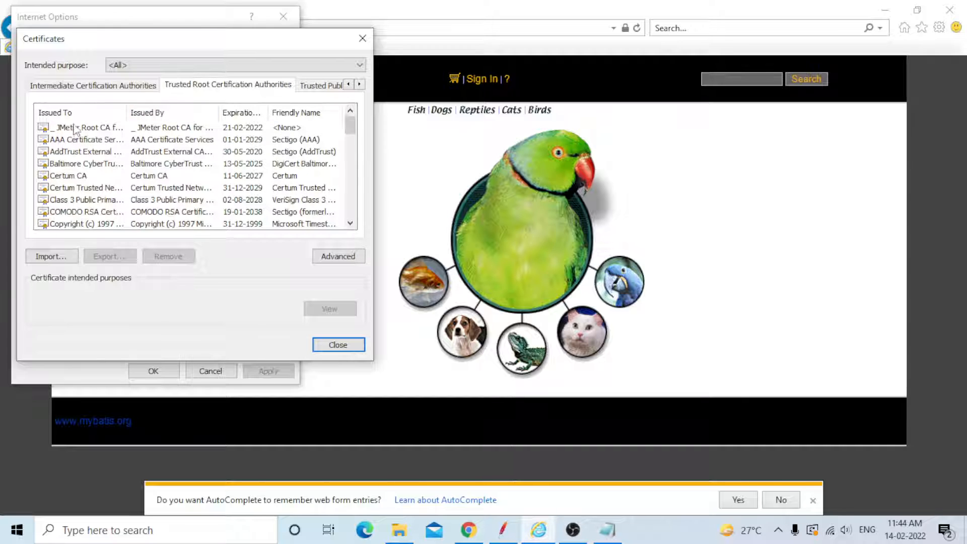
click(92, 128)
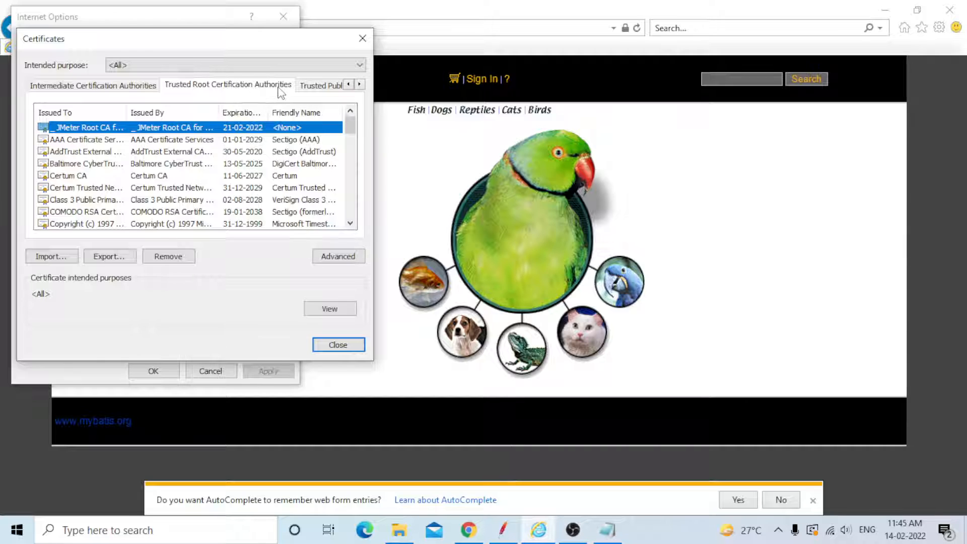
click(49, 257)
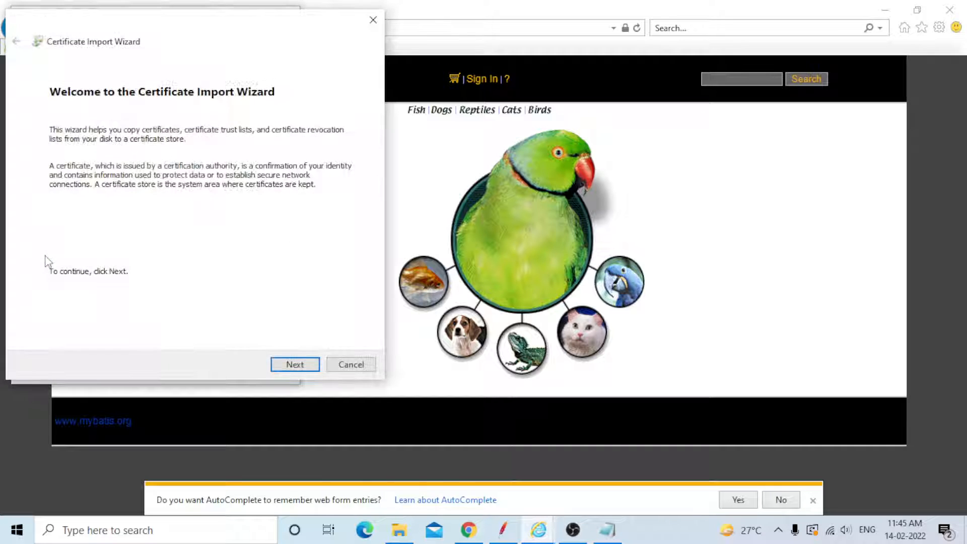
click(296, 364)
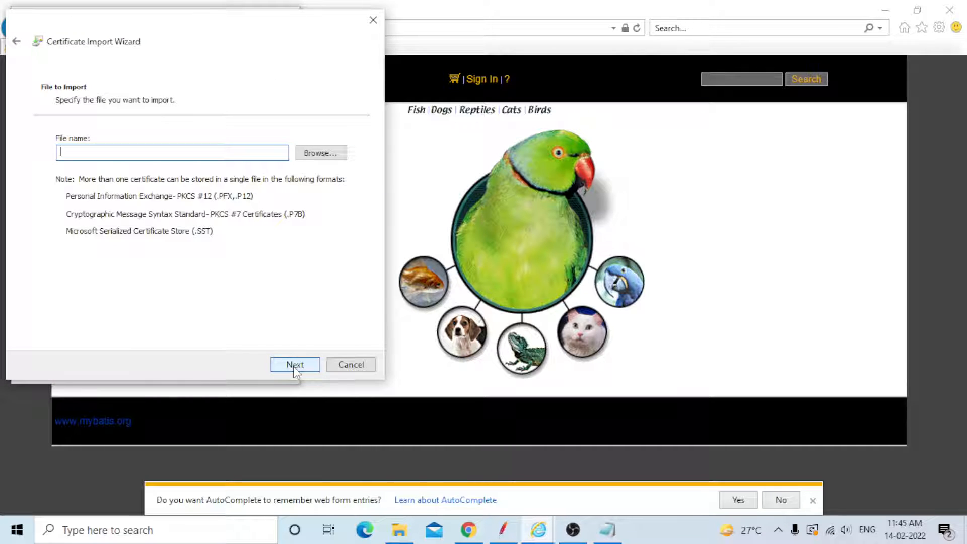
click(317, 154)
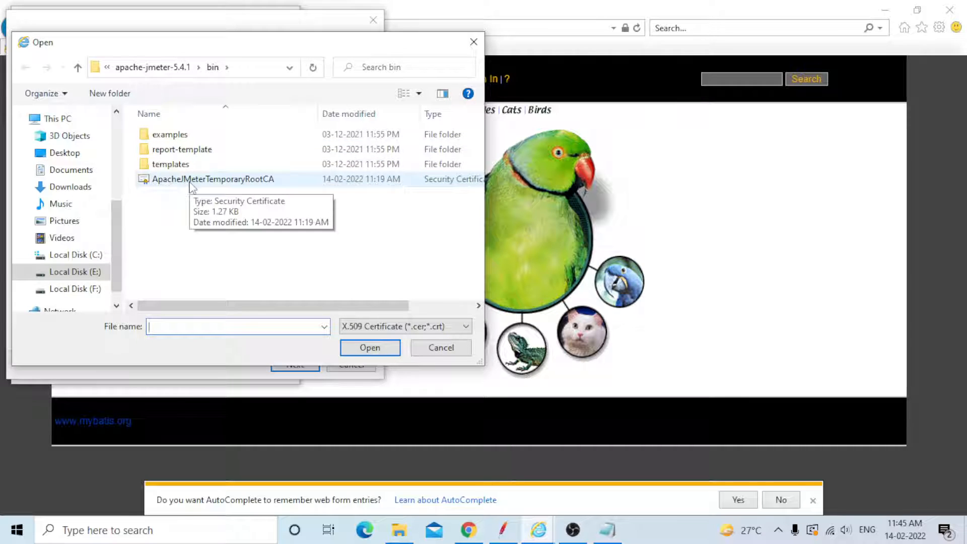
click(446, 352)
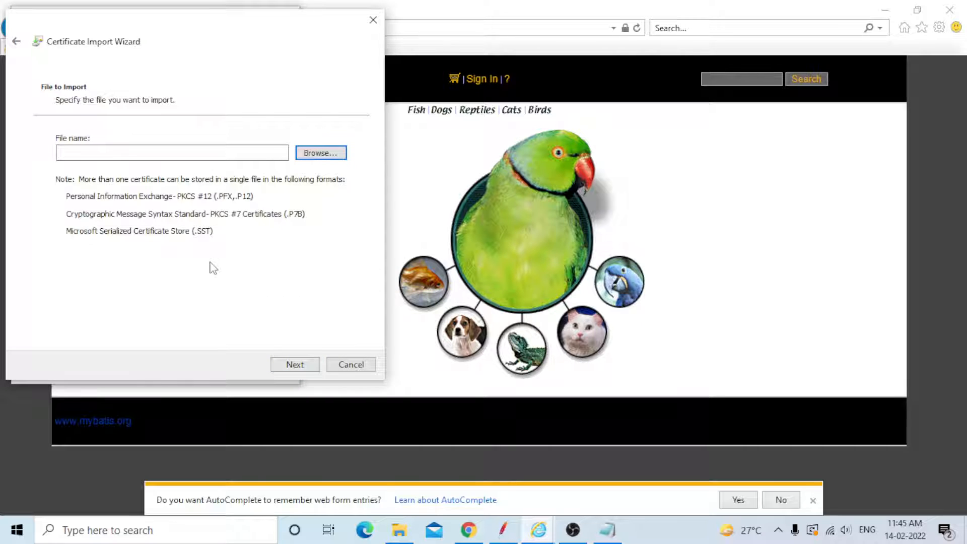
click(364, 365)
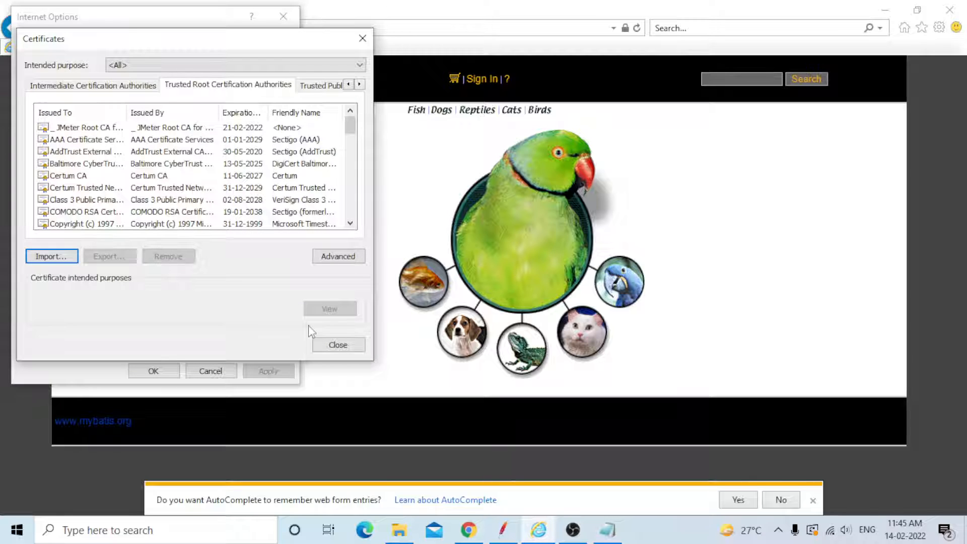
- Disable automatic settings detection in the LAN settings and enable the proxy server at localhost, port 8080
click(339, 345)
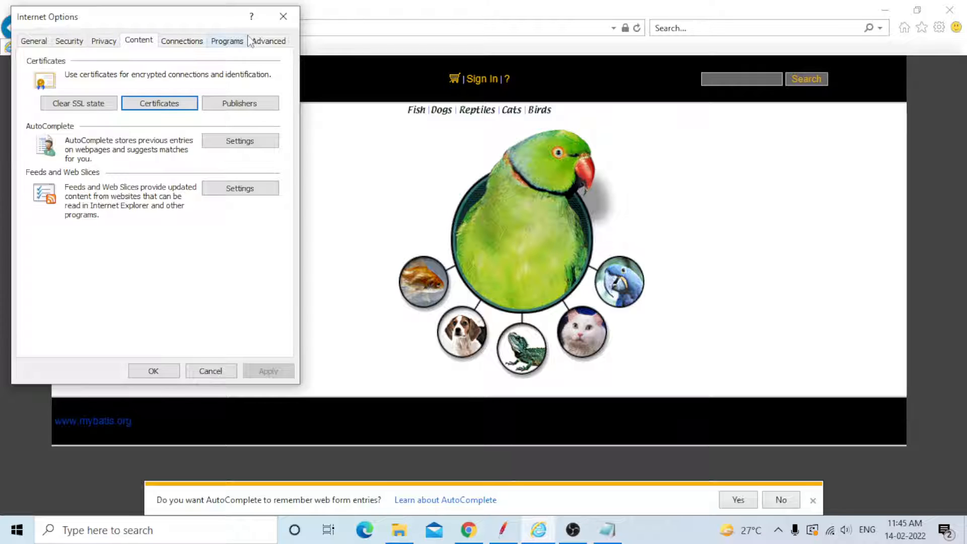
click(183, 41)
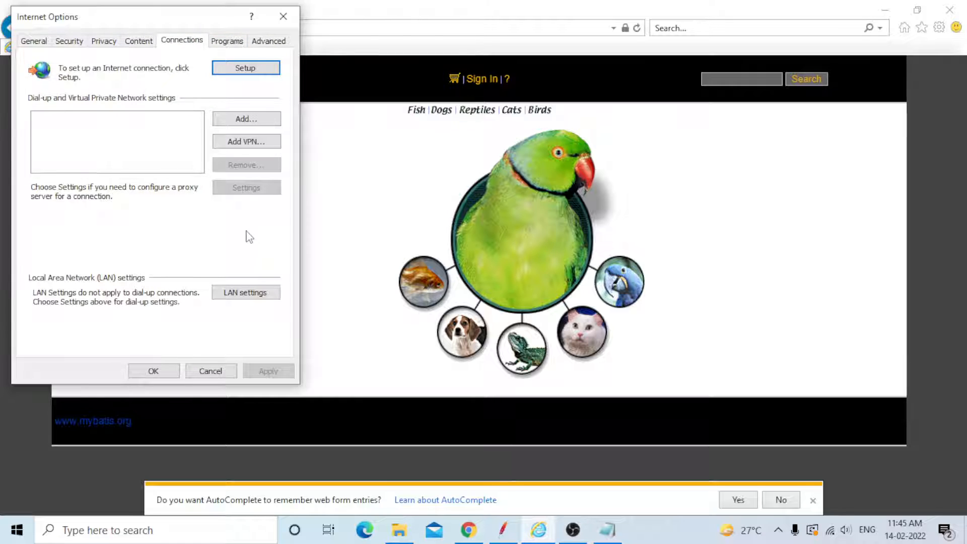
click(246, 292)
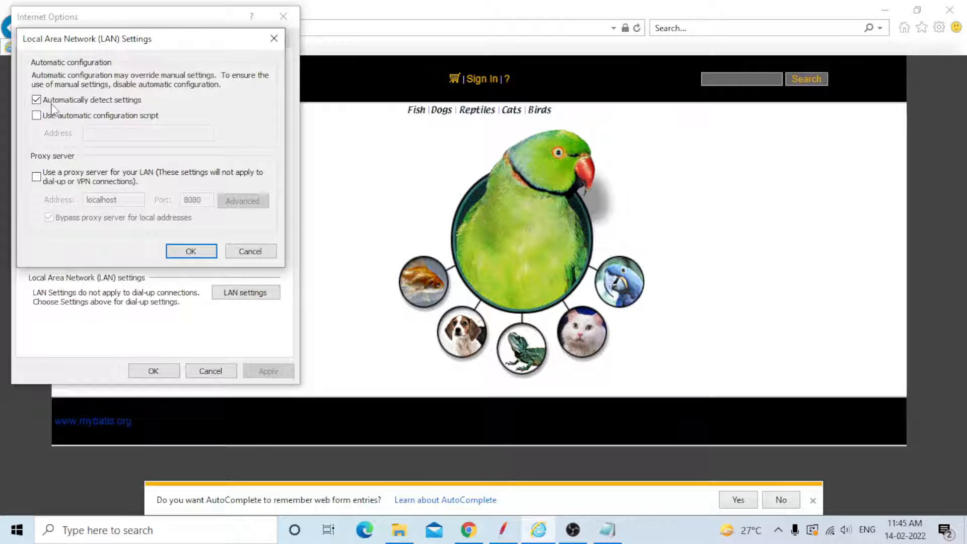
click(36, 100)
click(37, 100)
click(36, 177)
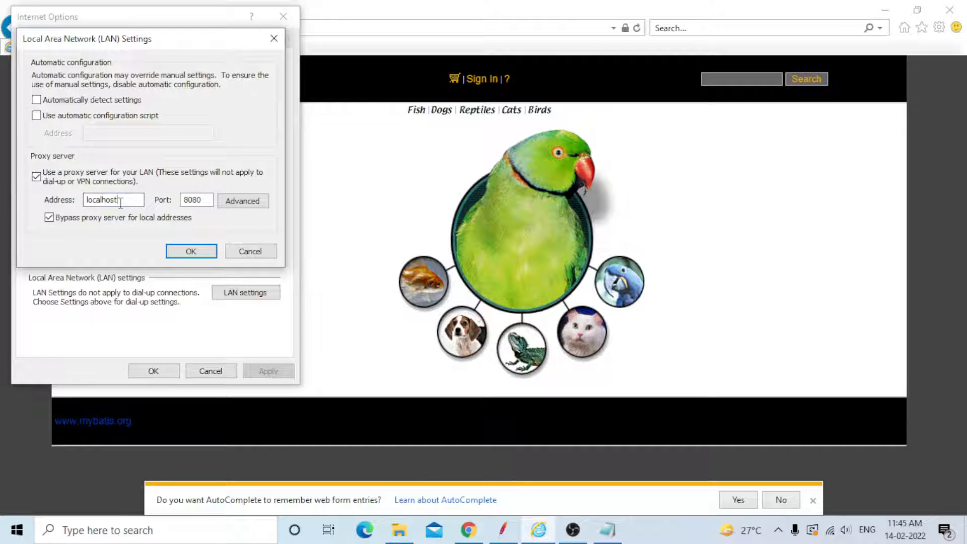
click(206, 200)
click(194, 252)
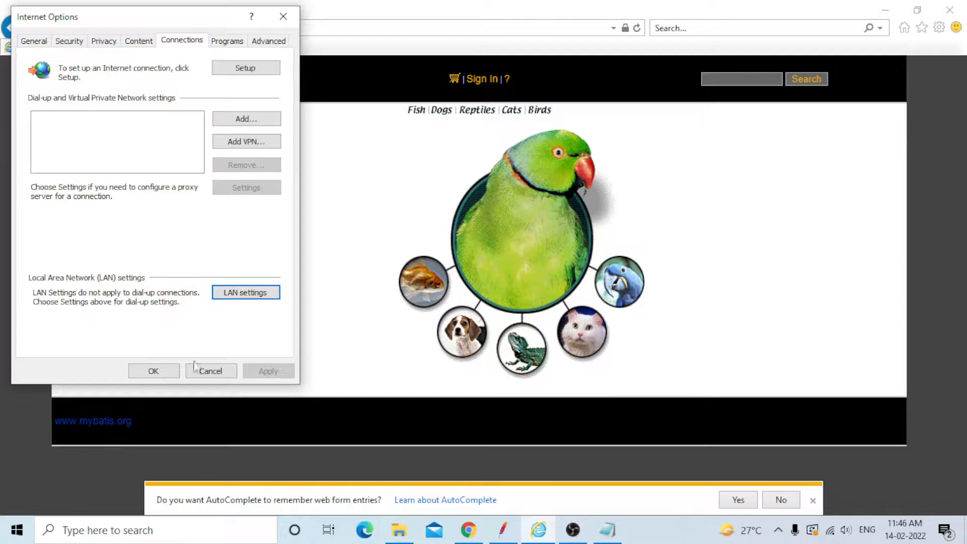
click(153, 371)
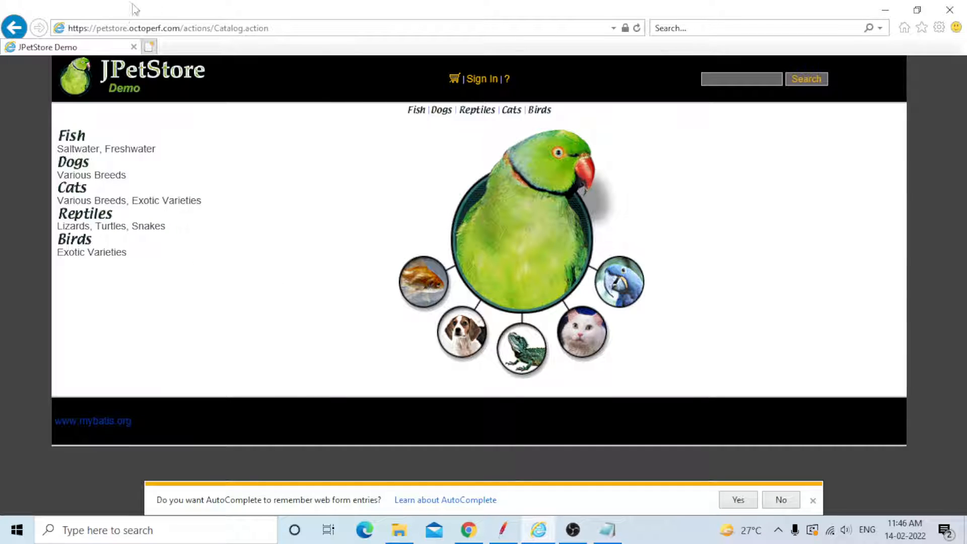
- Reload the JPetStore catalog page to check how it loads through the proxy
click(287, 24)
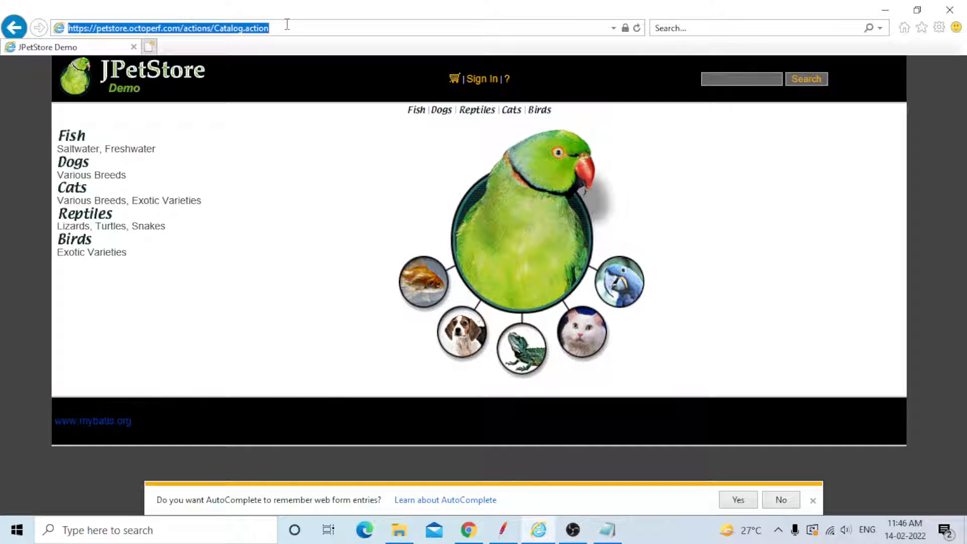
key(Return)
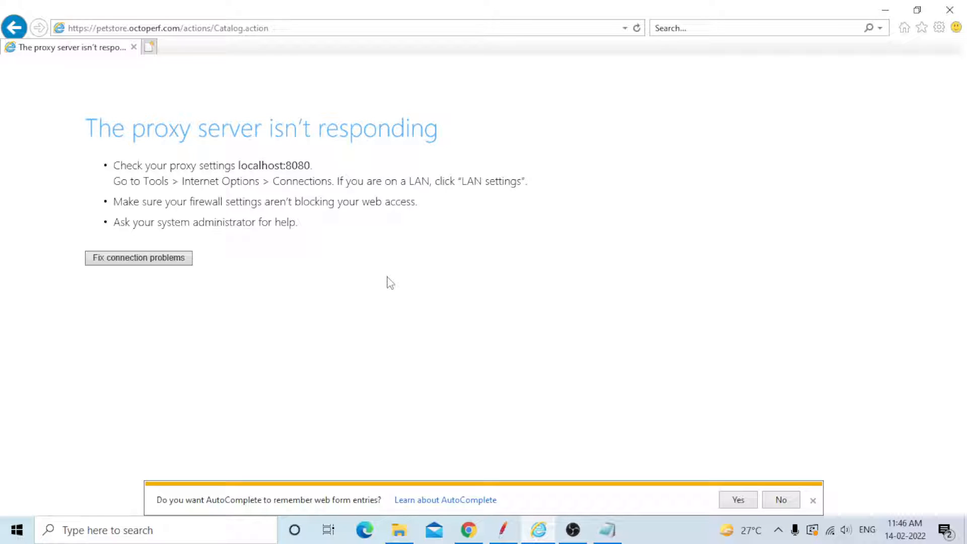
- Dismiss the AutoComplete prompt, switch to JMeter and save the test plan as Recording Controller1.jmx in the bin folder
click(814, 501)
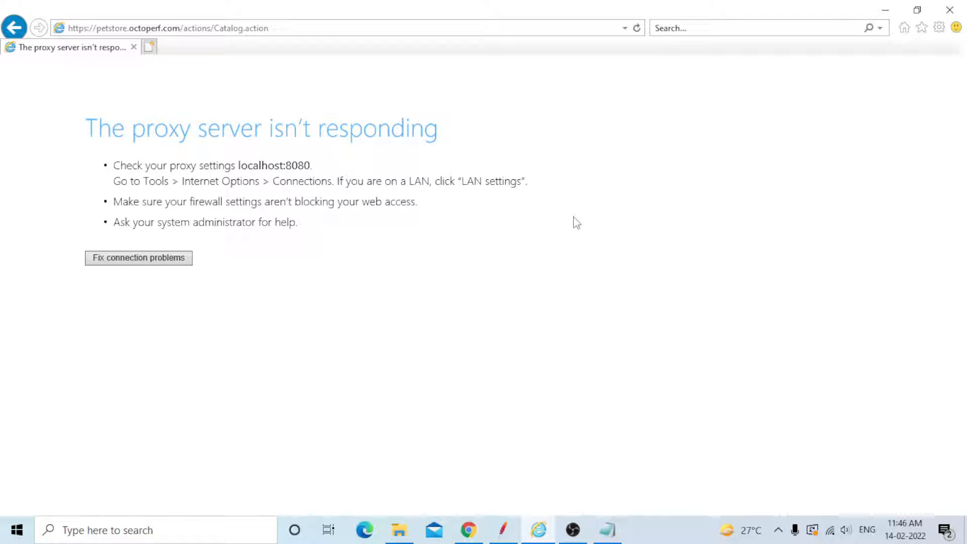
click(503, 530)
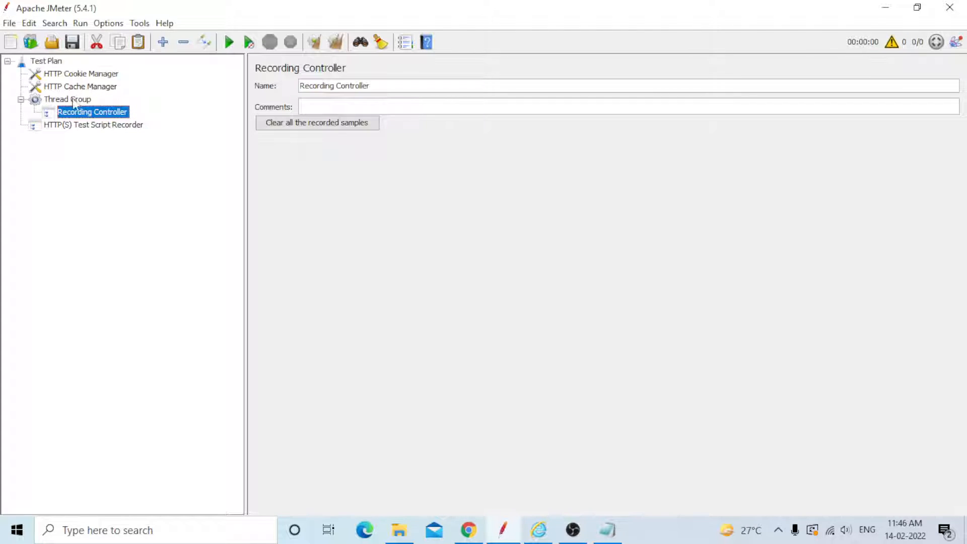
click(72, 42)
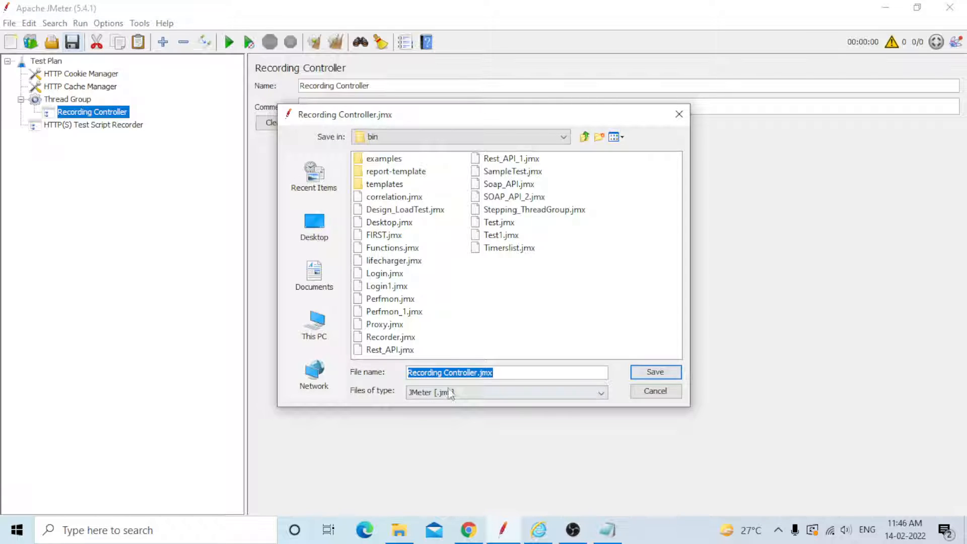
click(506, 372)
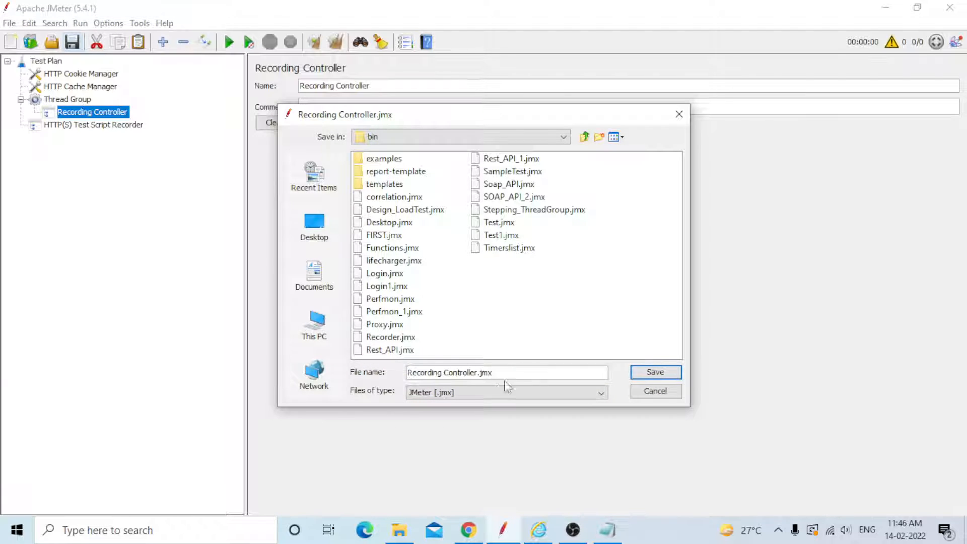
click(479, 372)
text(1)
click(655, 373)
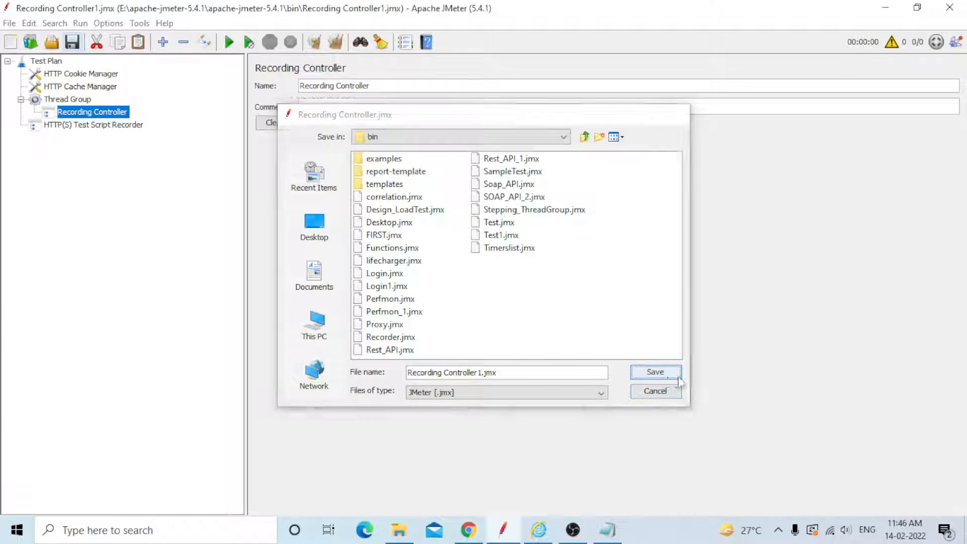
- Start the HTTP(S) Test Script Recorder, accepting the root CA notice, and reload the JPetStore catalog page in Internet Explorer
click(130, 125)
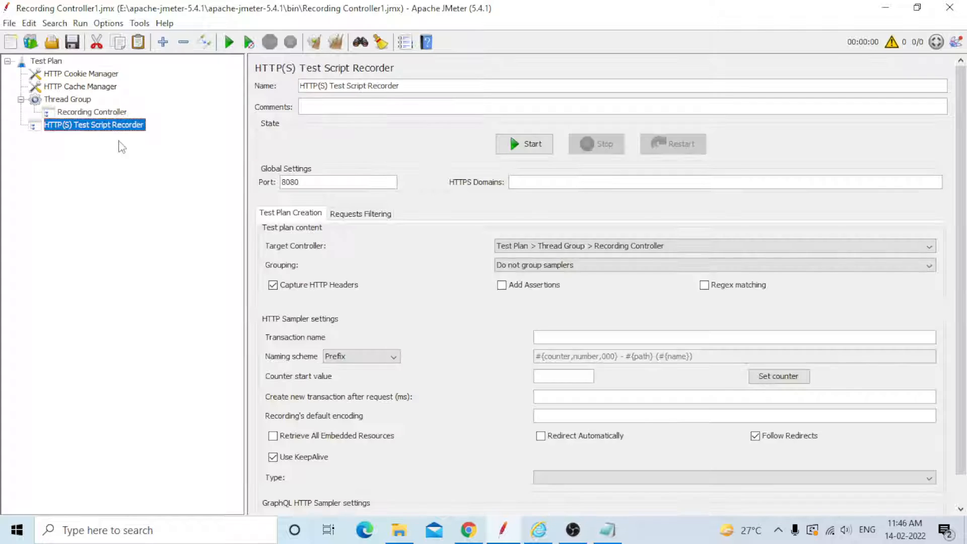
click(529, 146)
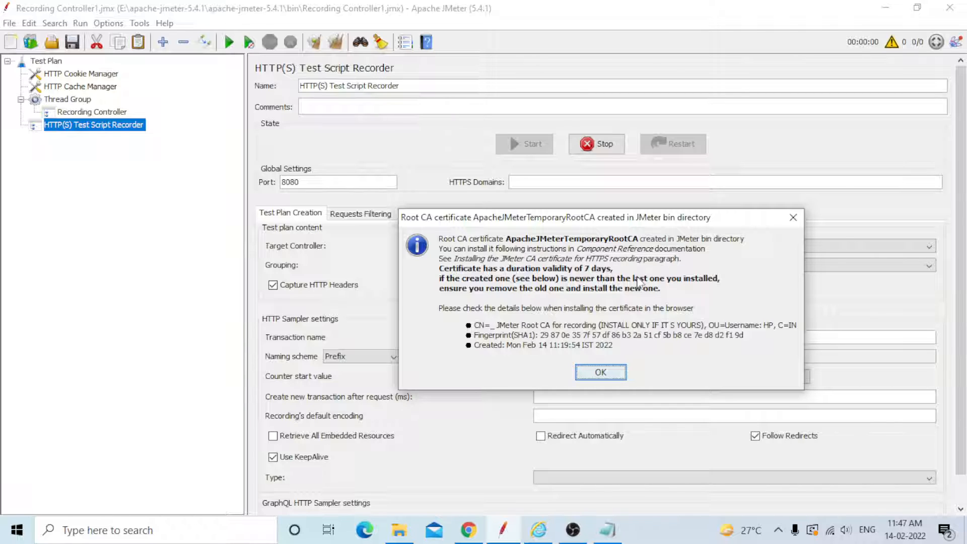
key(Return)
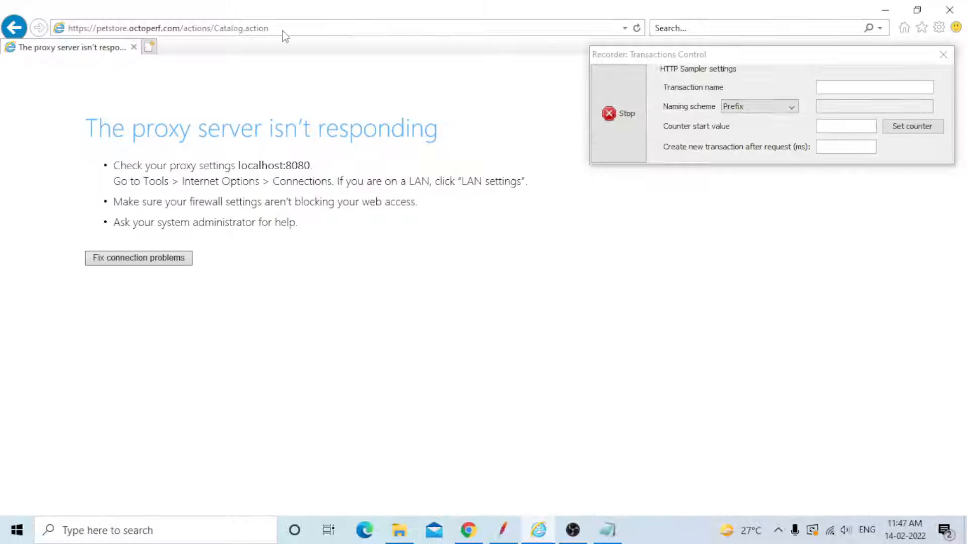
click(281, 30)
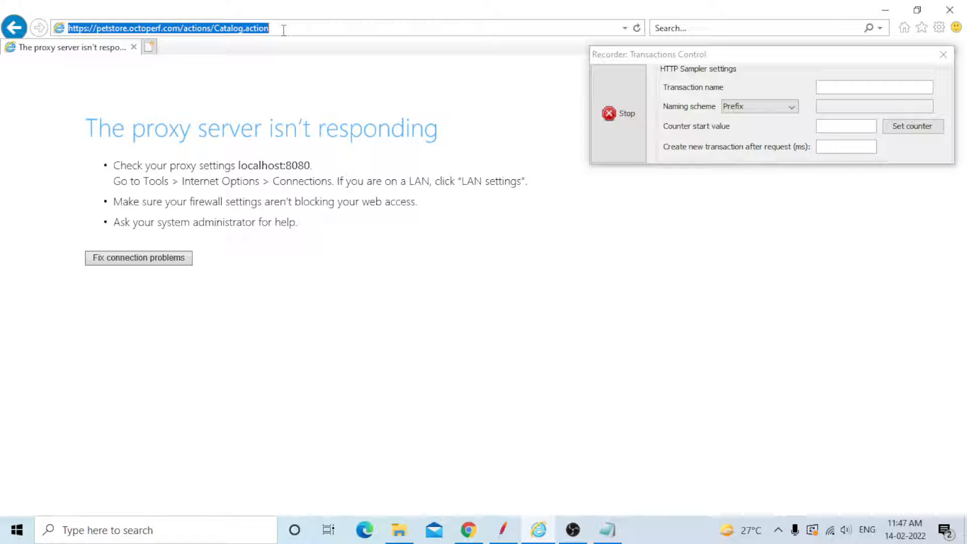
key(Return)
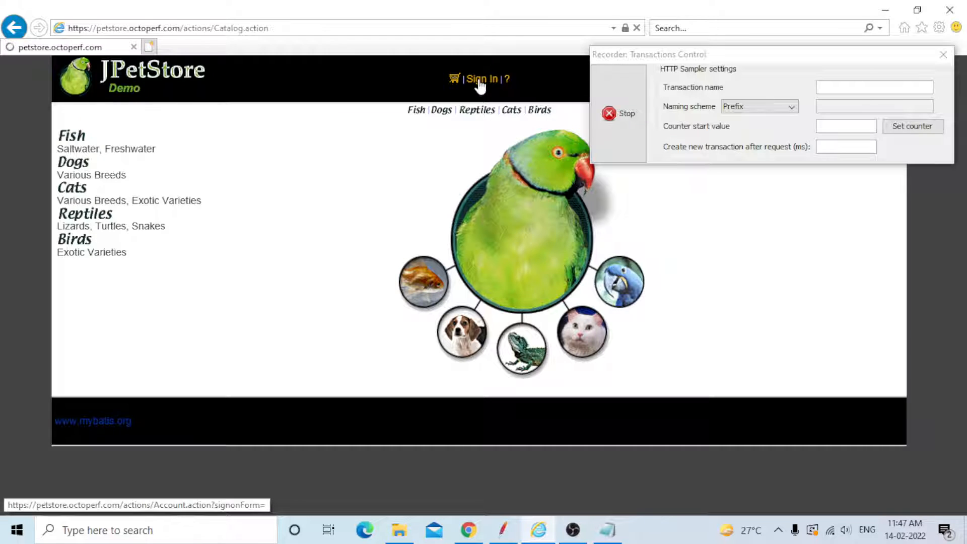
- Sign in to JPetStore with the account username and password
click(480, 81)
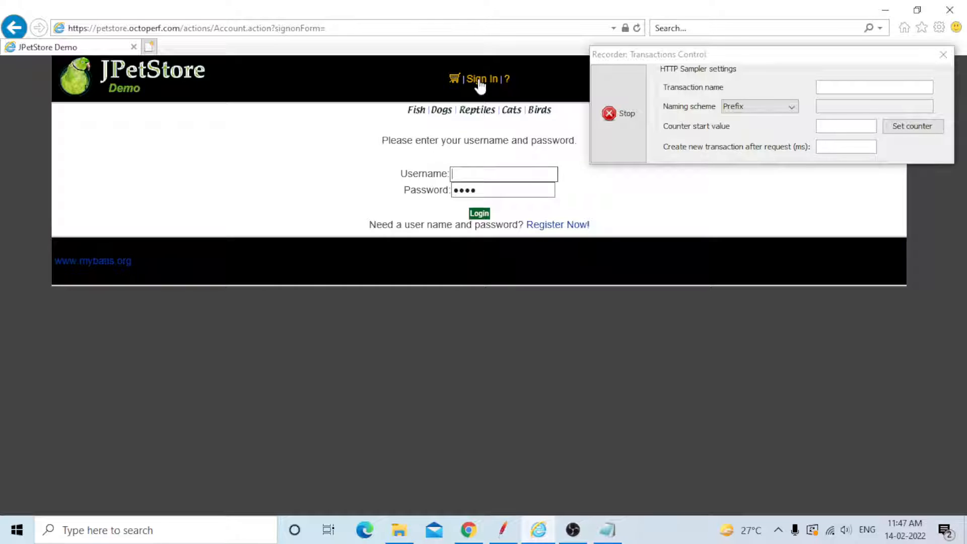
text(j2ee)
key(Tab)
key(BackSpace)
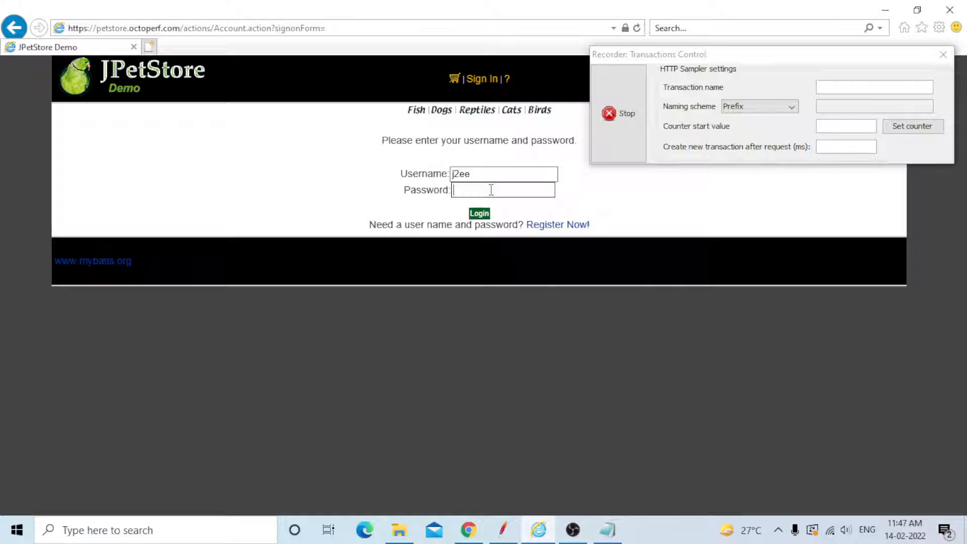
text(j2ee)
key(Return)
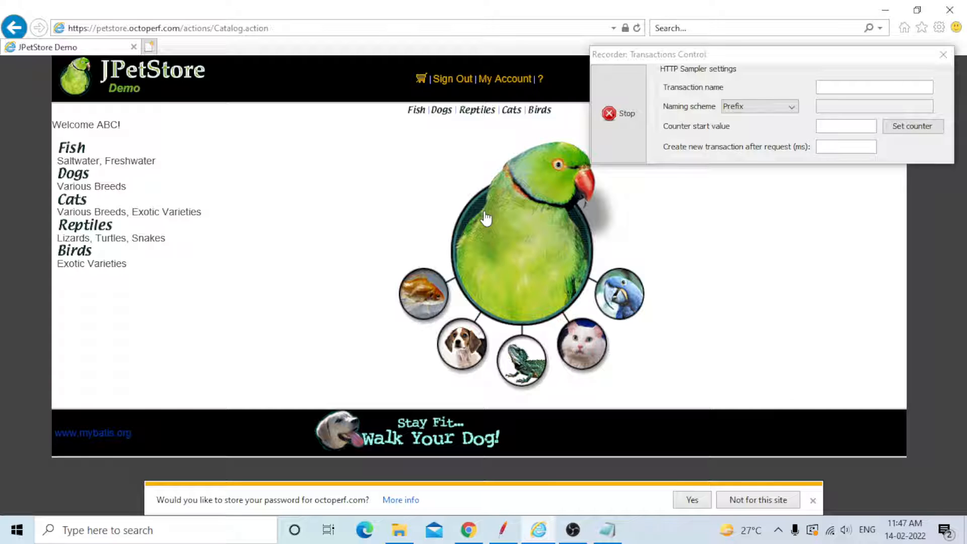
- Open Angelfish product FI-SW-01 in the Fish category and add Large Angelfish item EST-1 to the shopping cart
click(423, 293)
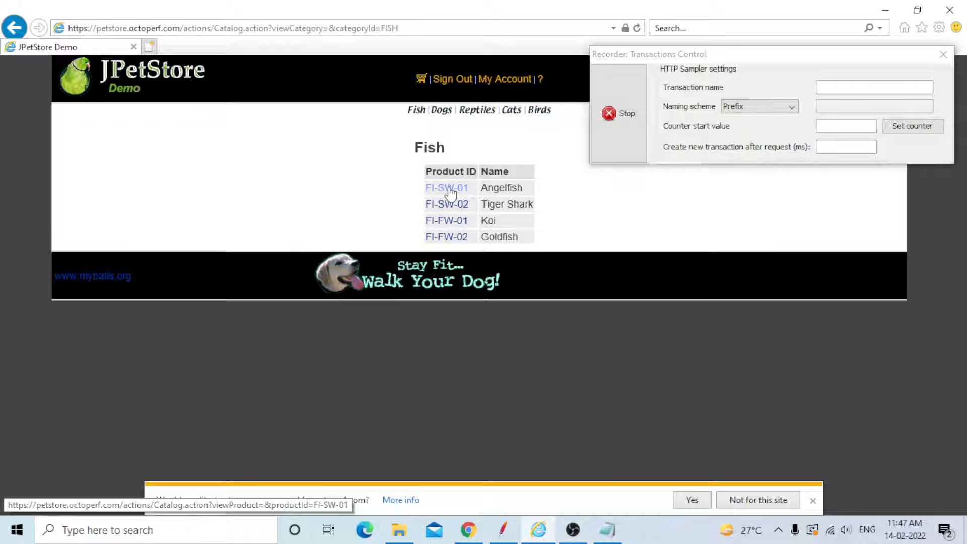
click(449, 188)
click(585, 187)
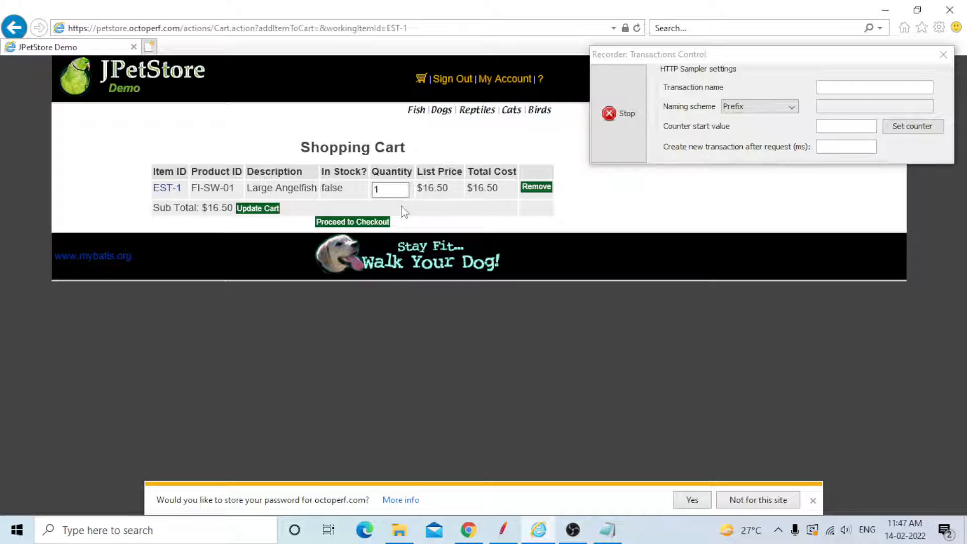
- Check out the cart with the prefilled payment and billing details, submit the order and review the order summary
click(353, 221)
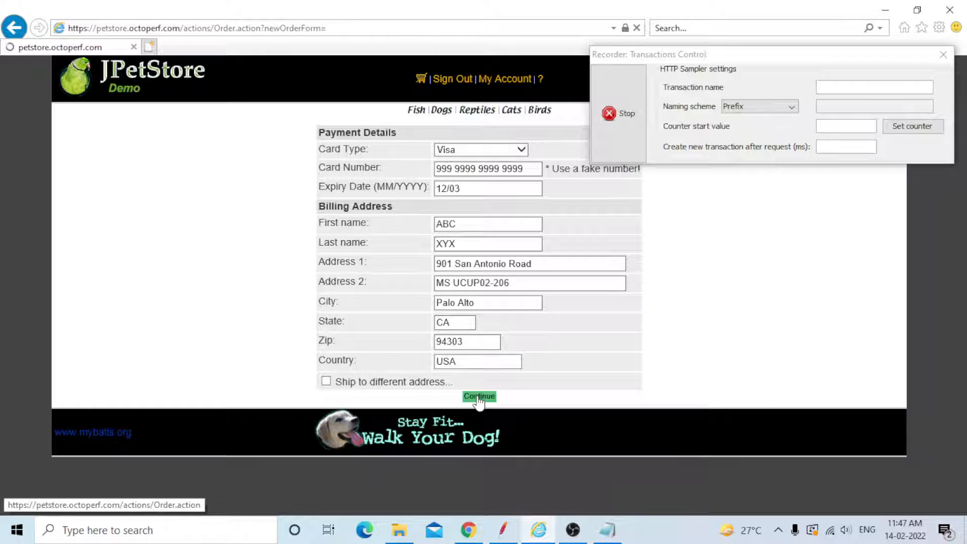
click(479, 396)
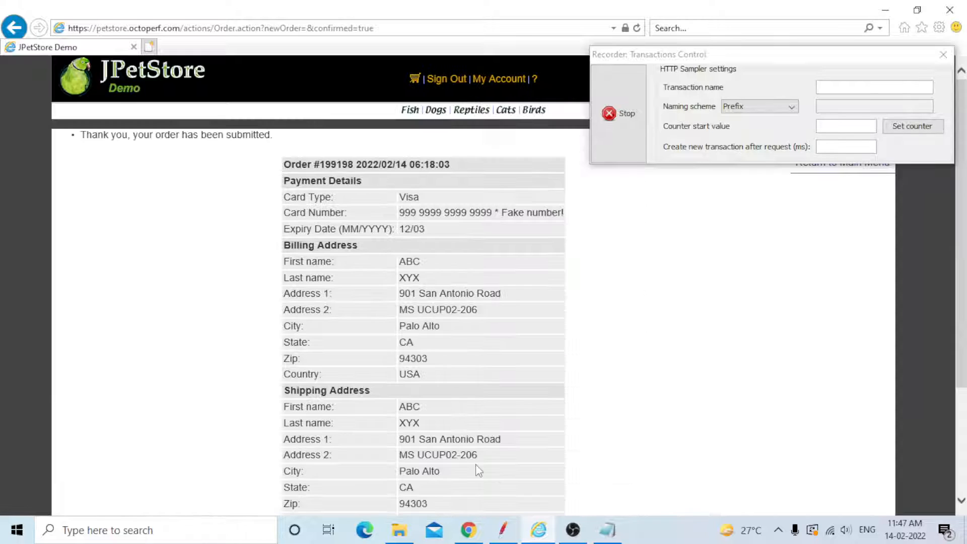
scroll(501, 361, down, 1)
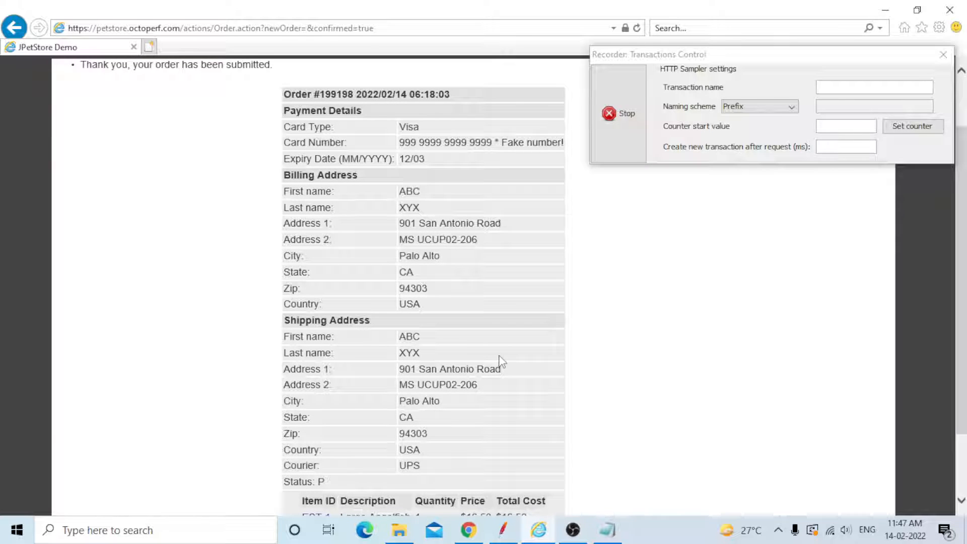
scroll(553, 410, down, 2)
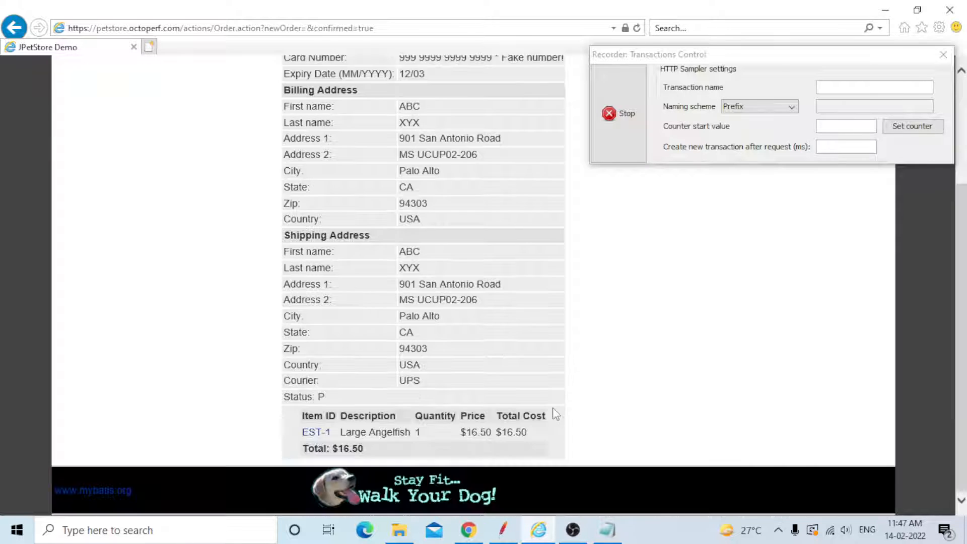
scroll(554, 411, up, 3)
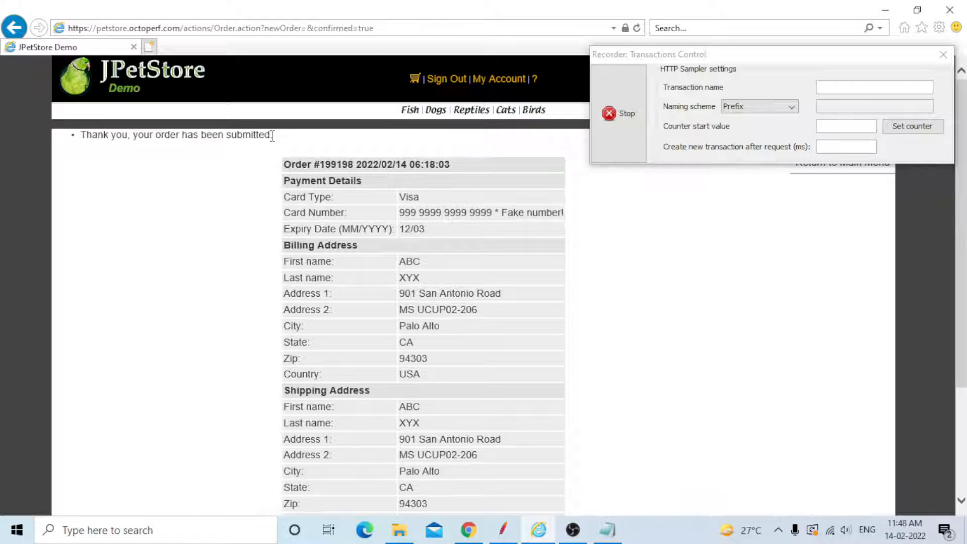
- Sign out of JPetStore and stop the script recording
click(447, 78)
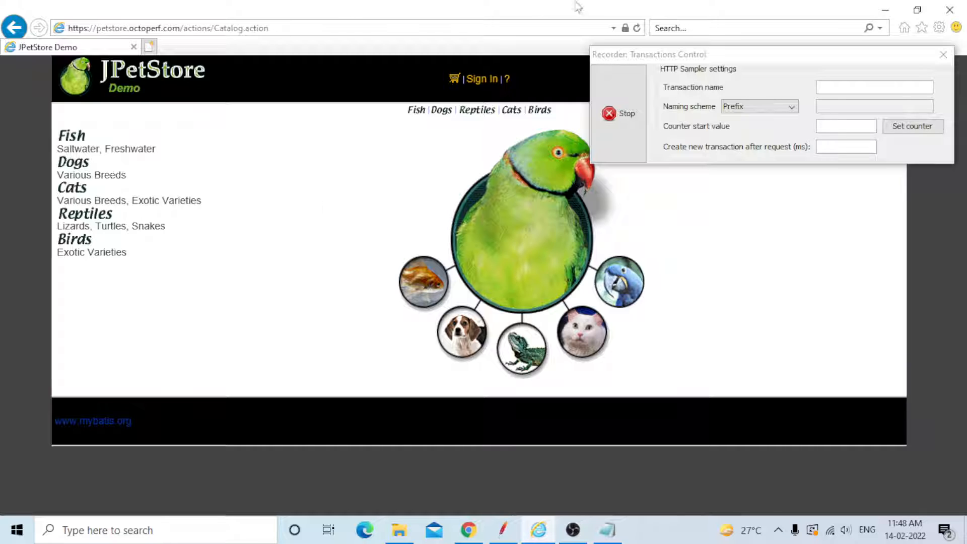
click(629, 92)
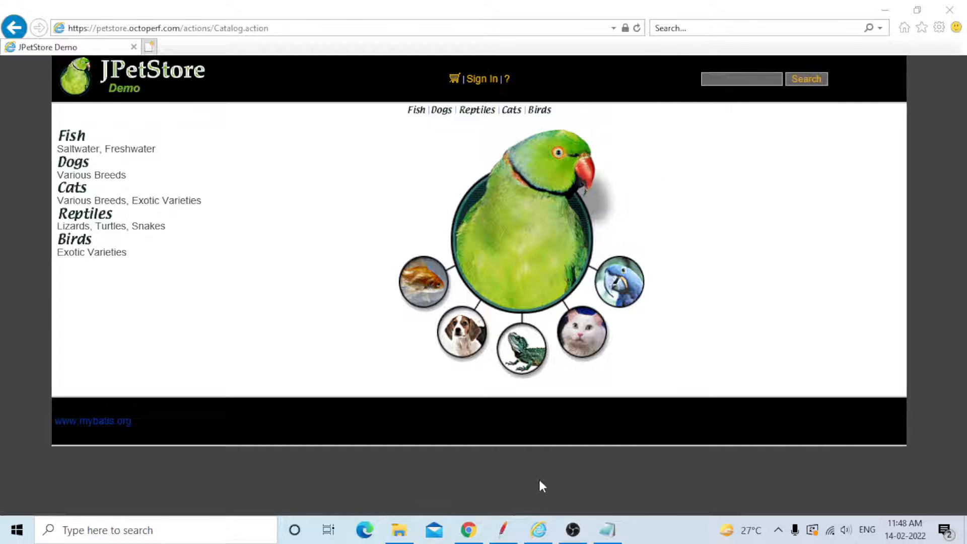
- Switch to JMeter and examine the recorded HTTP requests under the Recording Controller one by one
click(509, 532)
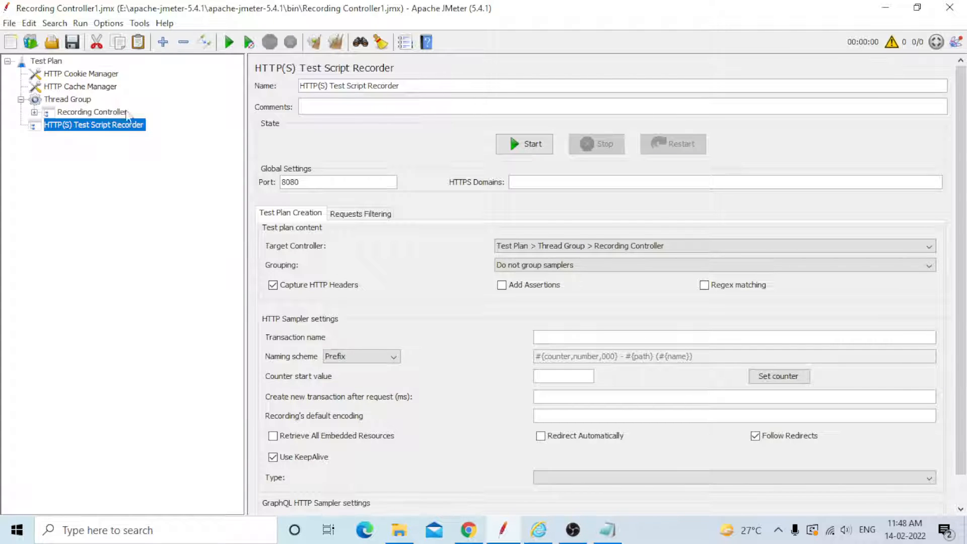
click(34, 113)
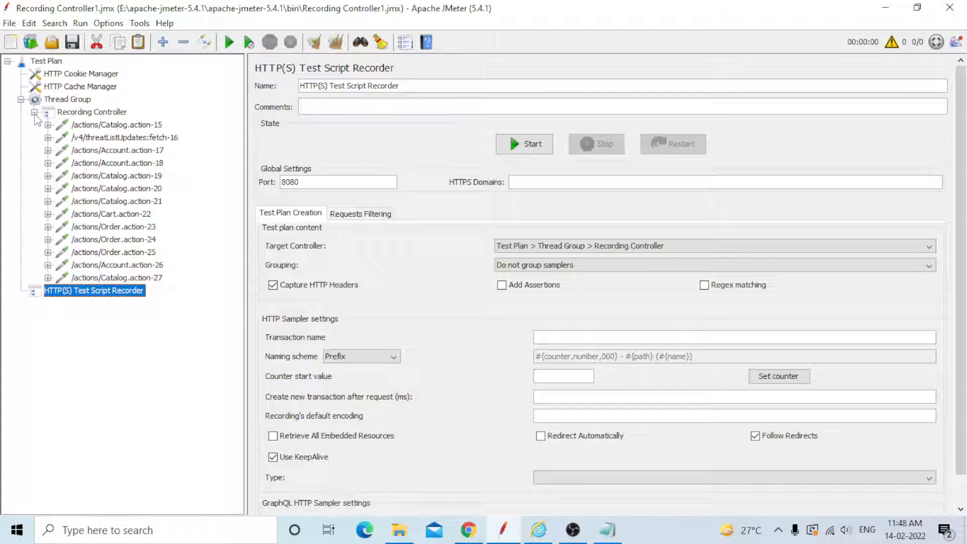
click(112, 137)
click(108, 150)
click(108, 163)
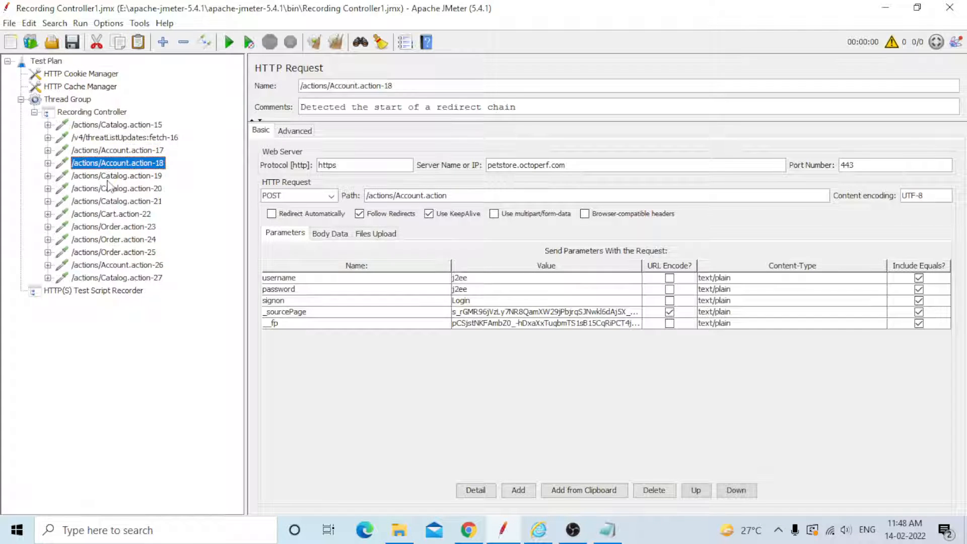
click(107, 175)
click(107, 188)
click(106, 201)
click(105, 214)
click(105, 227)
click(104, 240)
click(106, 252)
click(107, 265)
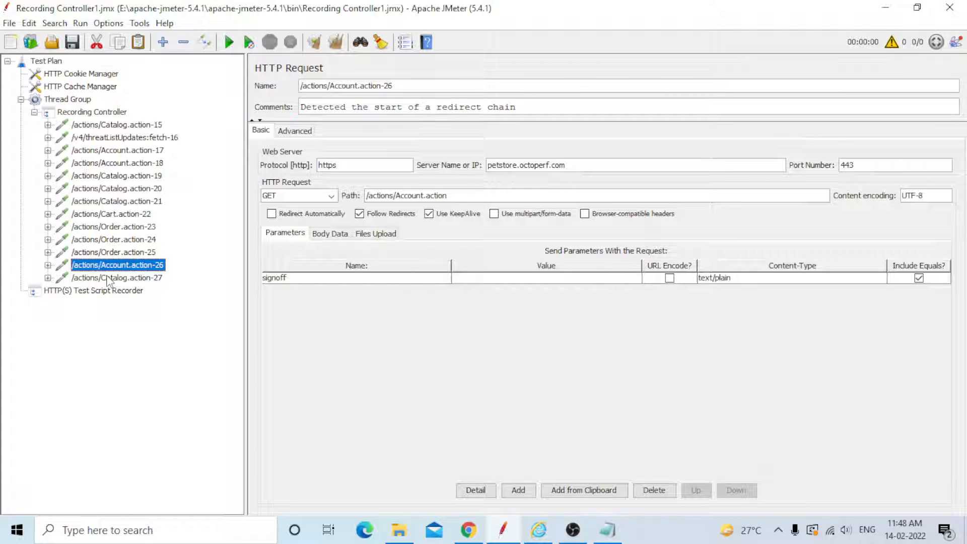
- Check the server names of the first recorded requests and remove the unrelated /v4/threatListUpdates:fetch-16 request
click(117, 126)
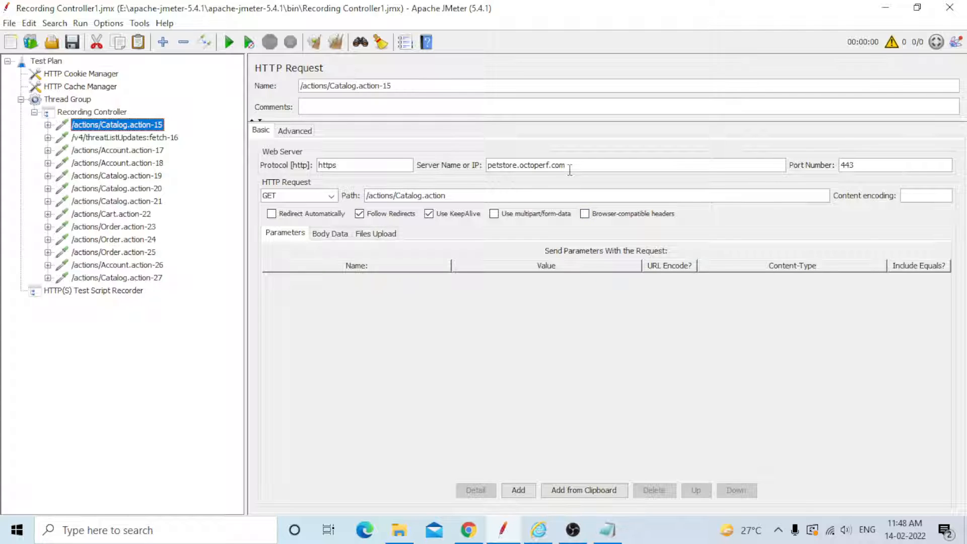
key(Down)
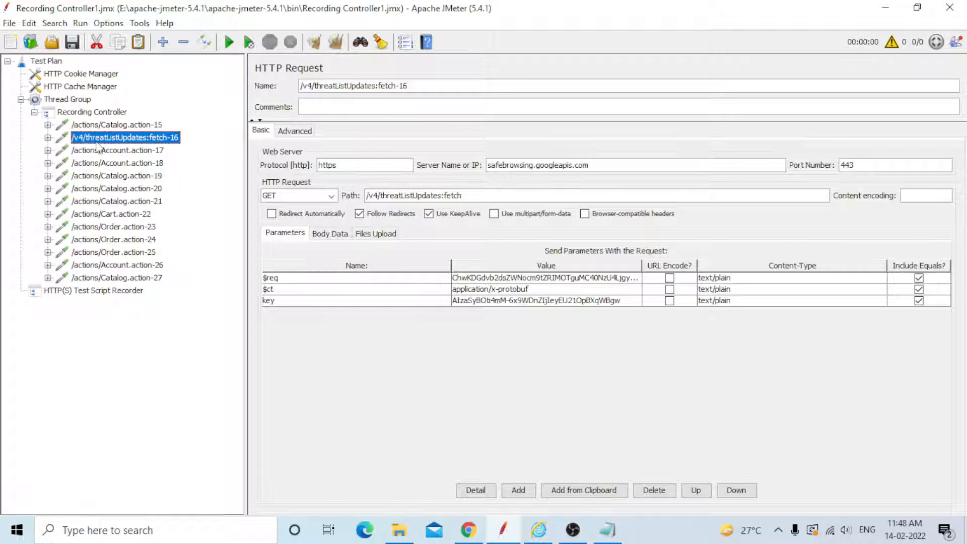
key(Return)
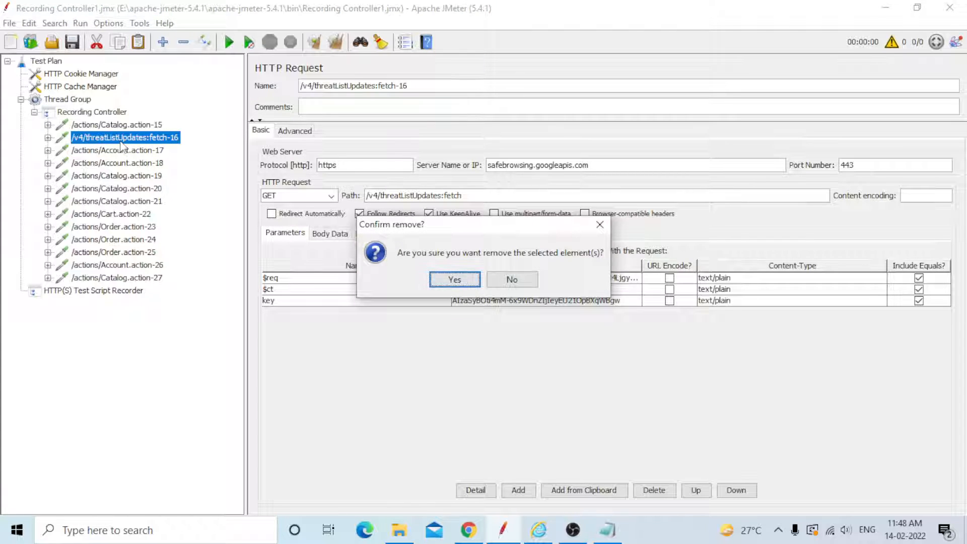
click(121, 141)
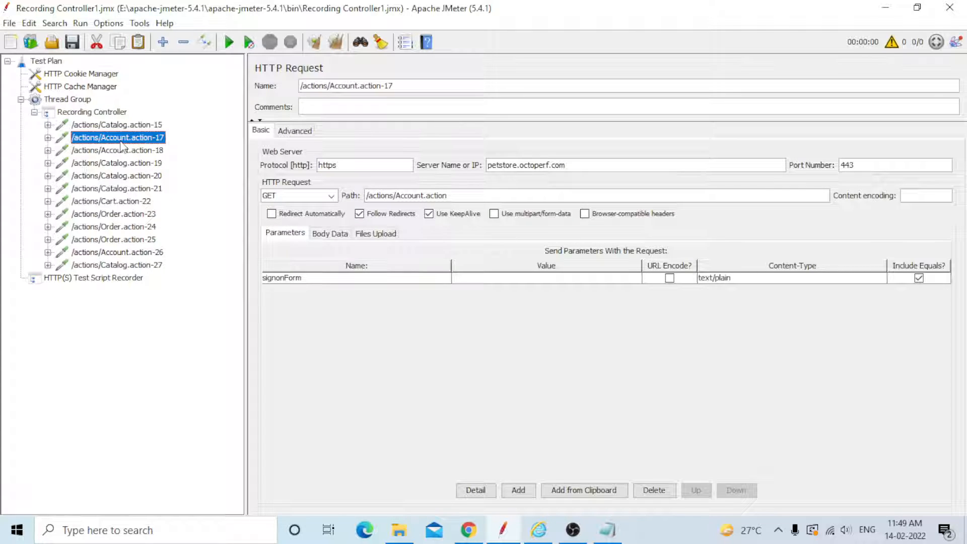
- Examine the remaining recorded requests through /actions/Catalog.action-27, plus the HTTP(S) Test Script Recorder settings
key(Down)
key(Down)
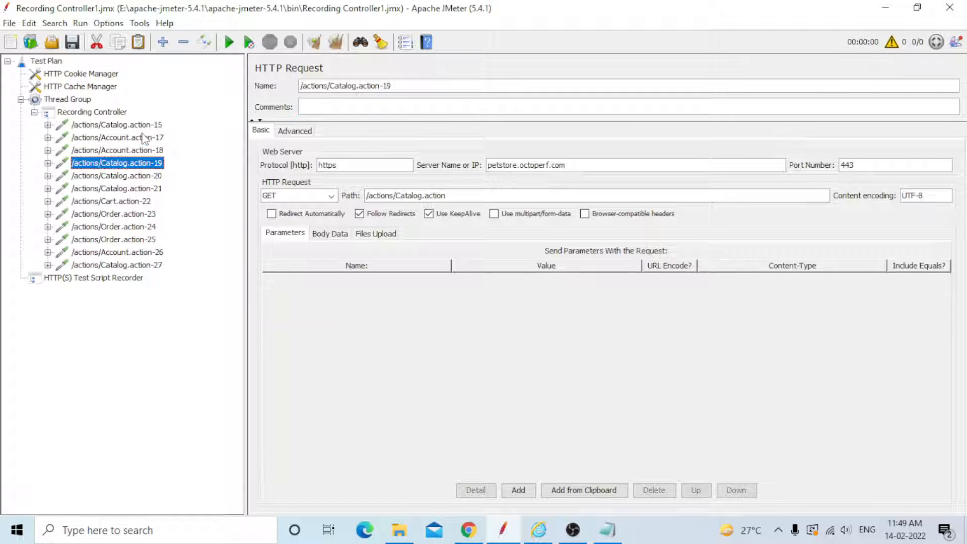
key(Down)
key(Down)
key(Down)
key(Down)
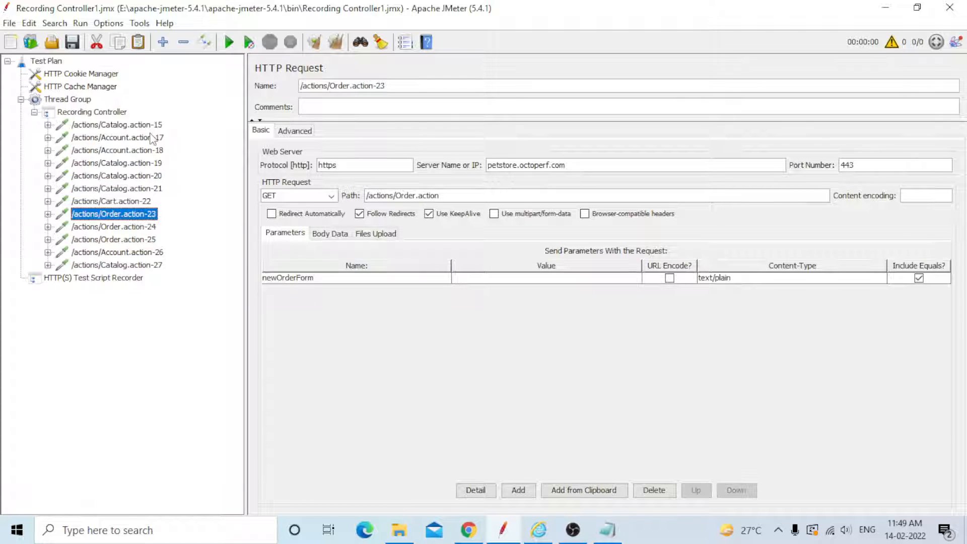
key(Down)
key(Down)
key(Down)
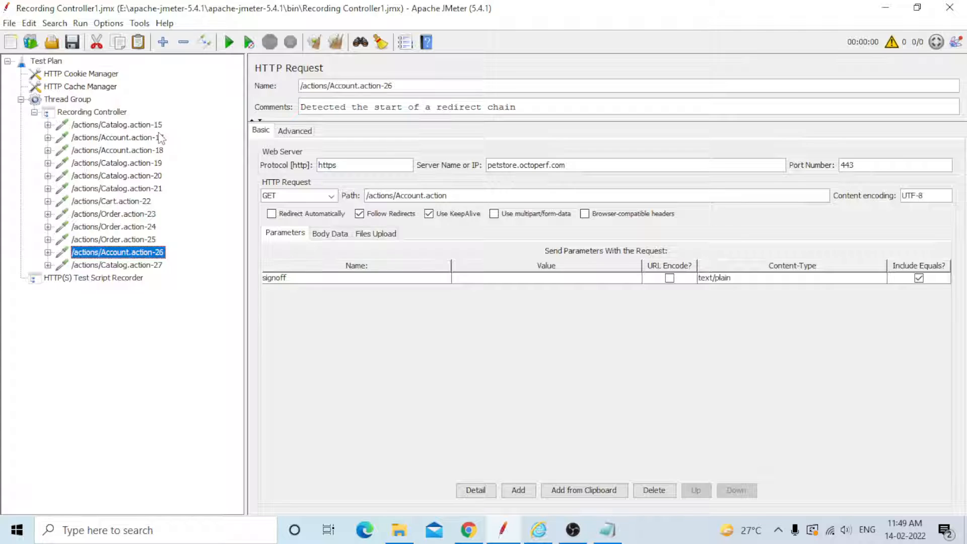
key(Down)
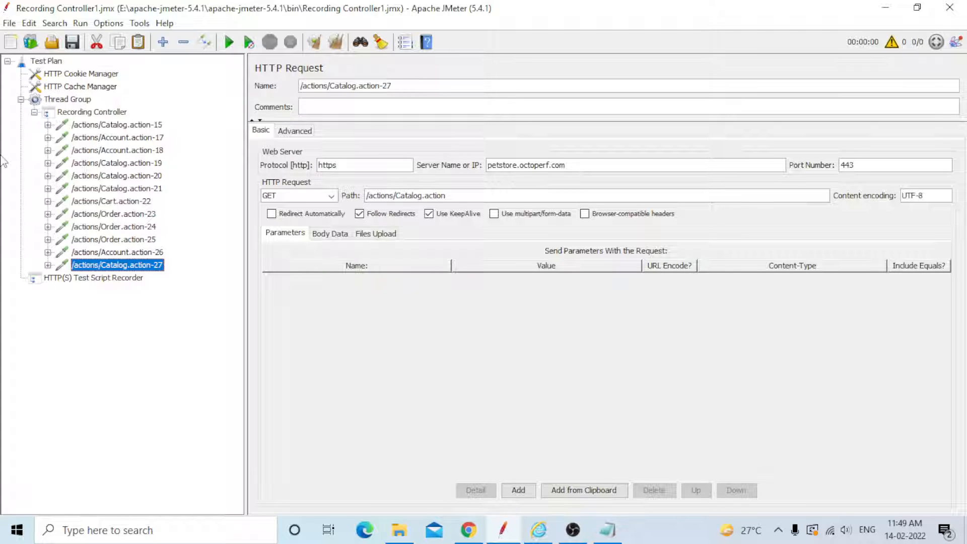
click(77, 280)
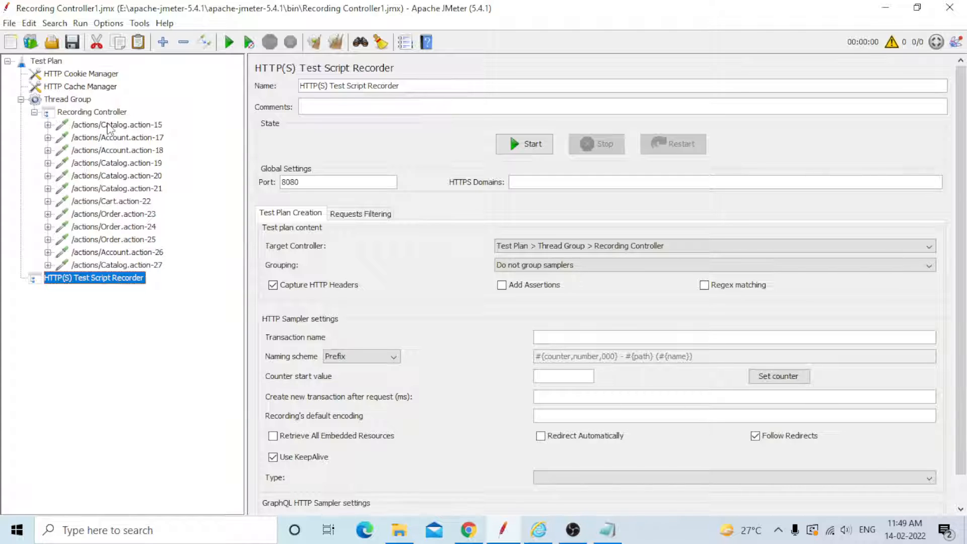
- Add a View Results Tree listener to the Thread Group and run the test plan
click(77, 100)
right_click(76, 100)
mouse_move(142, 110)
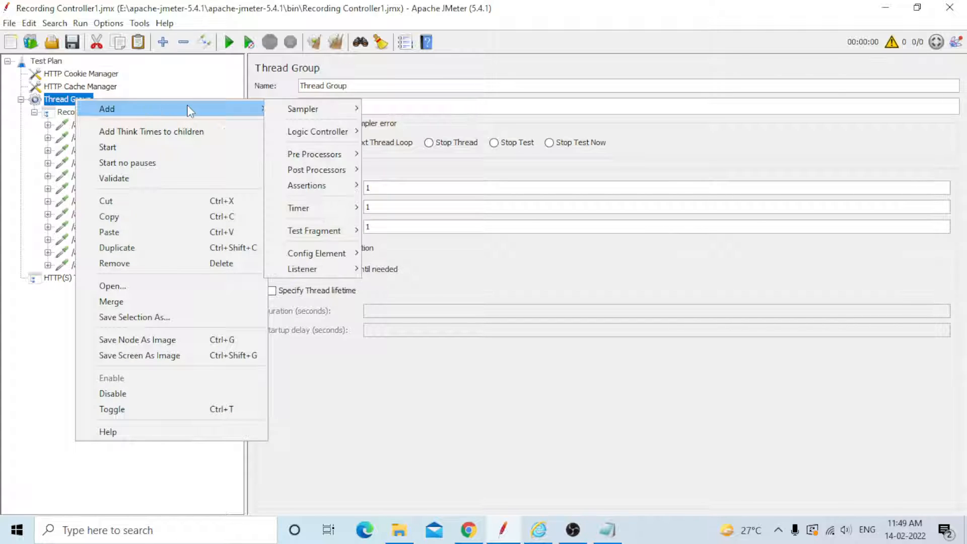
mouse_move(334, 270)
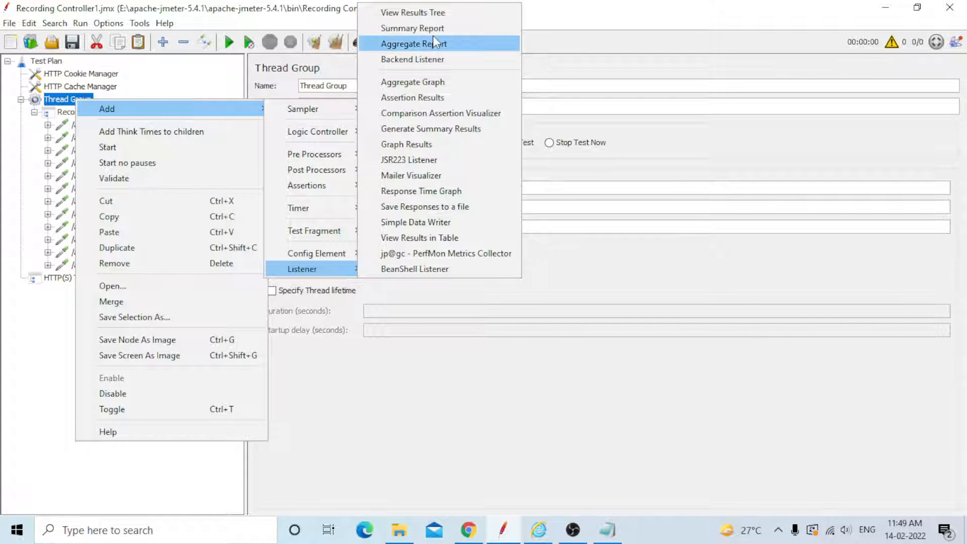
click(438, 13)
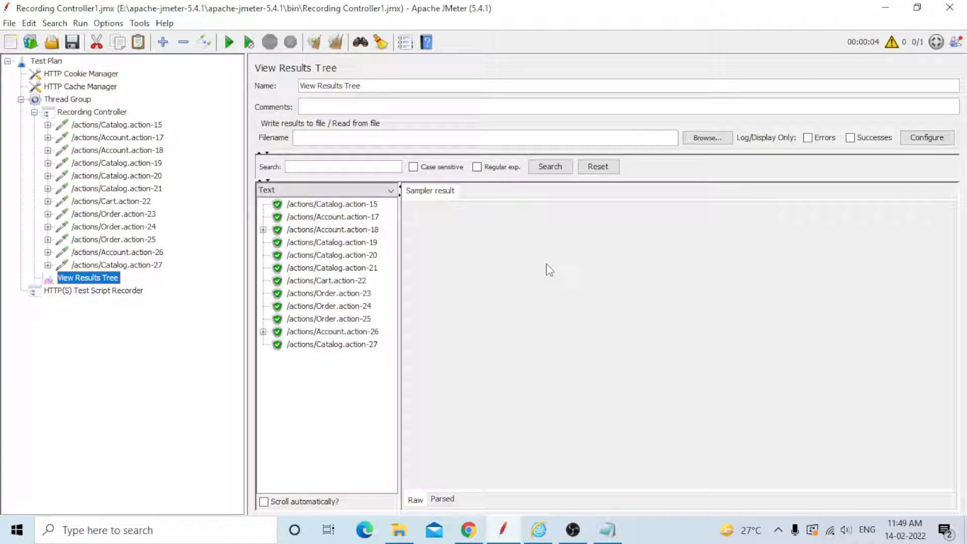
- Examine the sampler result of each executed request in the View Results Tree, from /actions/Catalog.action-15 through /actions/Catalog.action-27
click(316, 204)
click(314, 218)
click(317, 230)
click(314, 243)
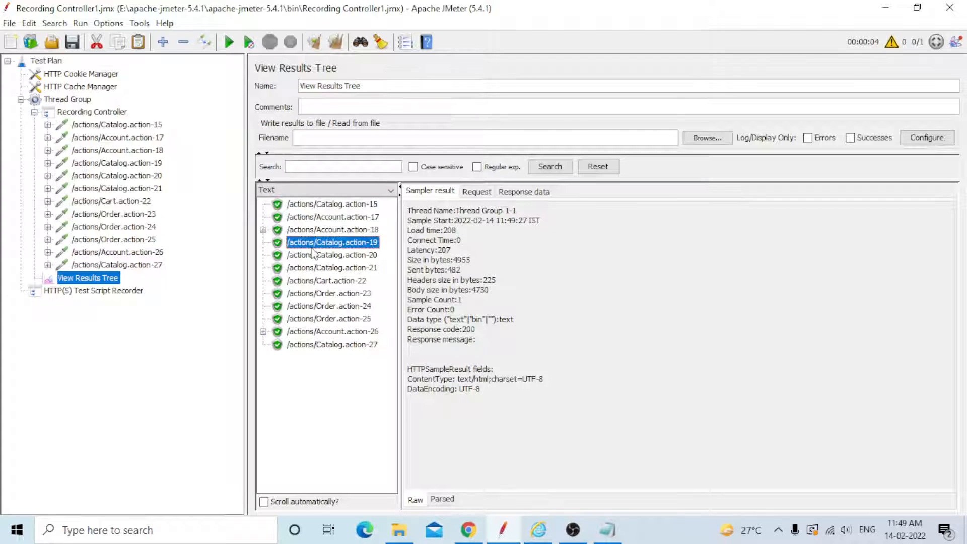
click(312, 255)
click(313, 268)
click(312, 281)
click(311, 294)
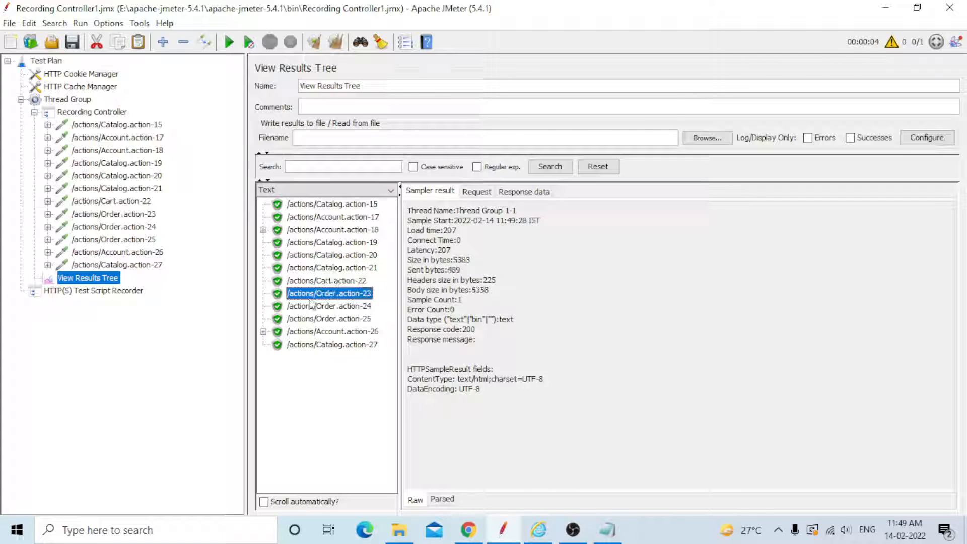
click(310, 306)
click(311, 319)
click(310, 331)
click(309, 344)
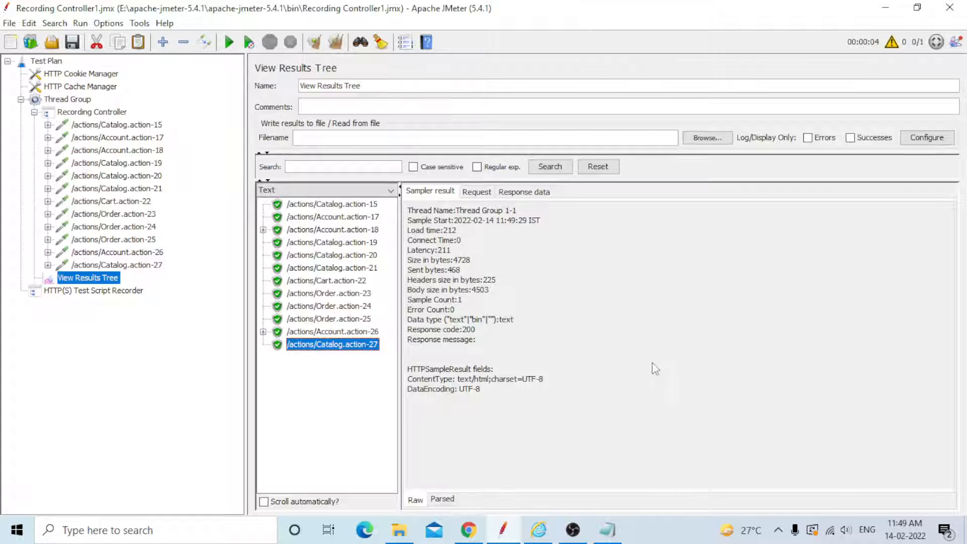
click(578, 538)
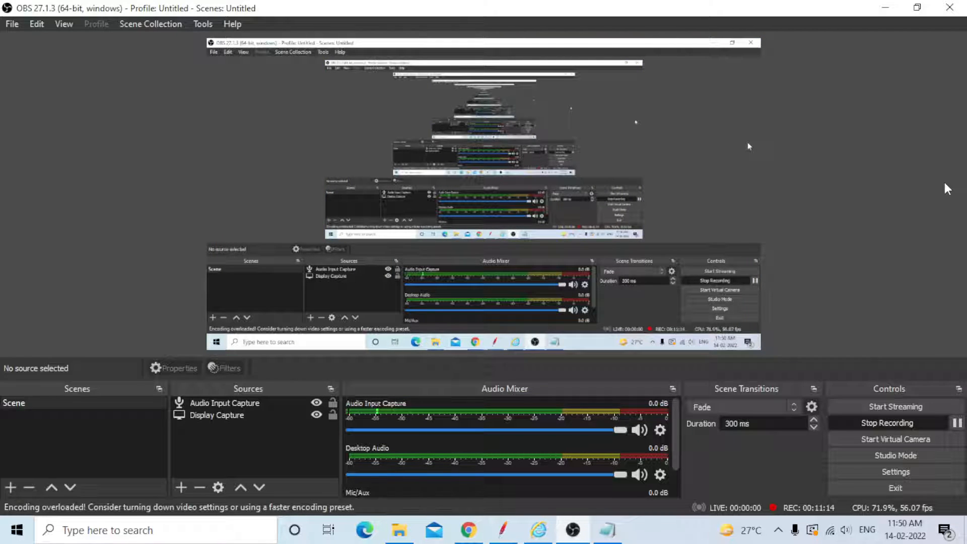
click(886, 8)
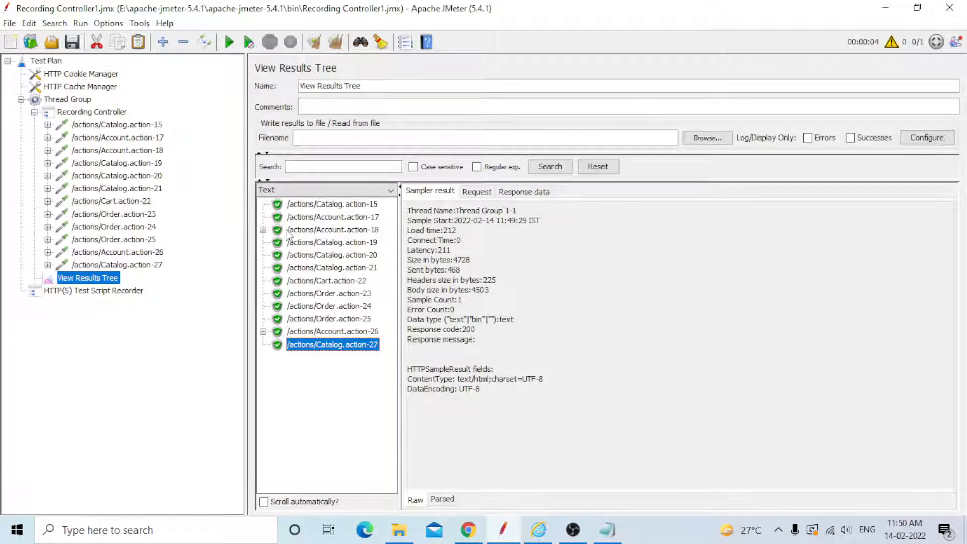
- Review the sub-results of /actions/Account.action-18 and the settings of the test plan elements from Test Plan down to Recording Controller
click(263, 230)
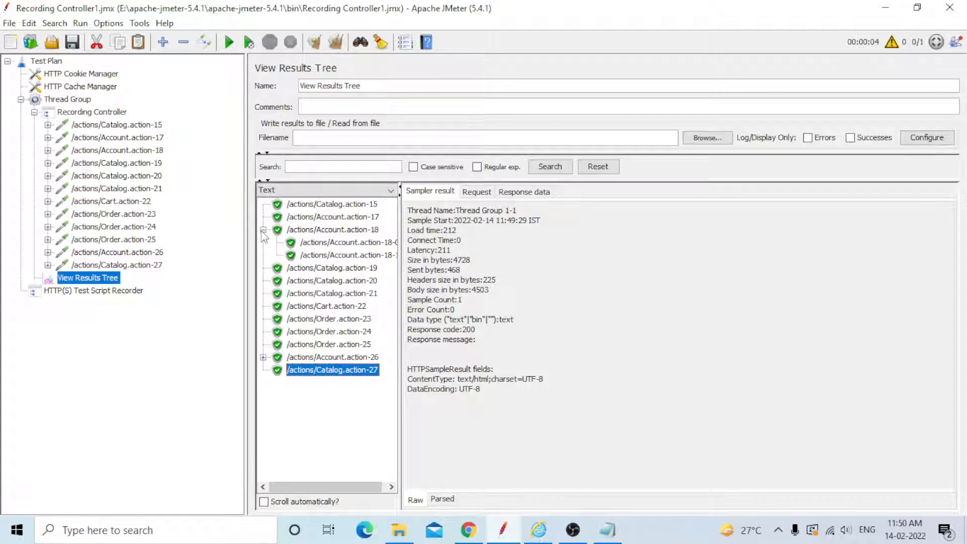
click(263, 230)
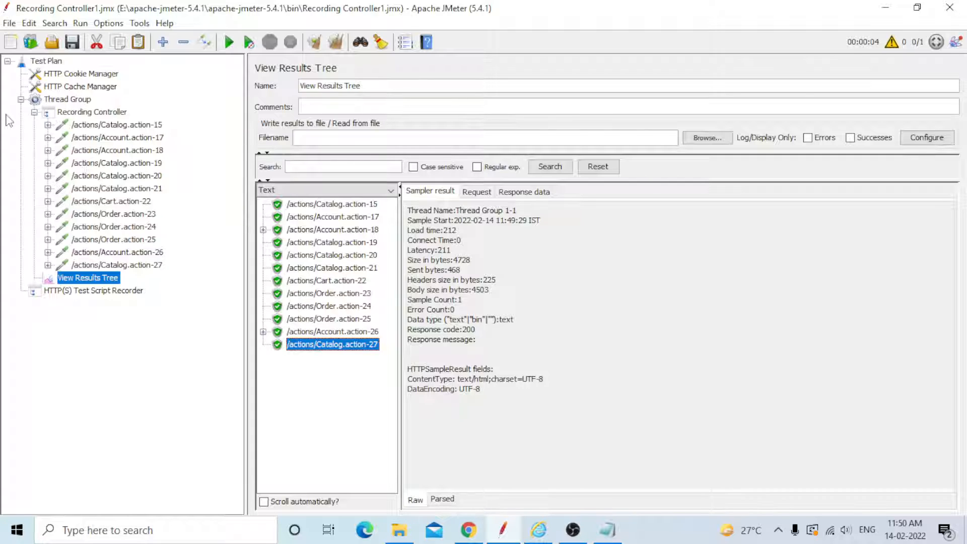
click(47, 61)
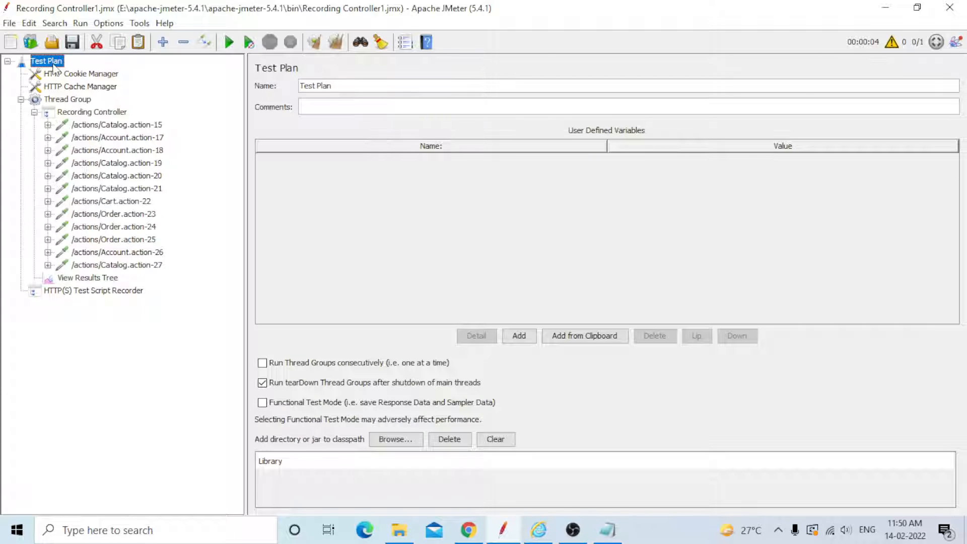
click(63, 75)
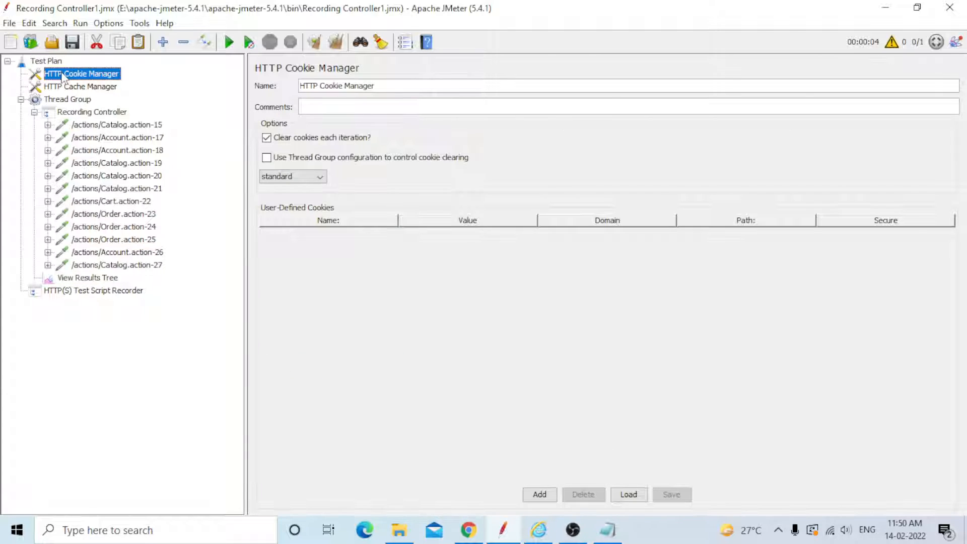
click(65, 86)
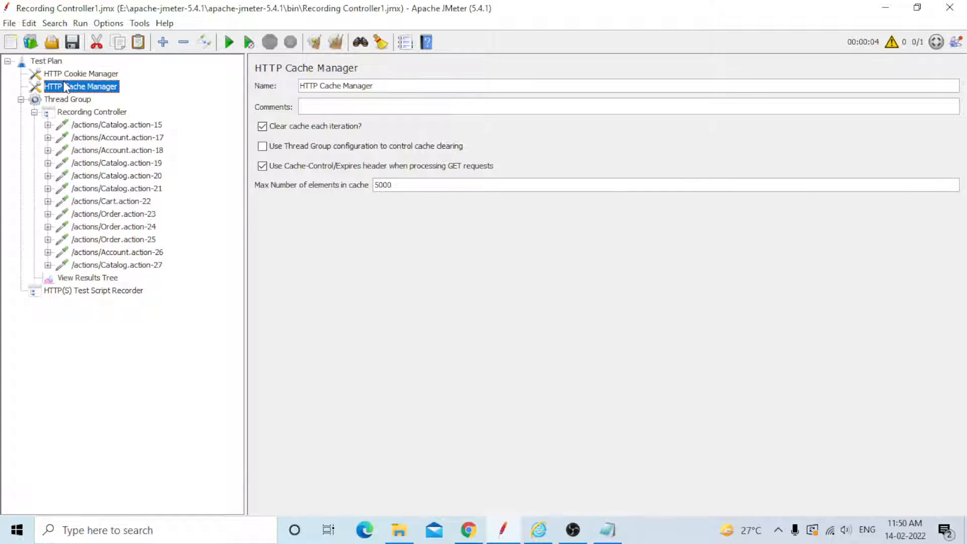
click(66, 100)
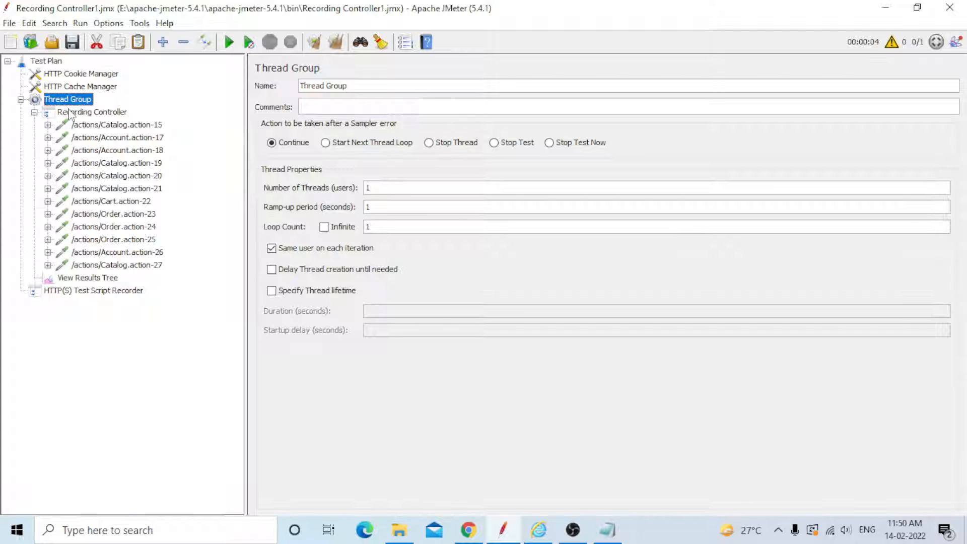
click(69, 113)
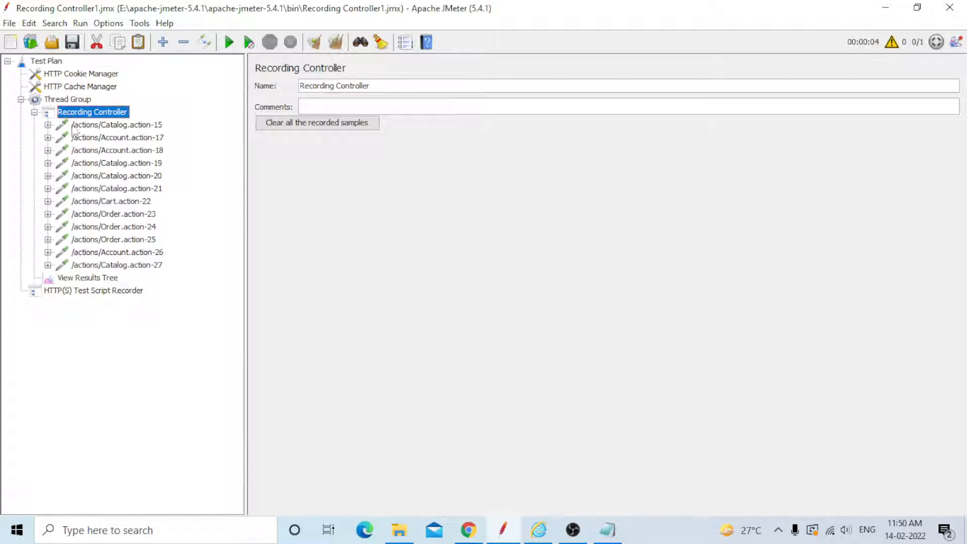
- Expand every recorded request under the Recording Controller to show its HTTP Header Manager
click(48, 266)
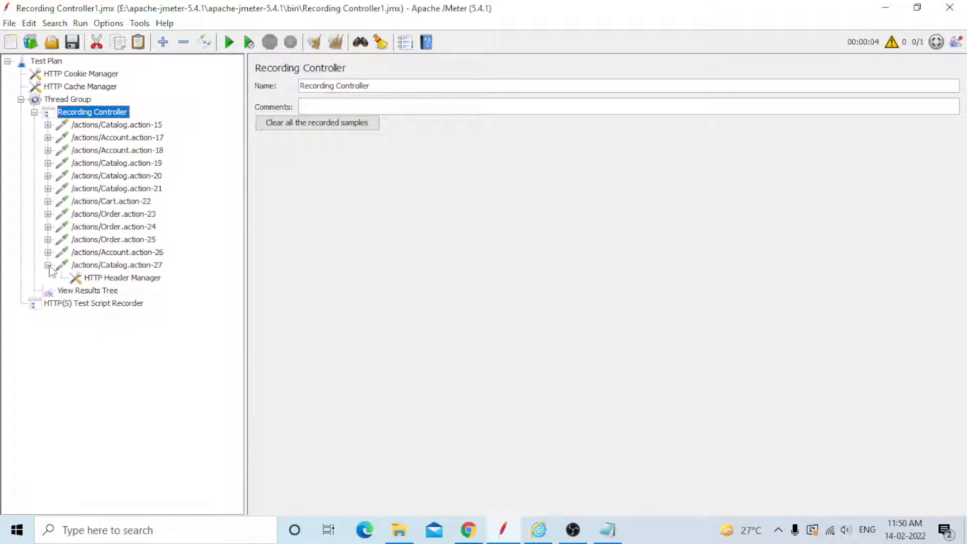
click(47, 252)
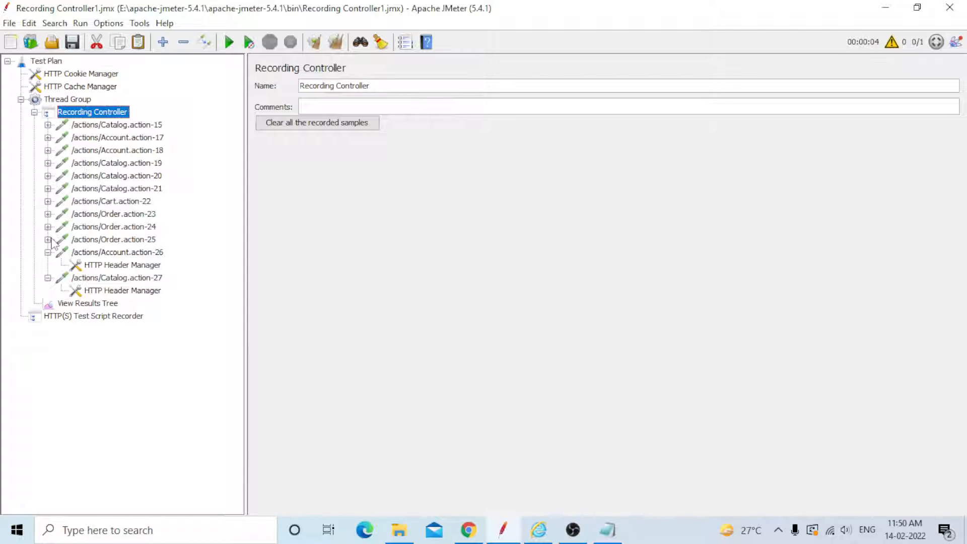
click(48, 240)
click(48, 227)
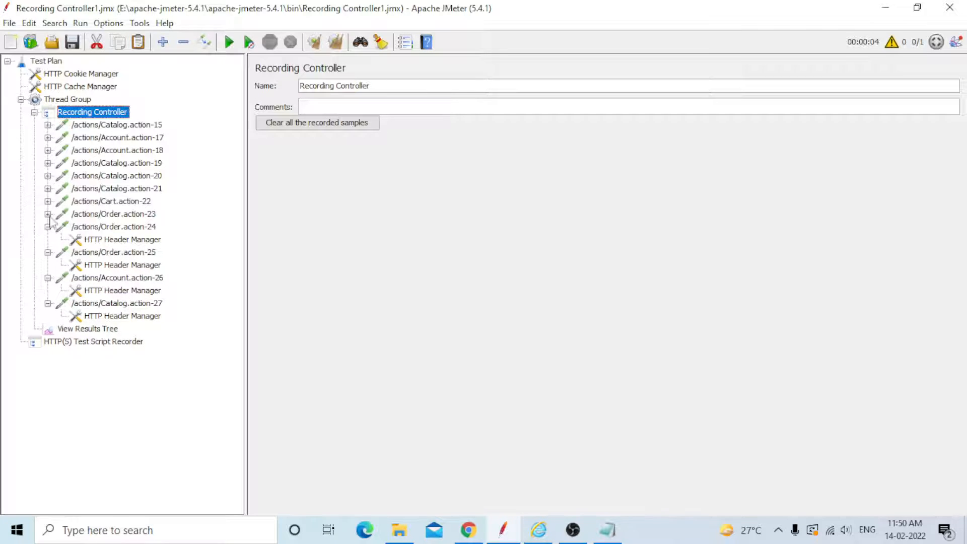
click(47, 214)
click(48, 202)
click(48, 189)
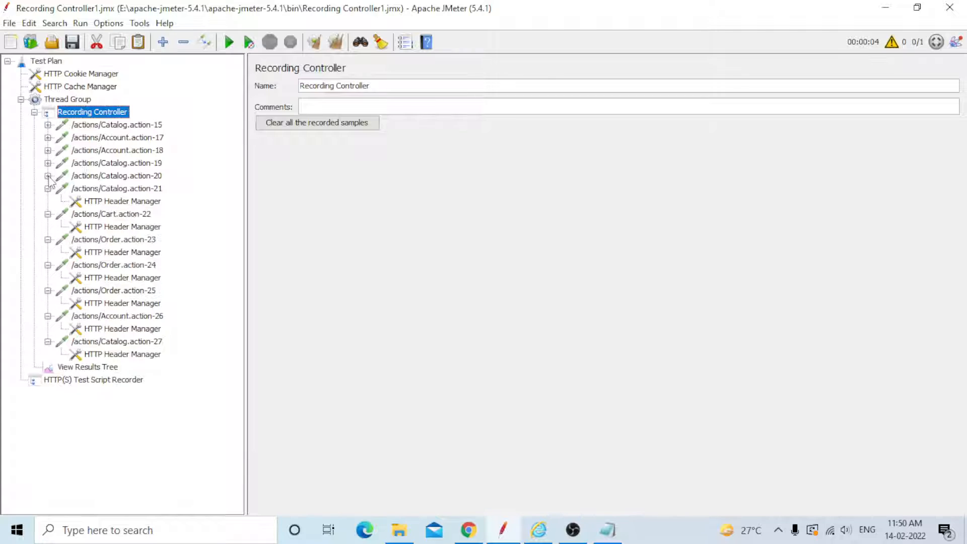
click(48, 176)
click(48, 163)
click(48, 150)
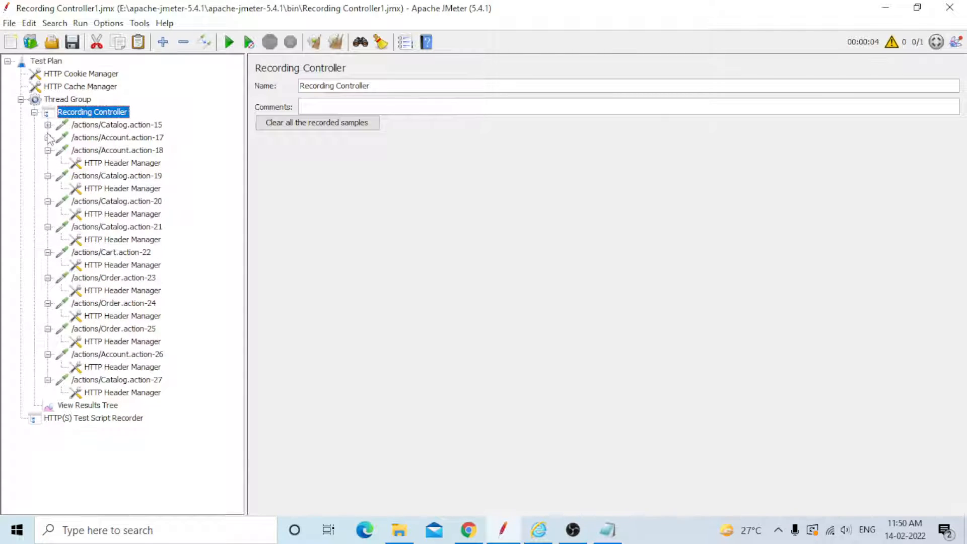
click(48, 138)
click(48, 125)
- Examine the parameters and HTTP Header Managers of the recorded requests from /actions/Catalog.action-15 through /actions/Account.action-18
click(107, 126)
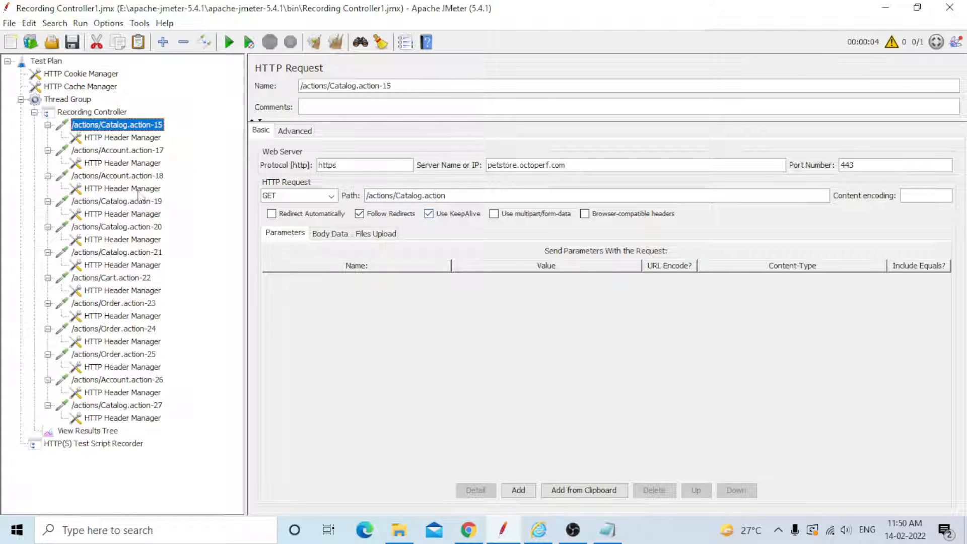
click(112, 139)
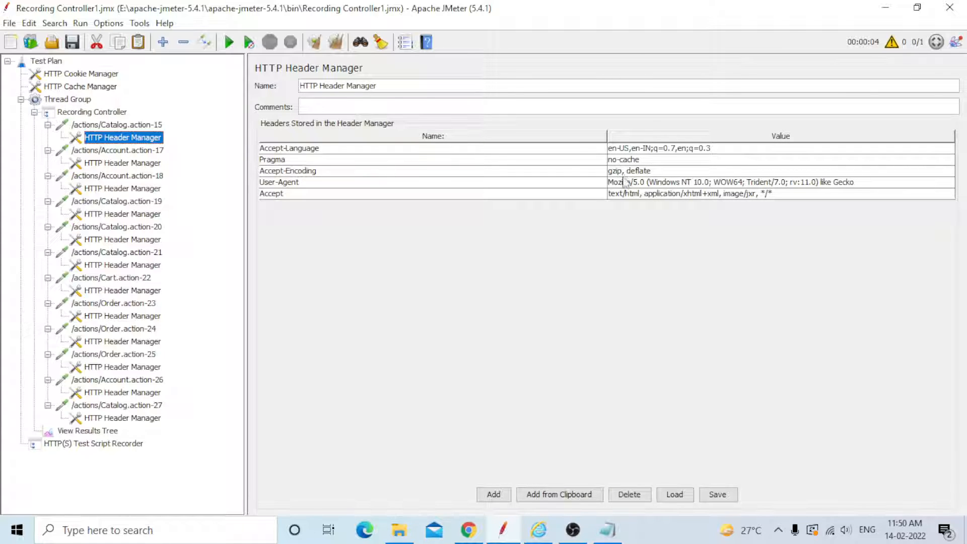
click(111, 152)
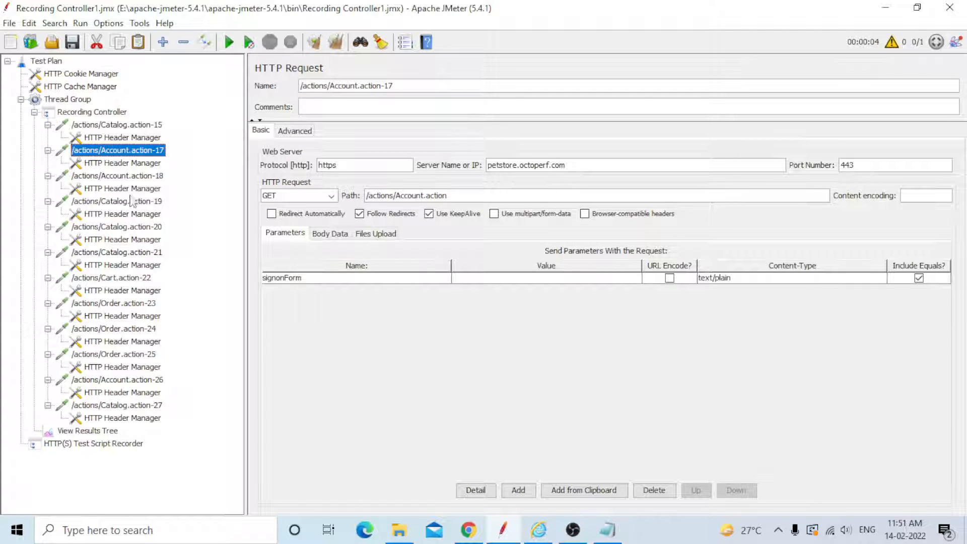
click(104, 163)
click(105, 177)
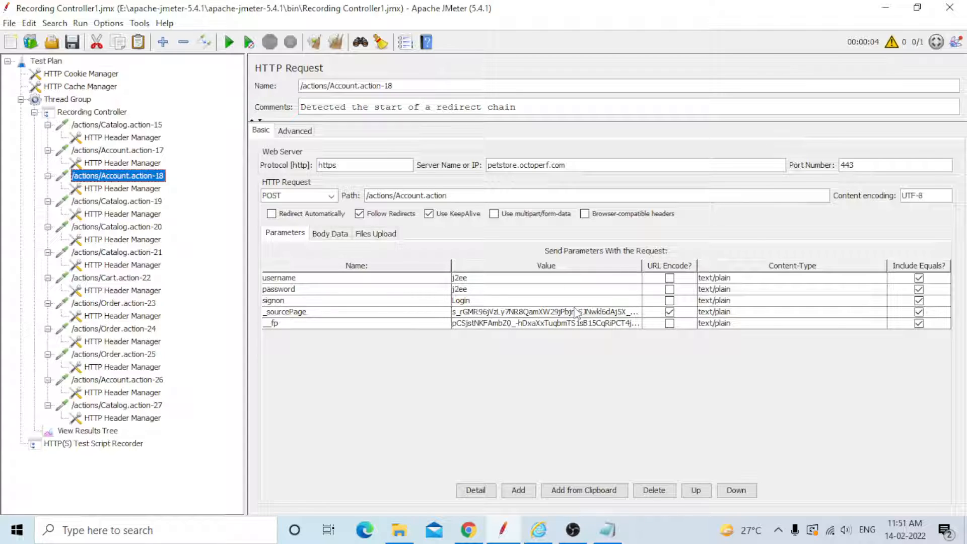
click(114, 189)
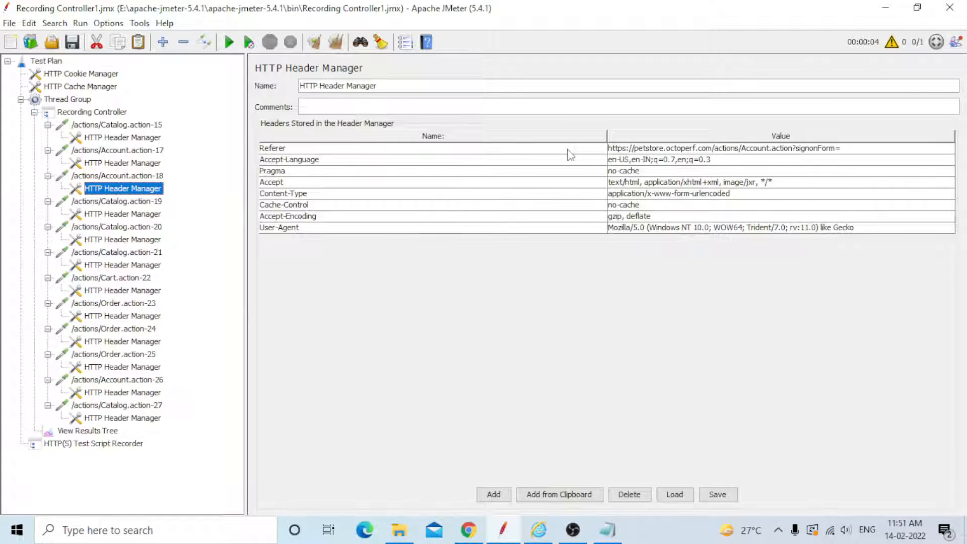
- Examine the parameters and HTTP Header Managers of the recorded catalog requests from /actions/Catalog.action-19 through /actions/Catalog.action-21
click(119, 202)
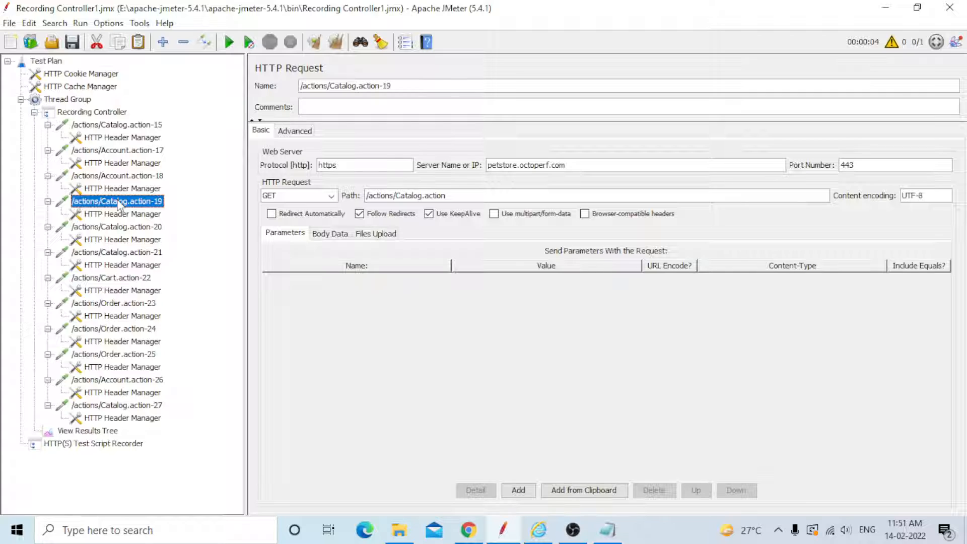
click(103, 215)
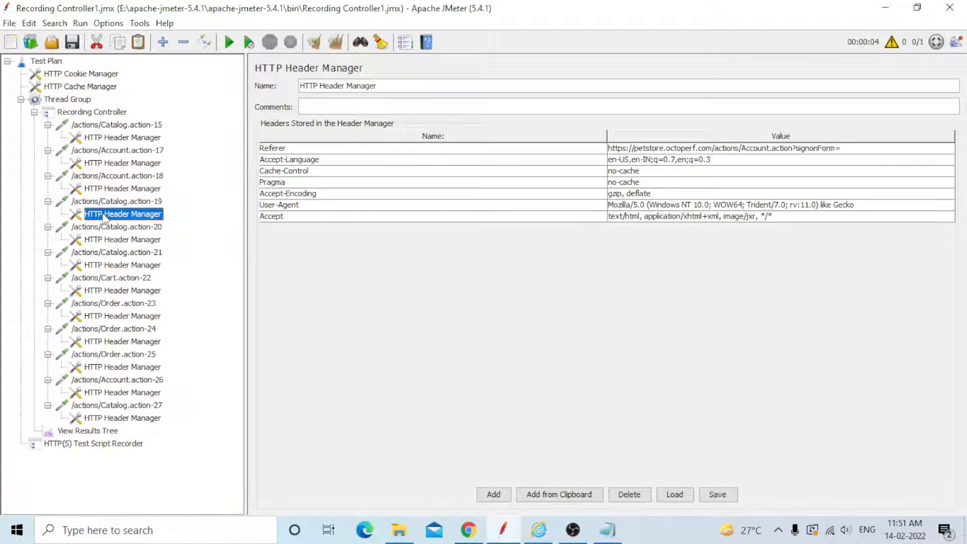
click(103, 228)
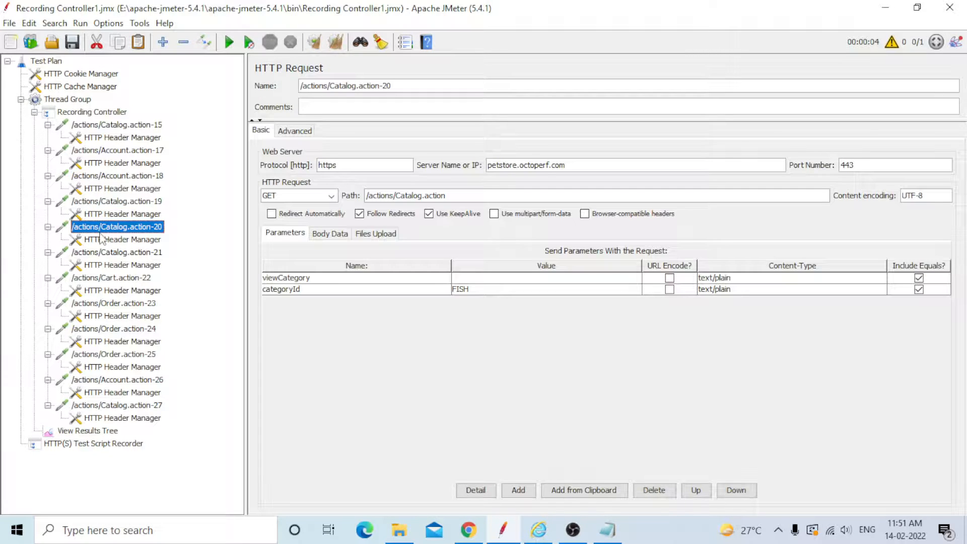
click(108, 216)
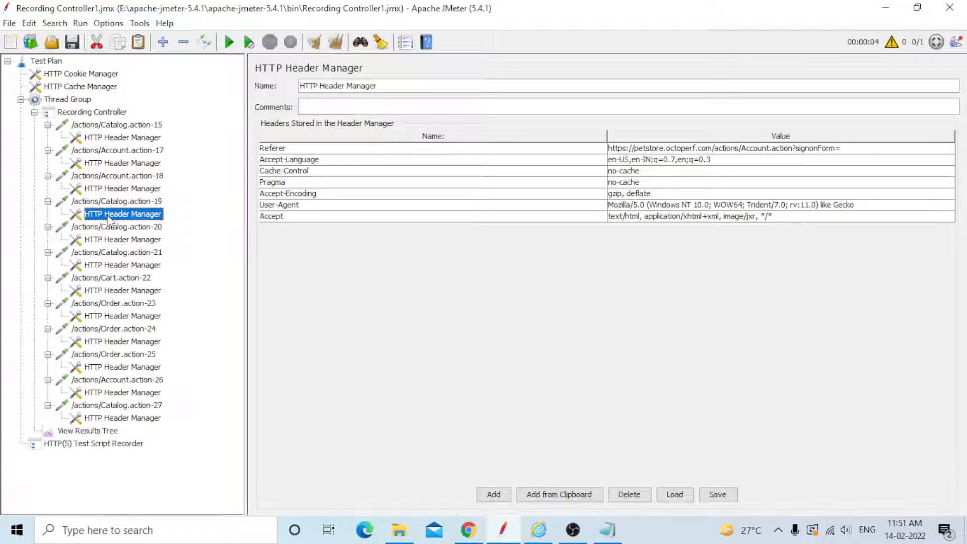
click(109, 203)
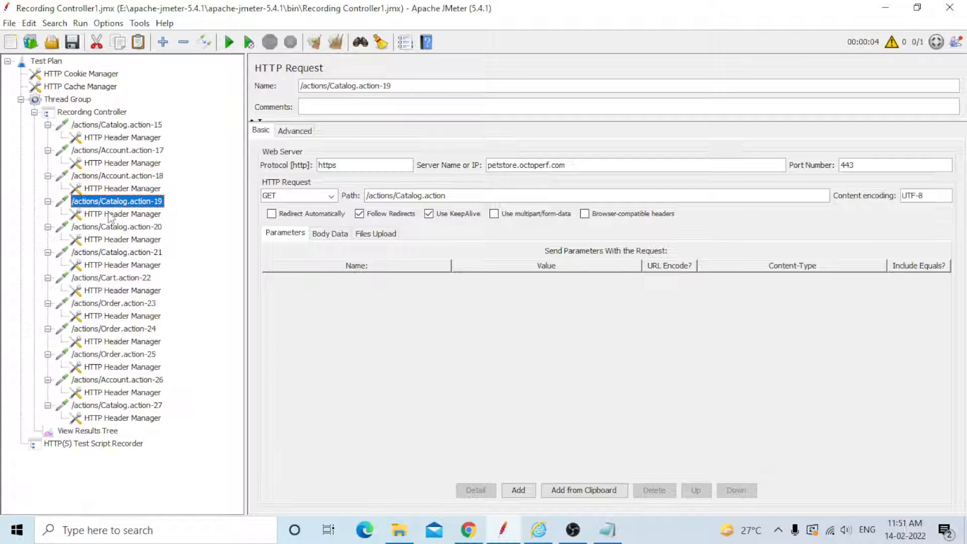
click(109, 214)
click(108, 227)
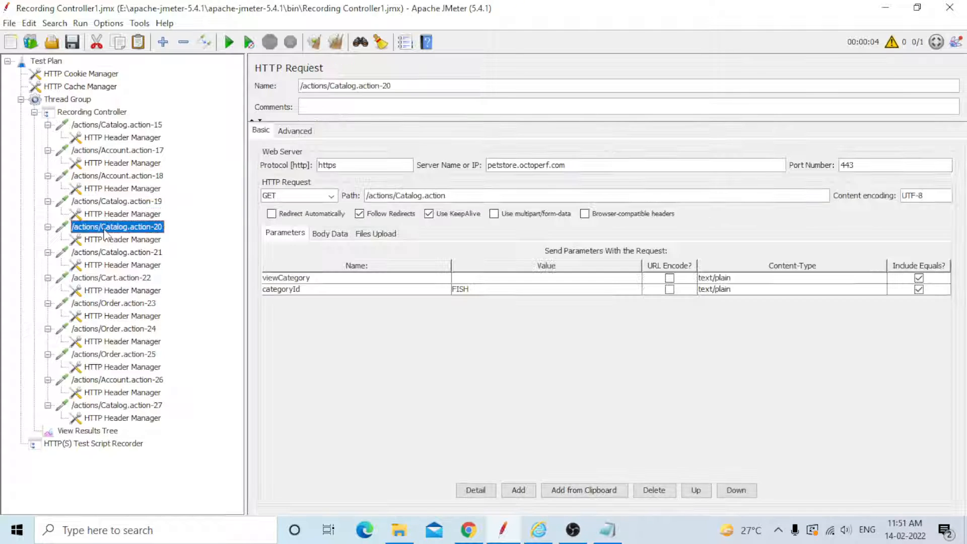
click(107, 243)
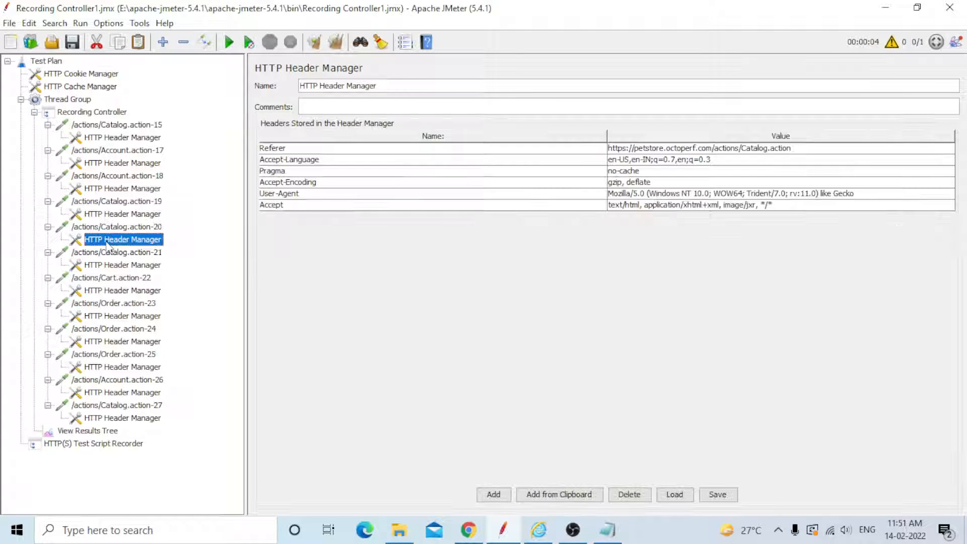
click(106, 253)
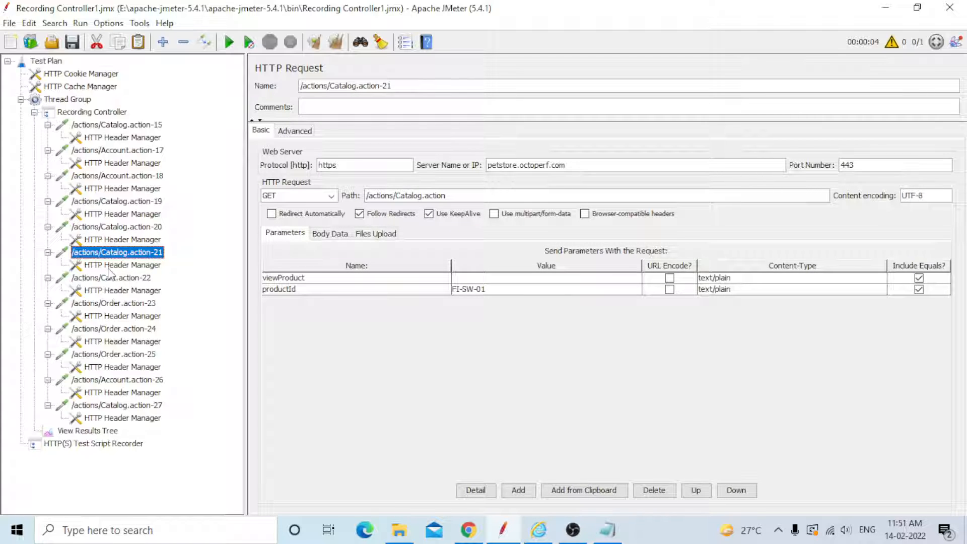
click(108, 266)
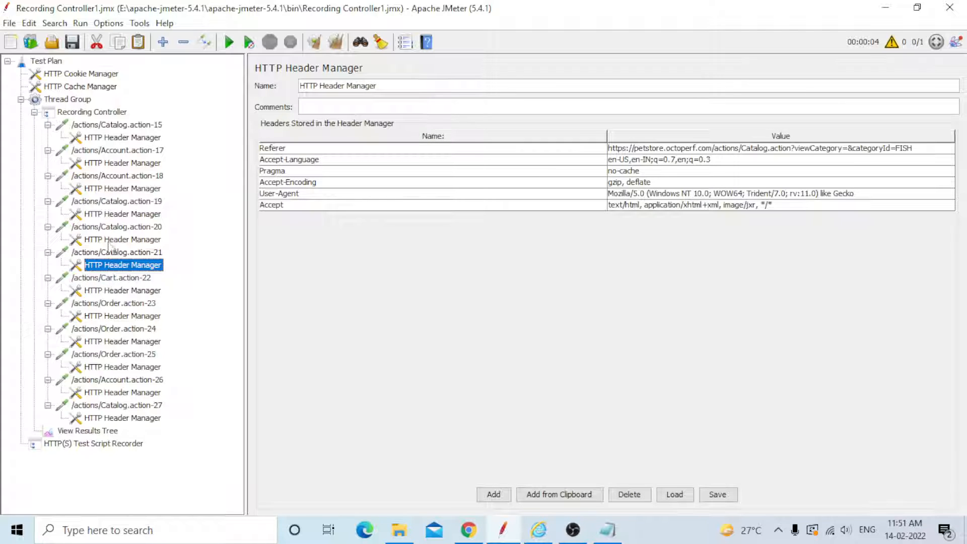
- Examine the parameters and HTTP Header Managers of the cart, order and sign-off requests from /actions/Cart.action-22 through /actions/Catalog.action-27
click(100, 278)
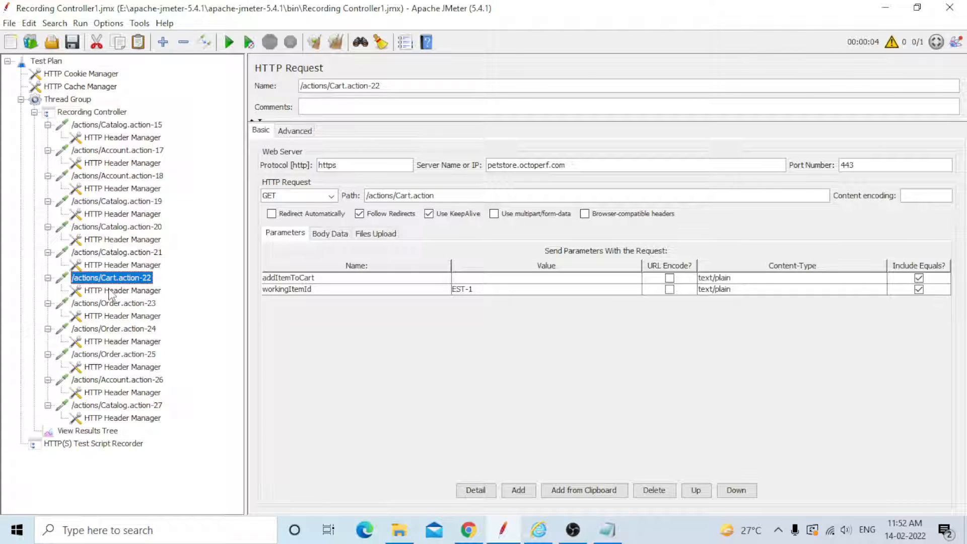
click(109, 292)
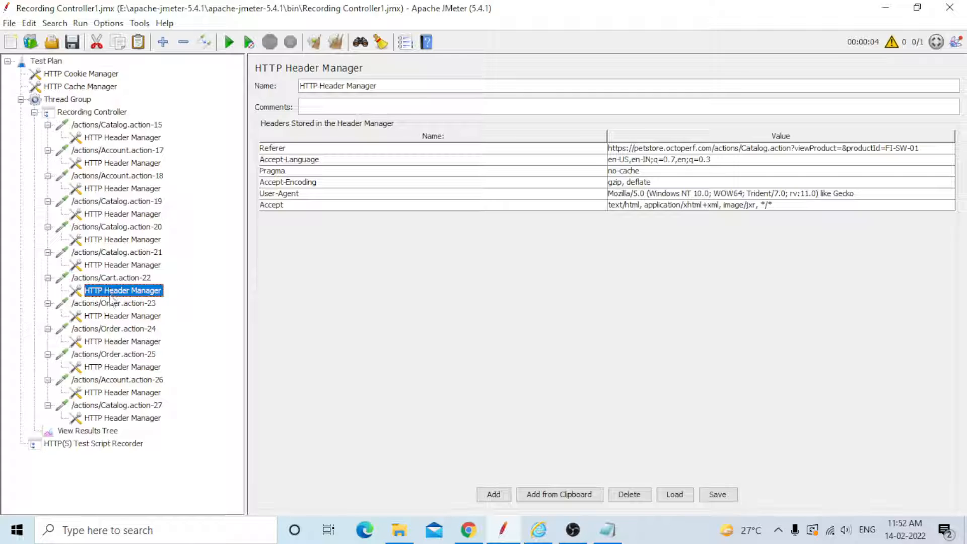
click(108, 305)
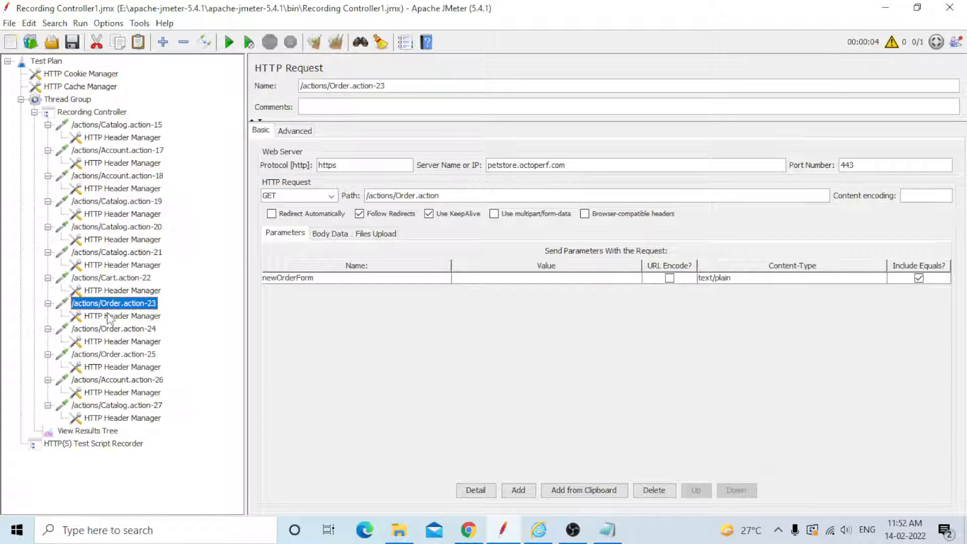
click(111, 317)
click(105, 330)
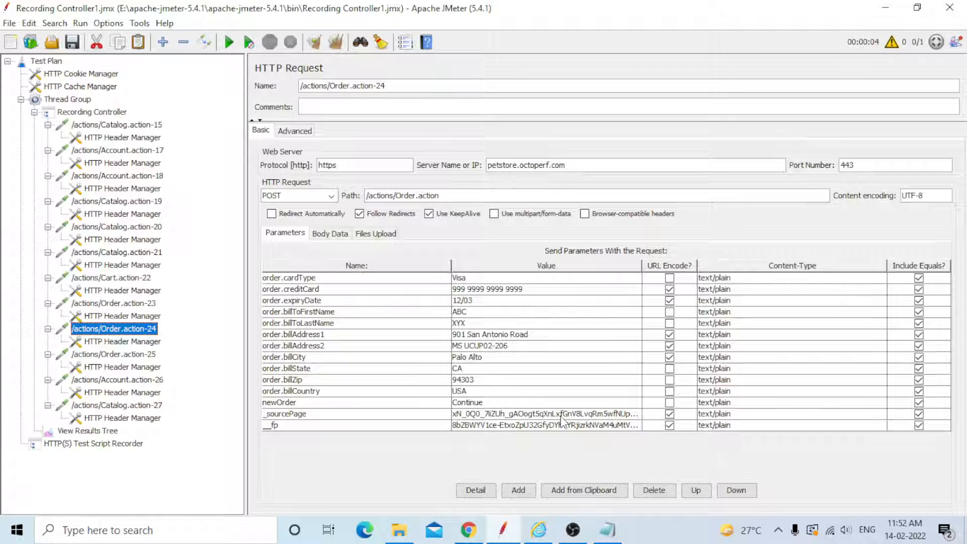
click(120, 342)
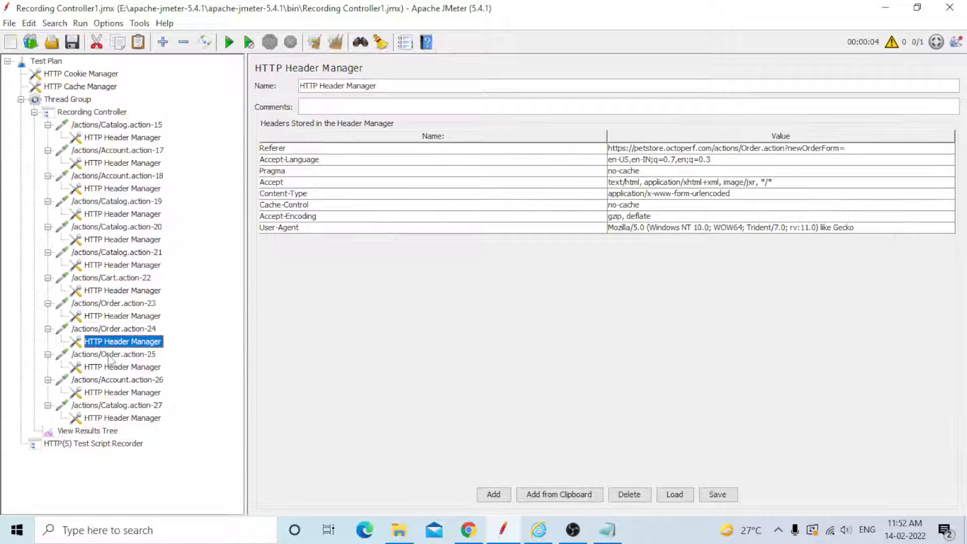
click(109, 355)
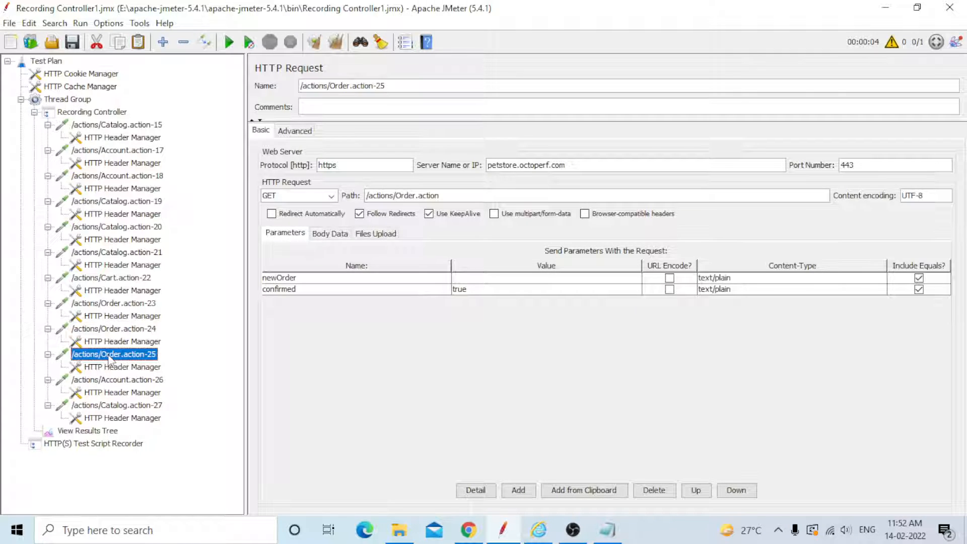
click(109, 367)
click(107, 380)
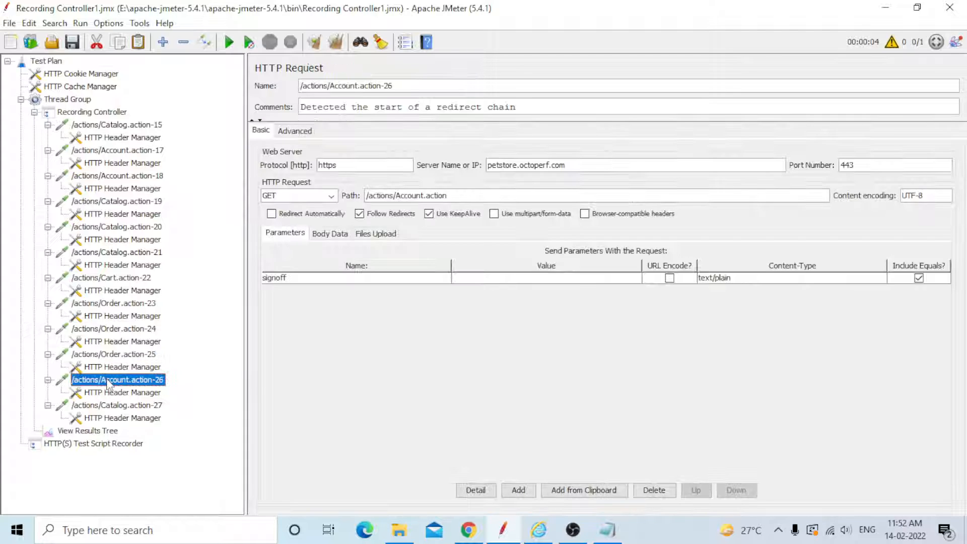
click(104, 393)
click(104, 406)
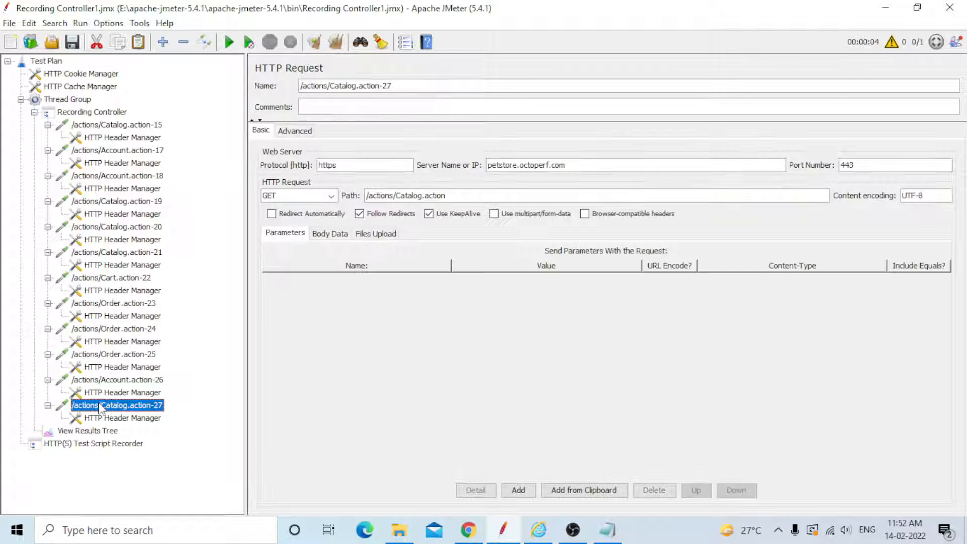
click(103, 419)
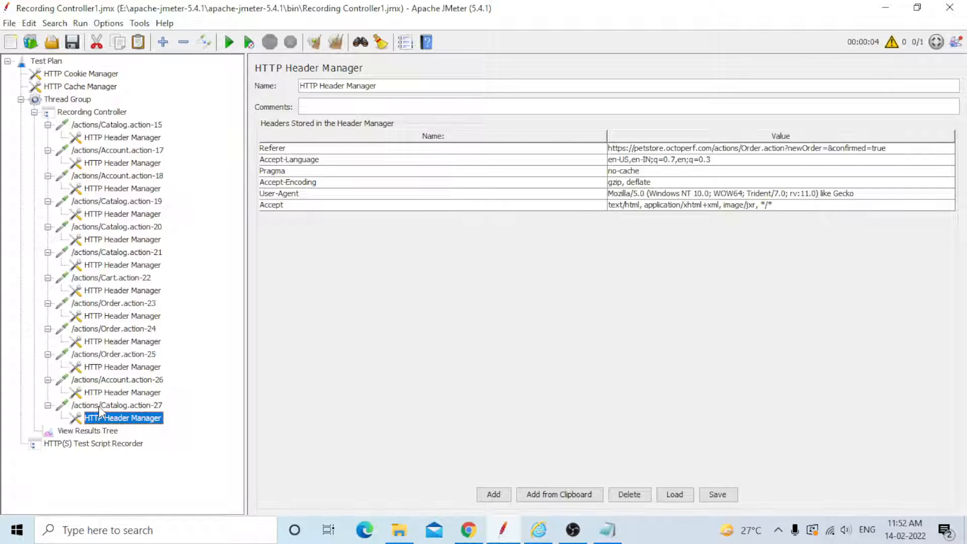
- Review all recorded requests and their HTTP Header Managers again in sequence, from /actions/Catalog.action-15 to the /actions/Catalog.action-27 request
click(108, 126)
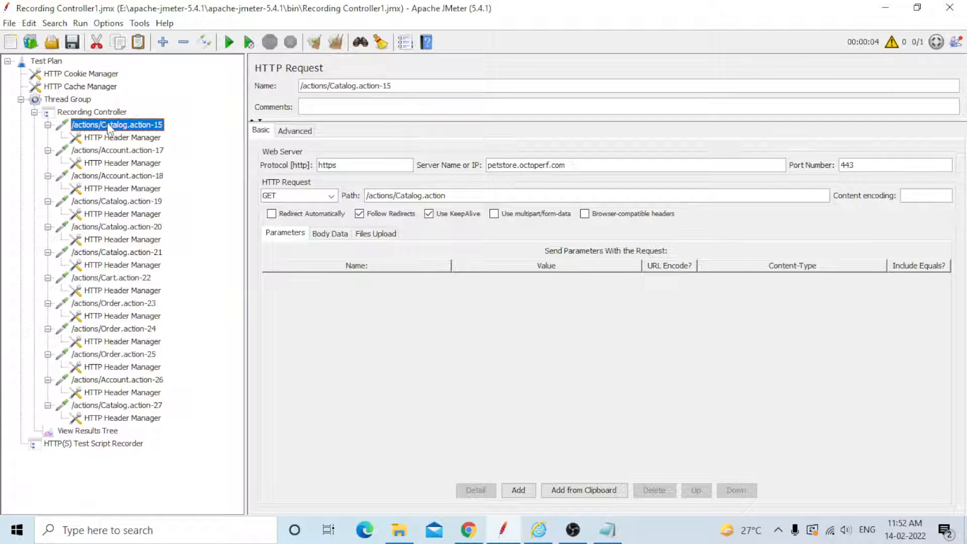
key(Down)
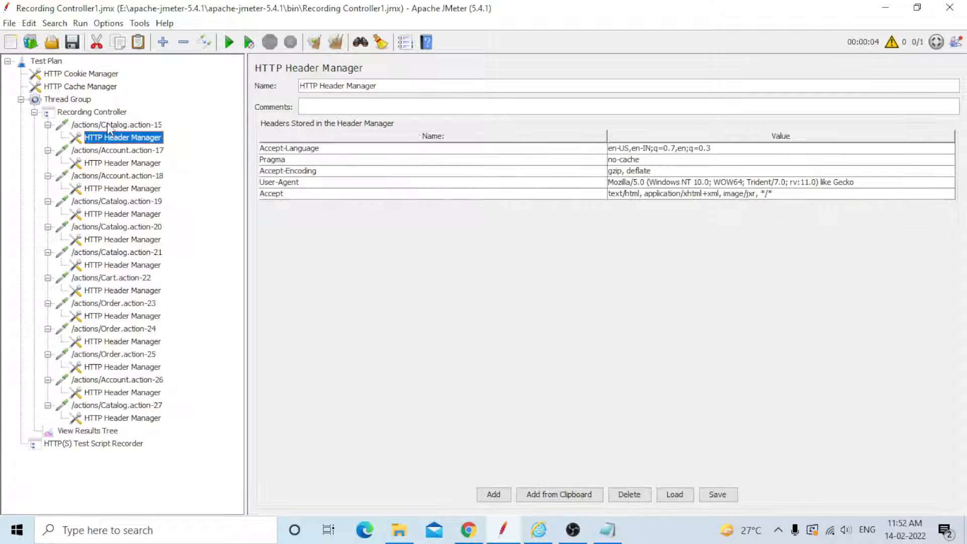
key(Down)
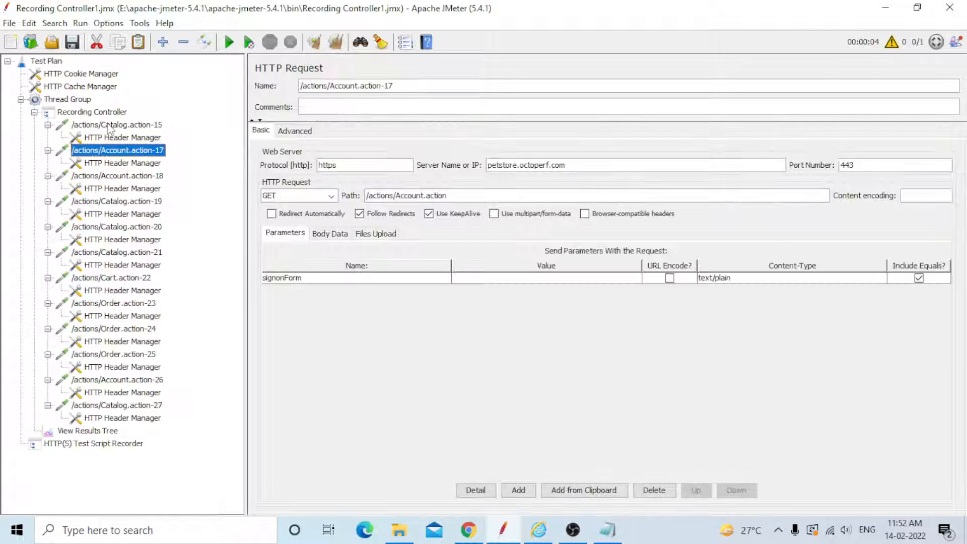
key(Down)
key(Down)
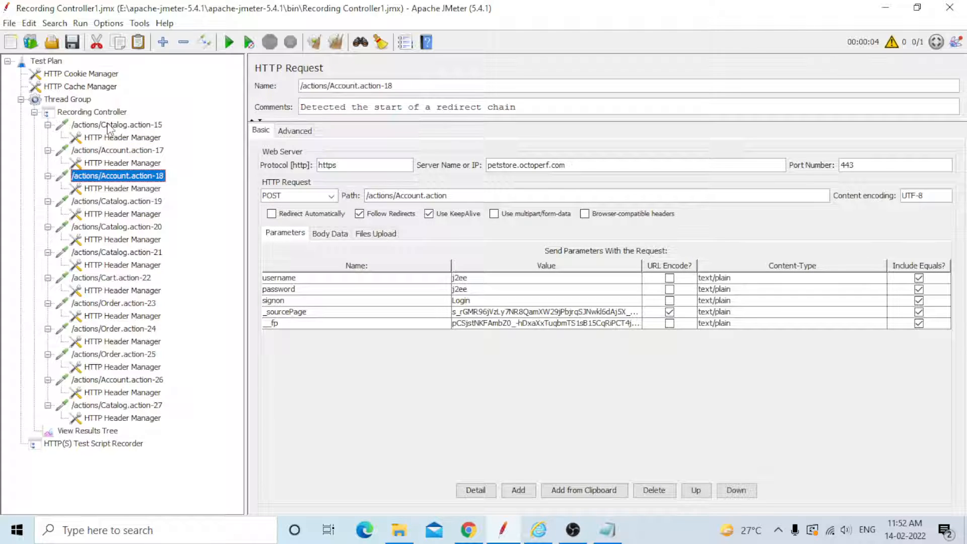
key(Down)
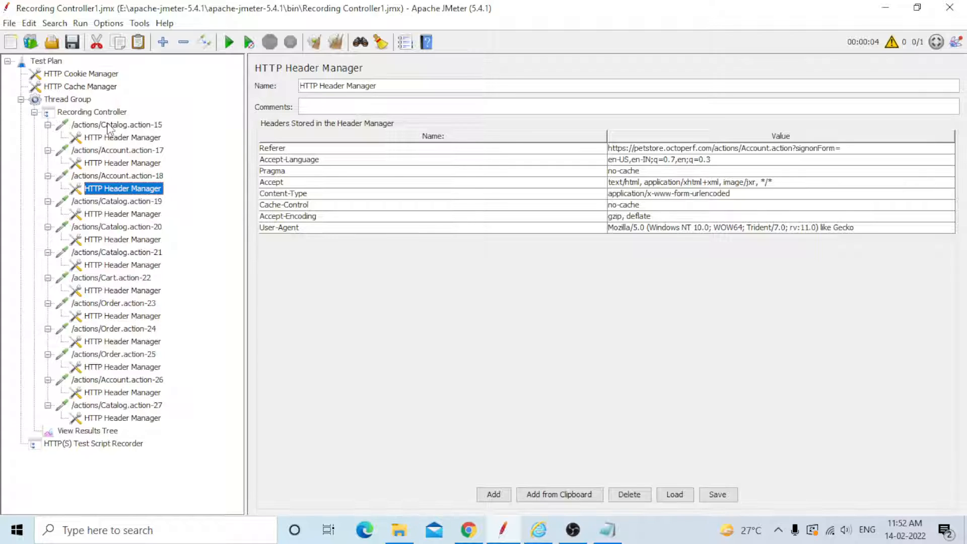
key(Down)
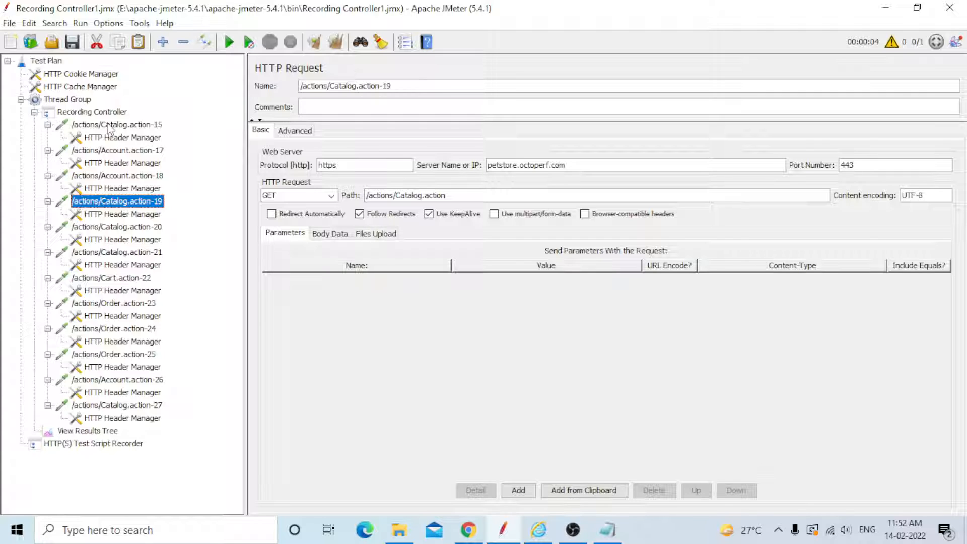
key(Down)
key(Down)
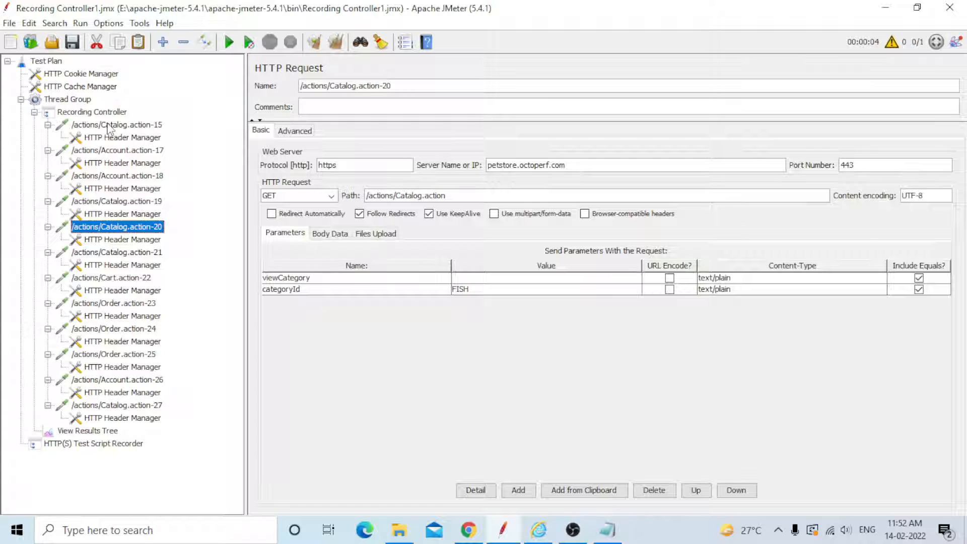
key(Down)
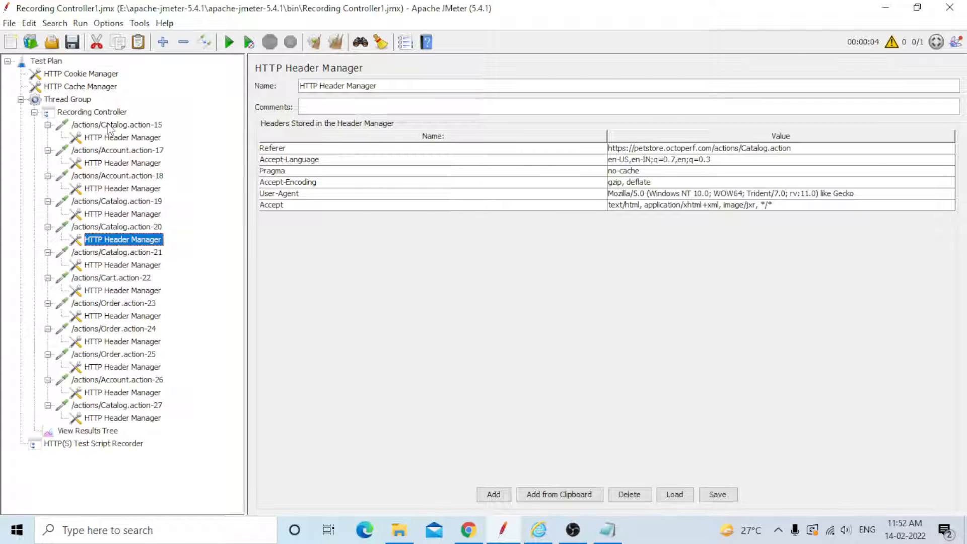
key(Down)
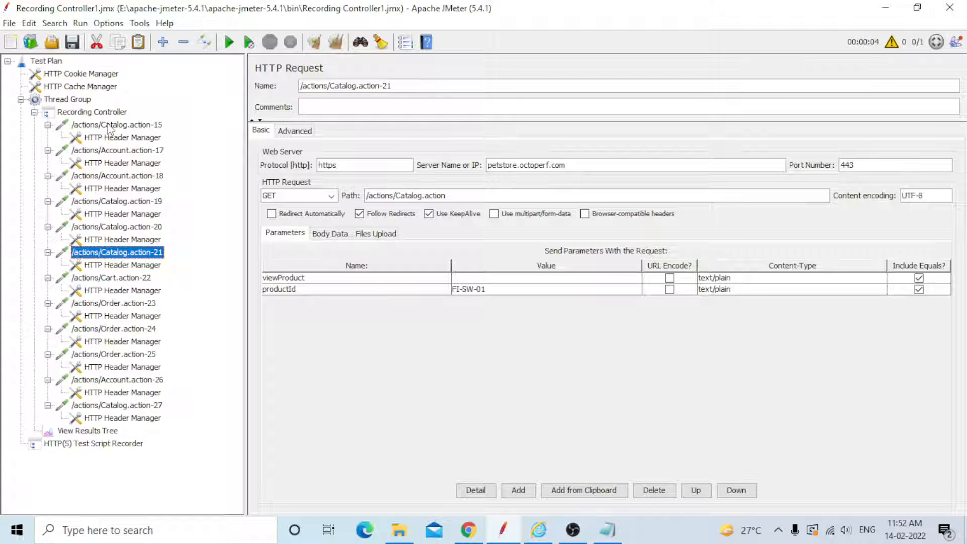
key(Down)
key(Down)
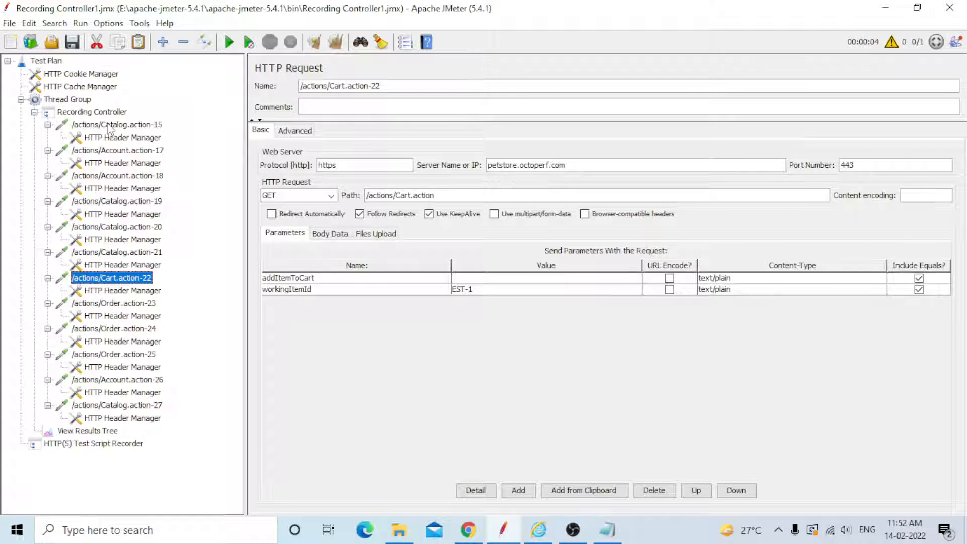
key(Down)
key(Down)
key(Down)
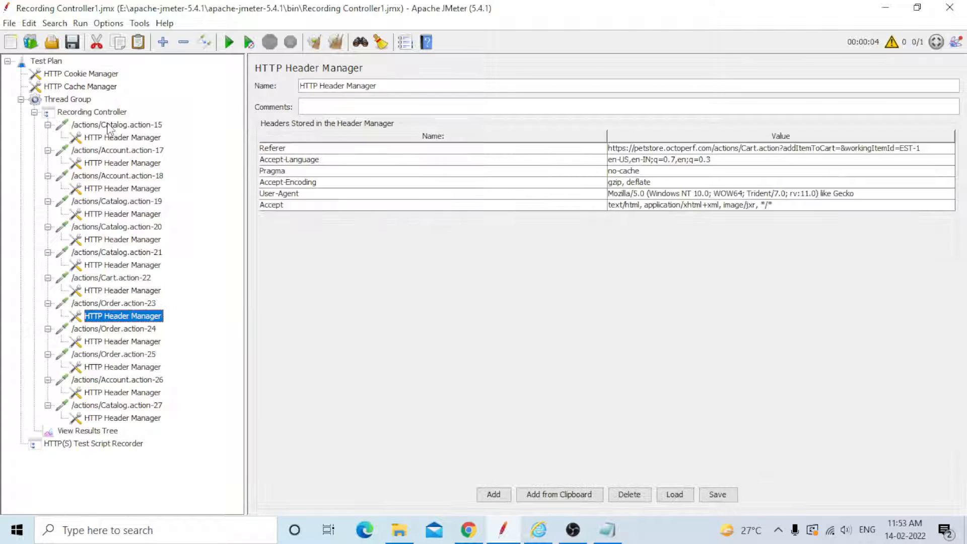
key(Down)
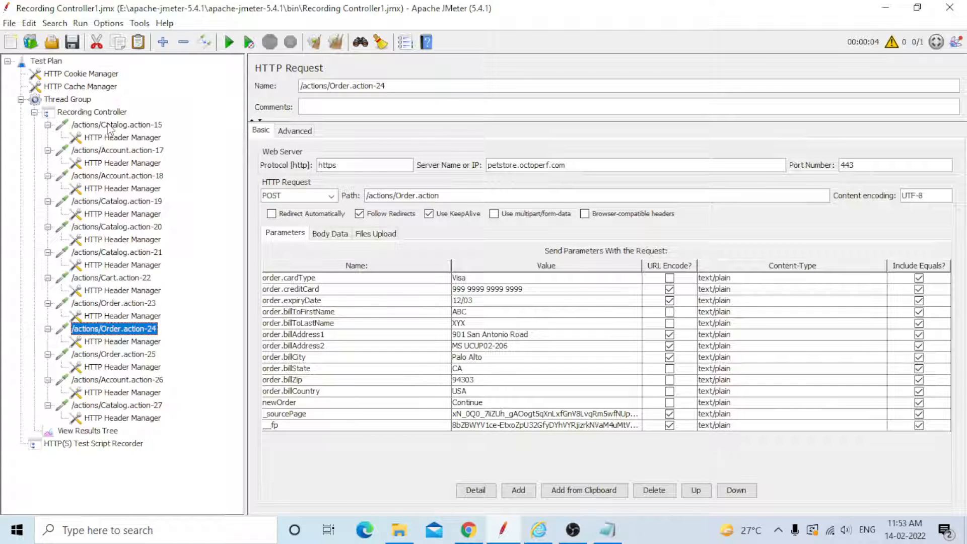
key(Down)
key(Down)
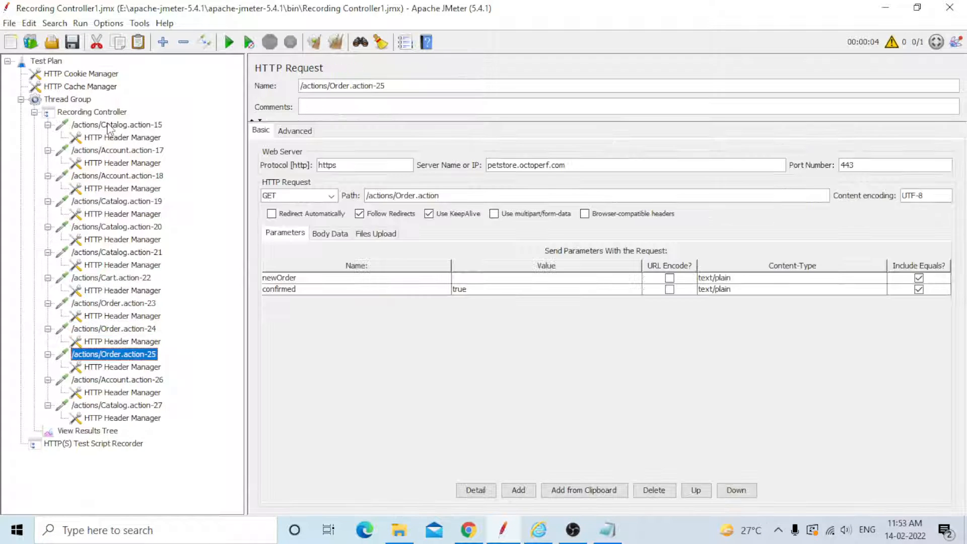
key(Down)
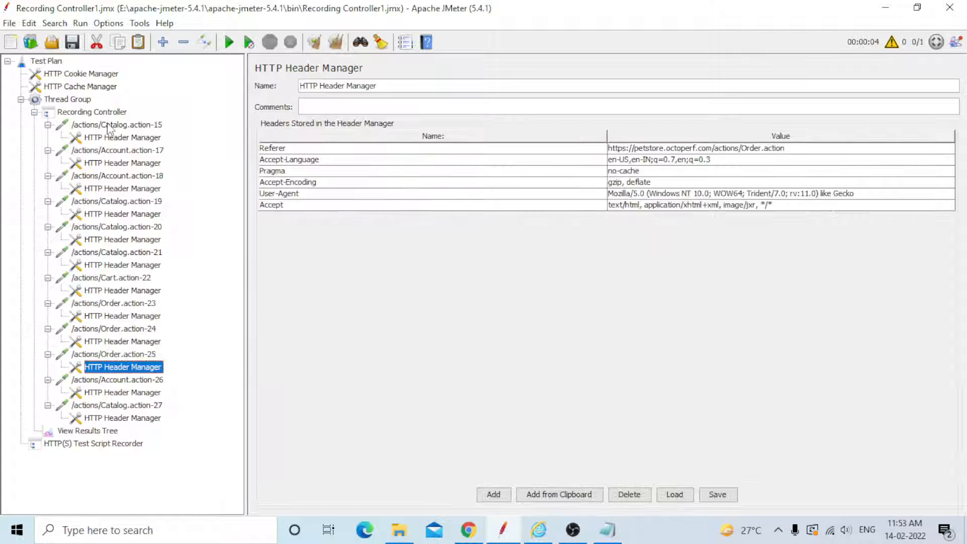
key(Down)
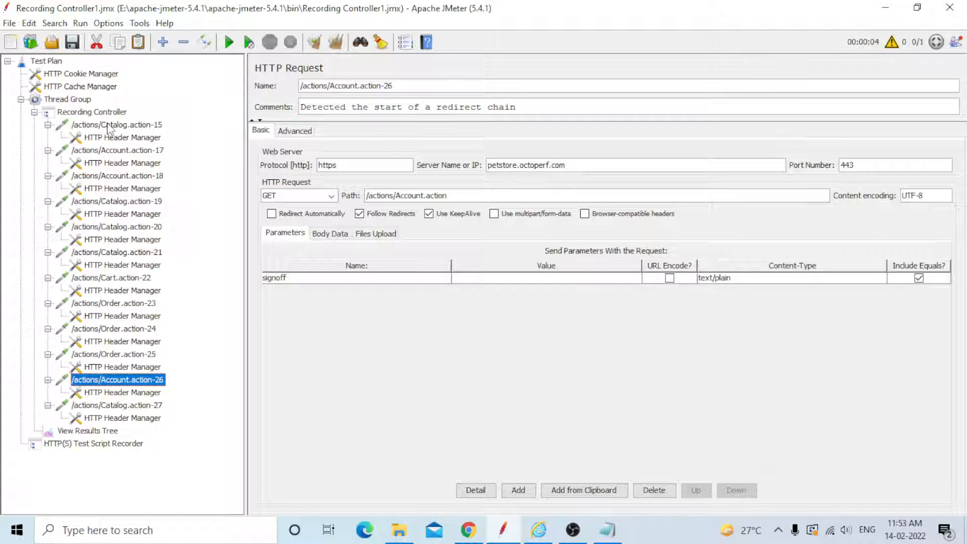
key(Down)
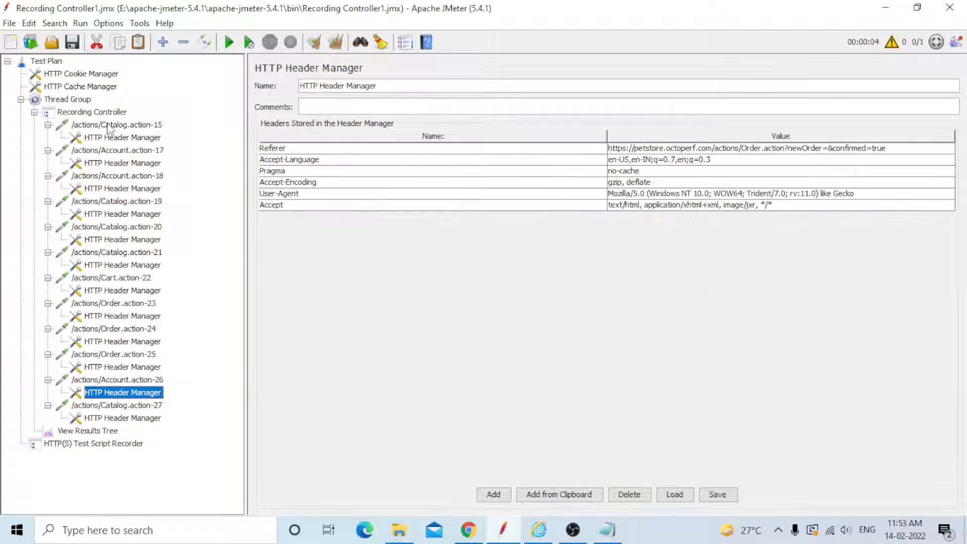
key(Down)
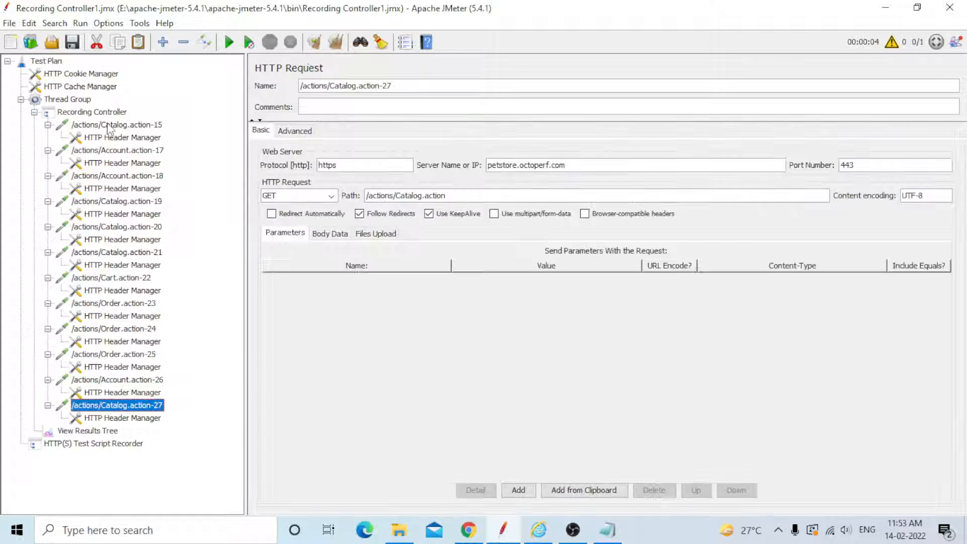
- Show the View Results Tree listener and inspect the sub-results of /actions/Account.action-26 and /actions/Account.action-18
key(Down)
key(Down)
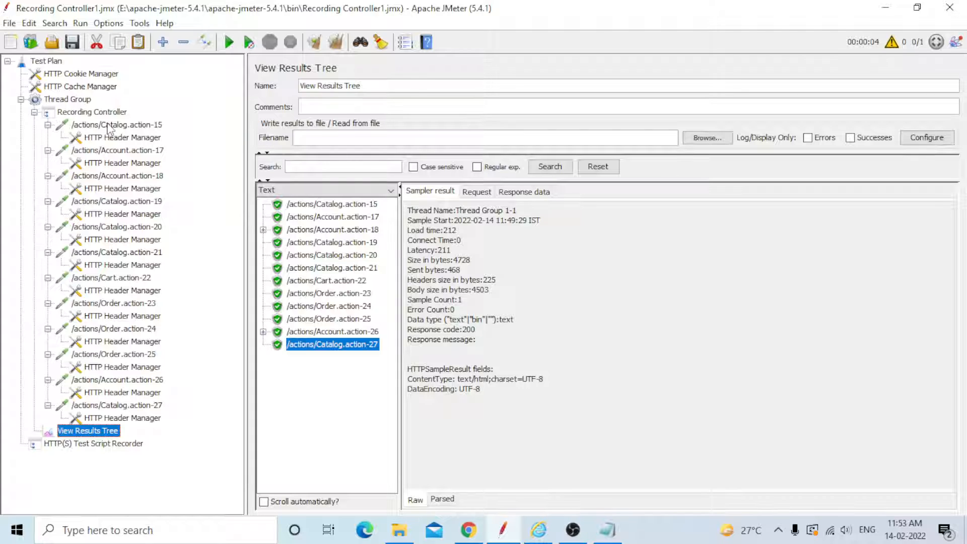
click(263, 333)
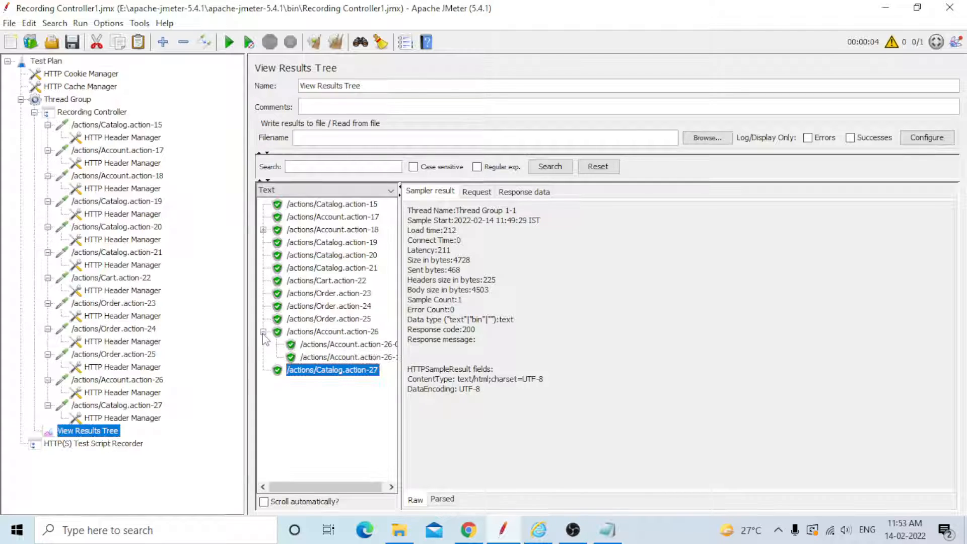
click(263, 230)
click(263, 230)
click(263, 332)
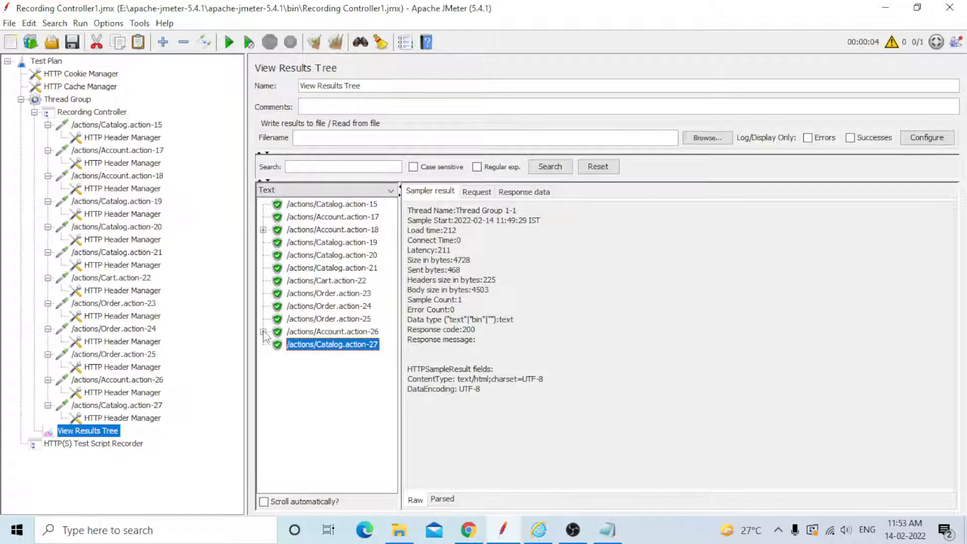
- Examine the sampler result, request body and response body of the /actions/Catalog.action-15 sample
click(323, 205)
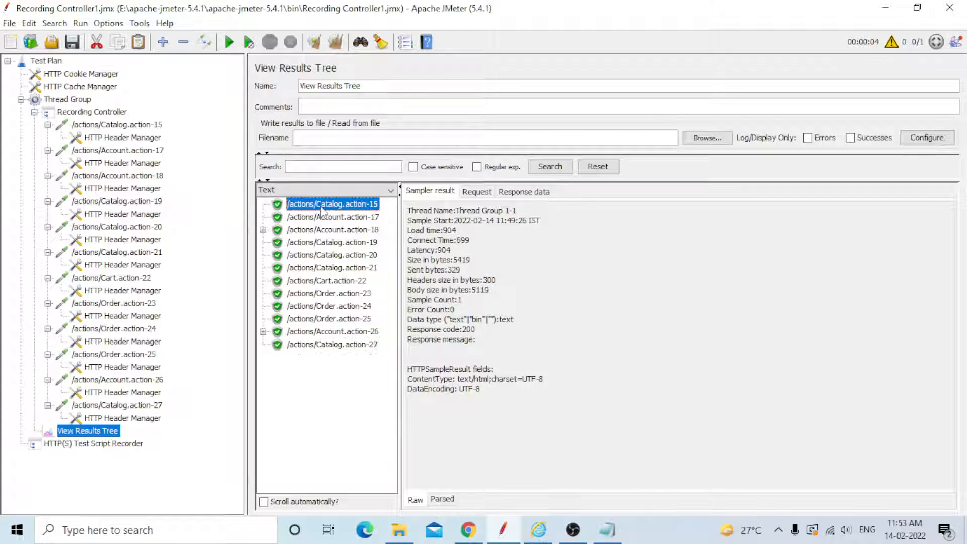
click(479, 192)
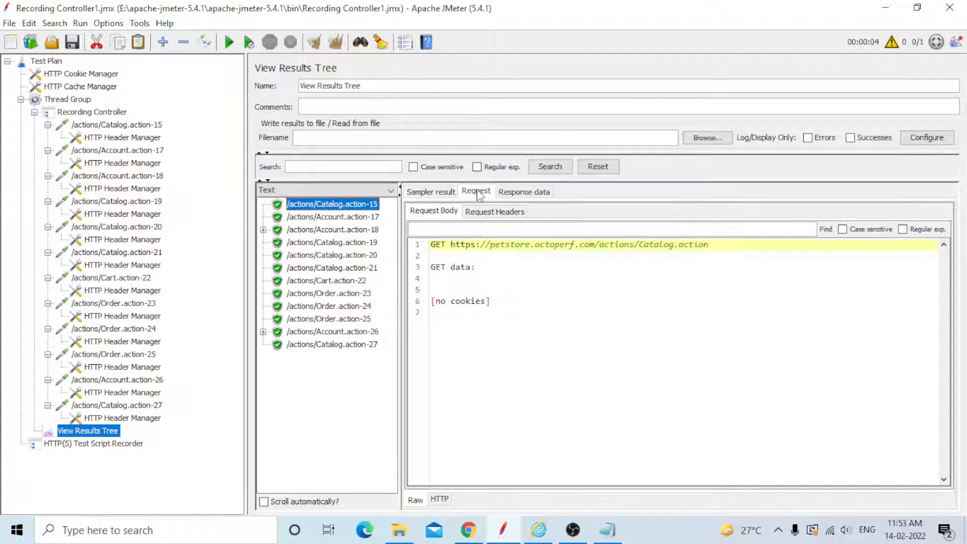
click(521, 193)
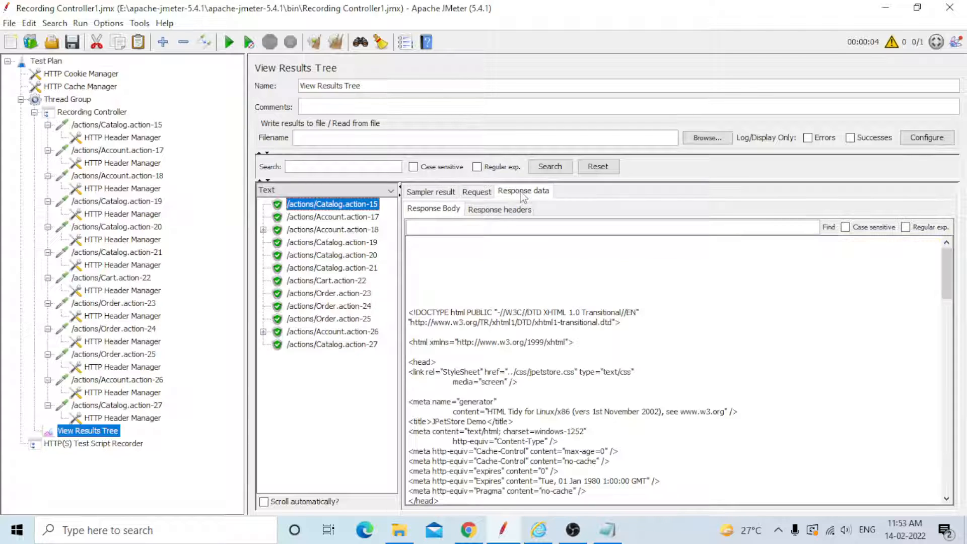
scroll(538, 275, down, 10)
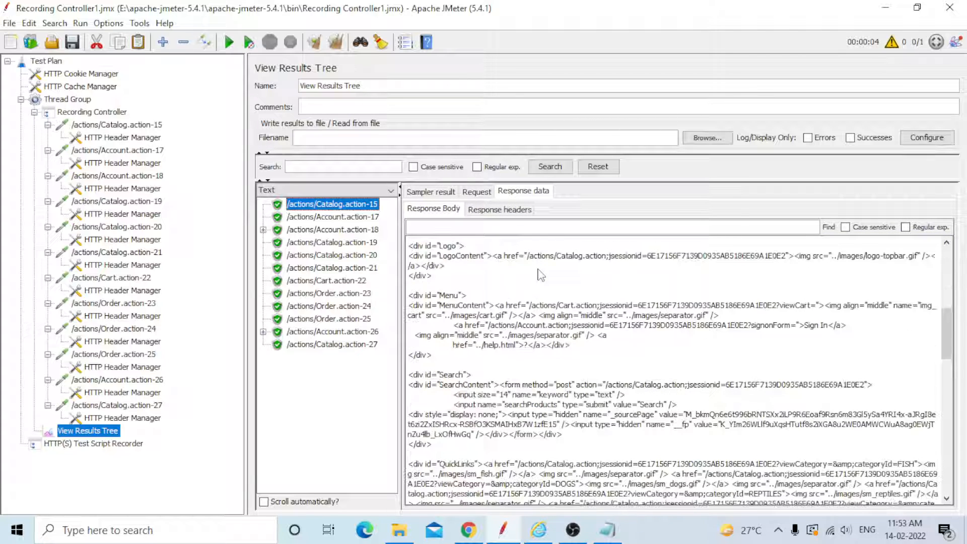
scroll(539, 275, down, 6)
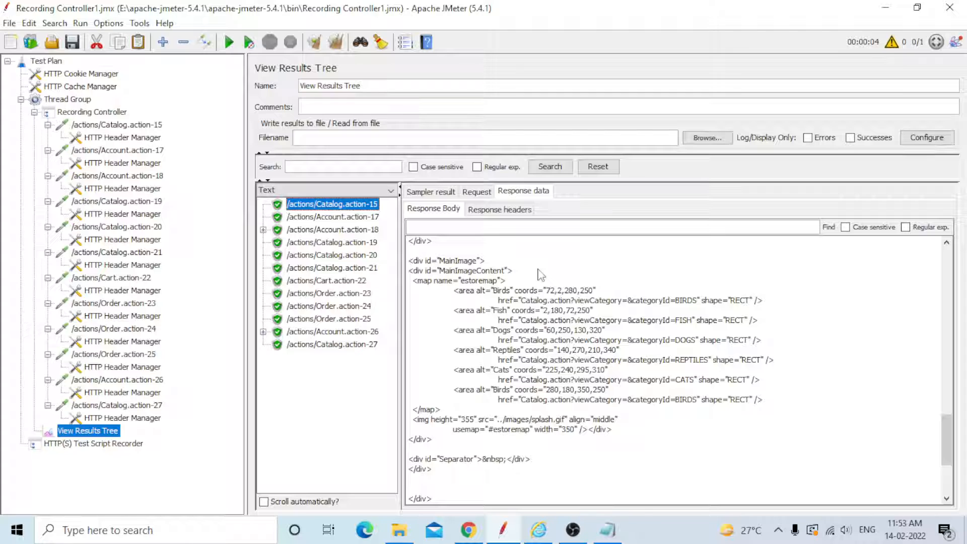
scroll(540, 275, down, 5)
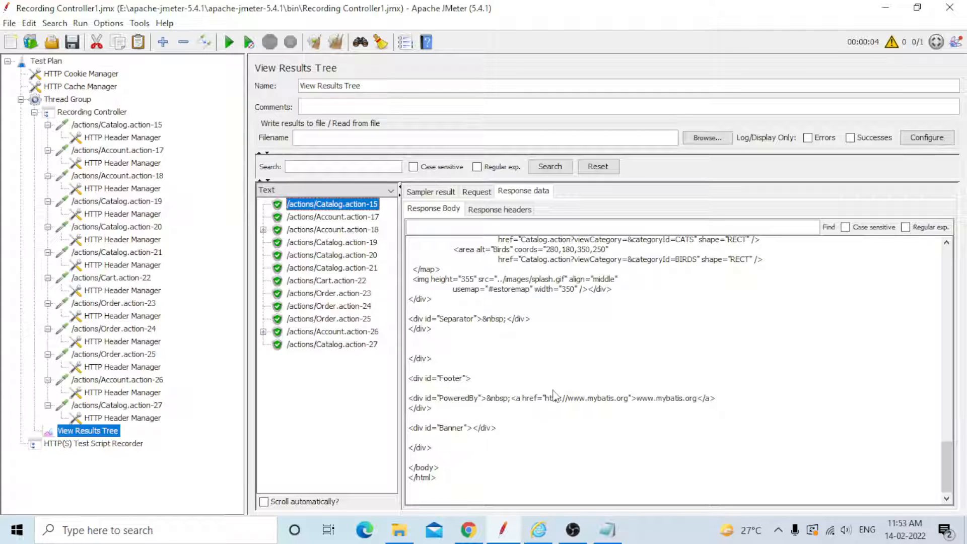
scroll(554, 393, up, 8)
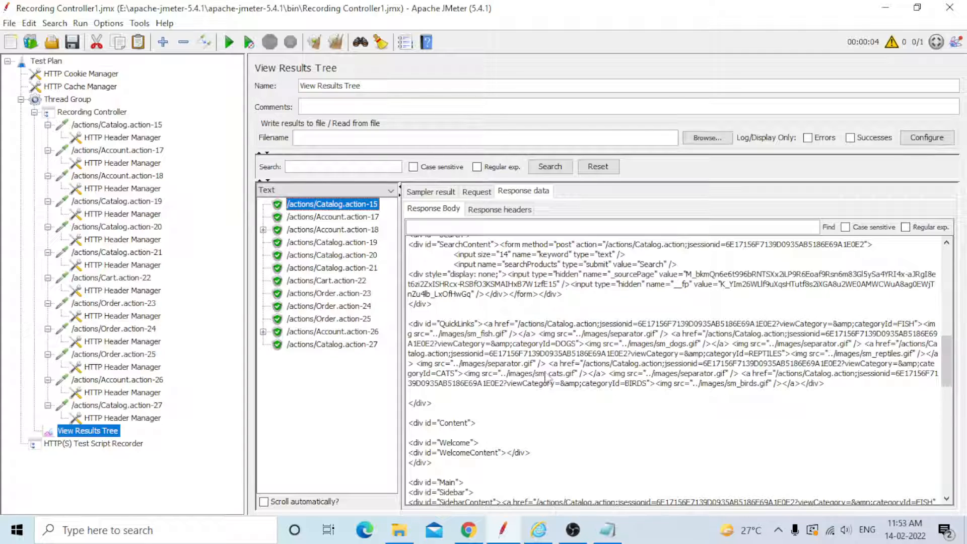
- Highlight the CATS category link in the QuickLinks section of the response body and read through the rest of the HTML
drag(550, 367, 464, 378)
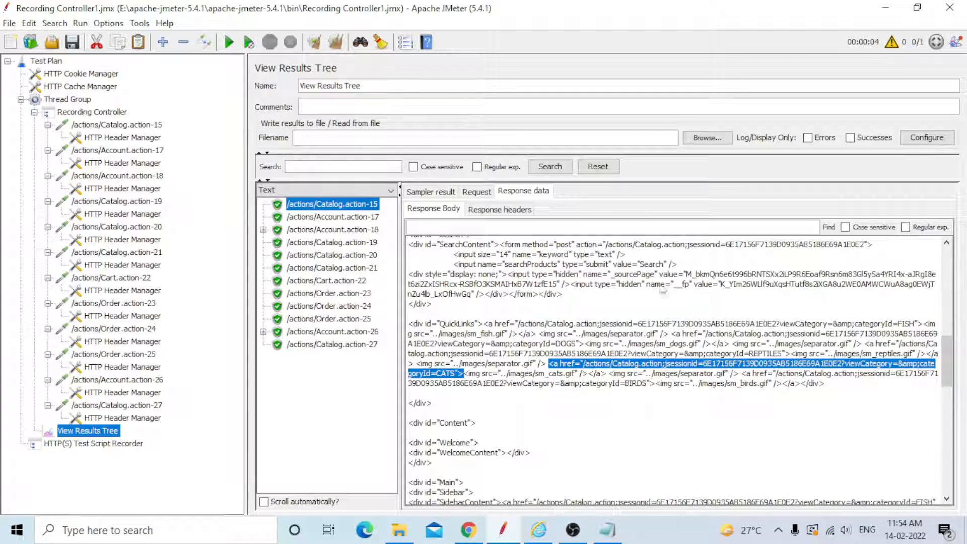
scroll(572, 317, down, 3)
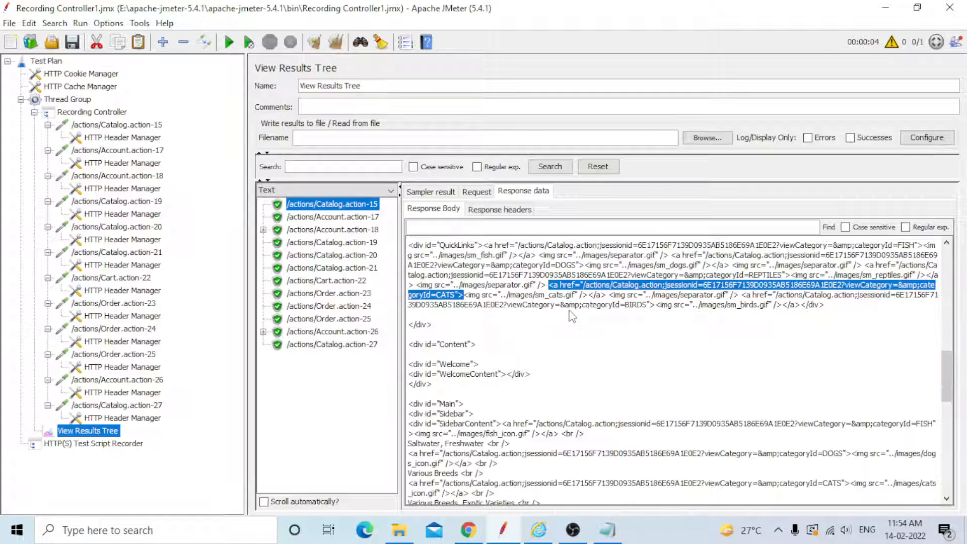
scroll(572, 316, down, 6)
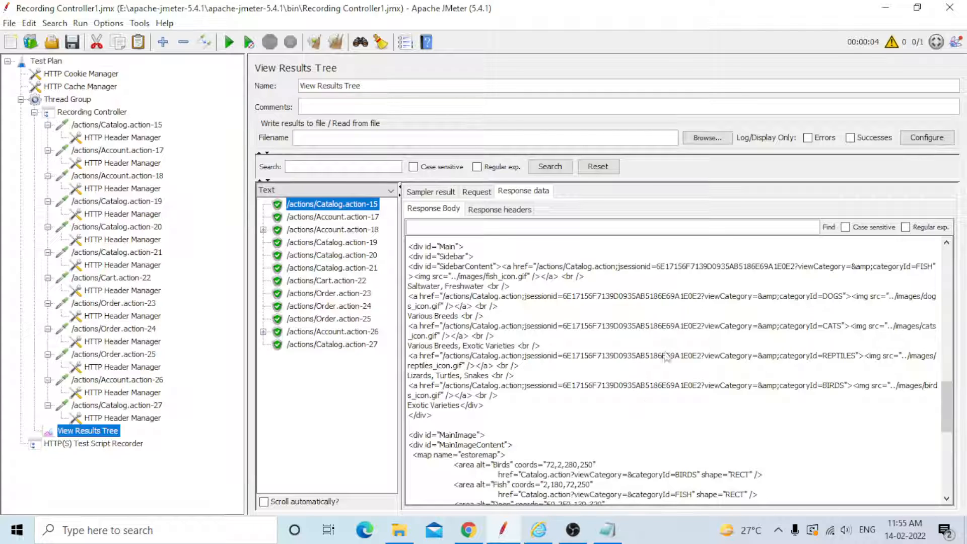
scroll(670, 328, down, 3)
scroll(670, 328, down, 8)
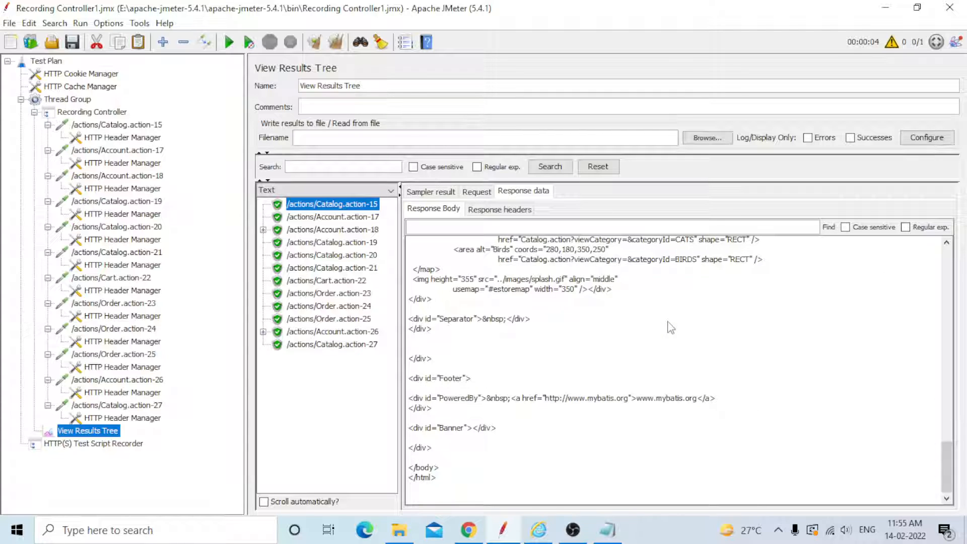
scroll(670, 327, up, 10)
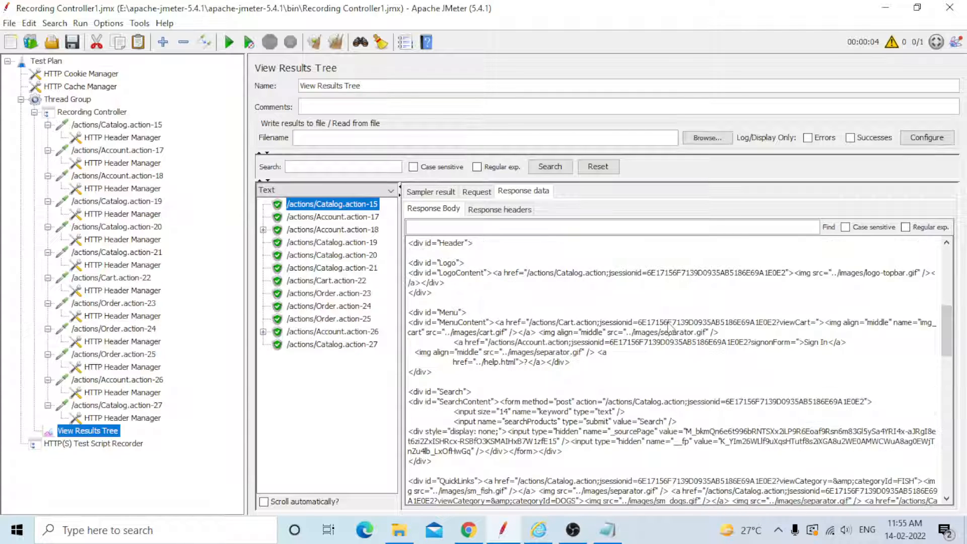
scroll(670, 327, up, 8)
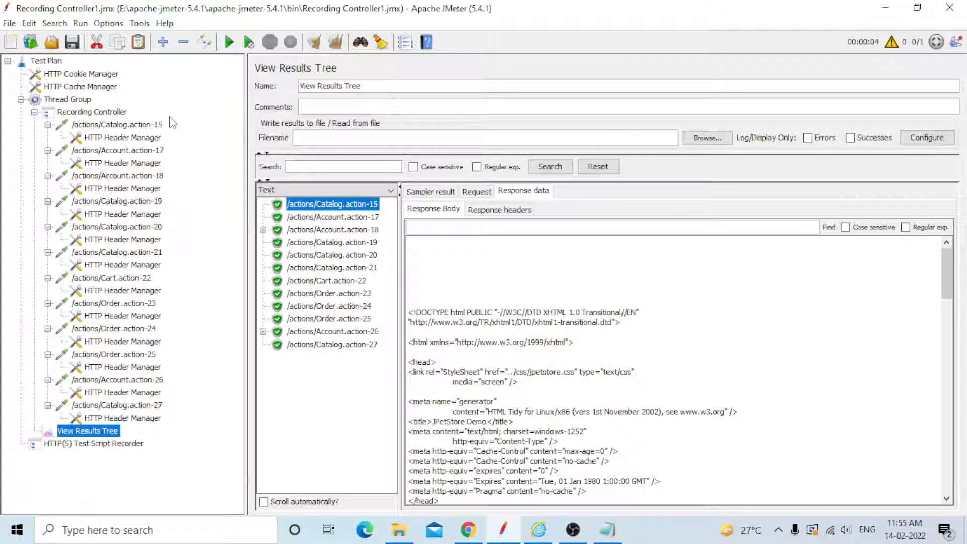
- Review the settings of the HTTP Cookie Manager, the HTTP Cache Manager and the Test Plan
click(85, 76)
click(81, 88)
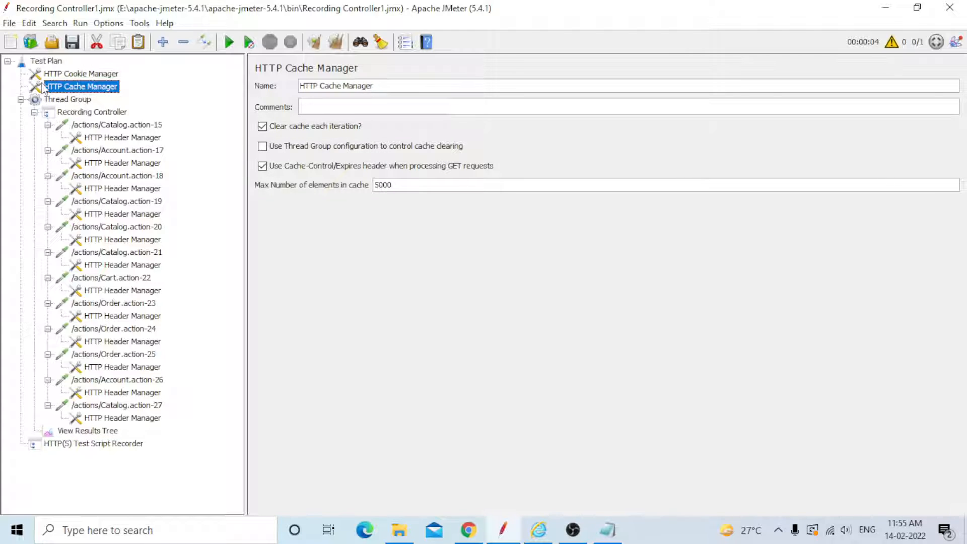
click(48, 62)
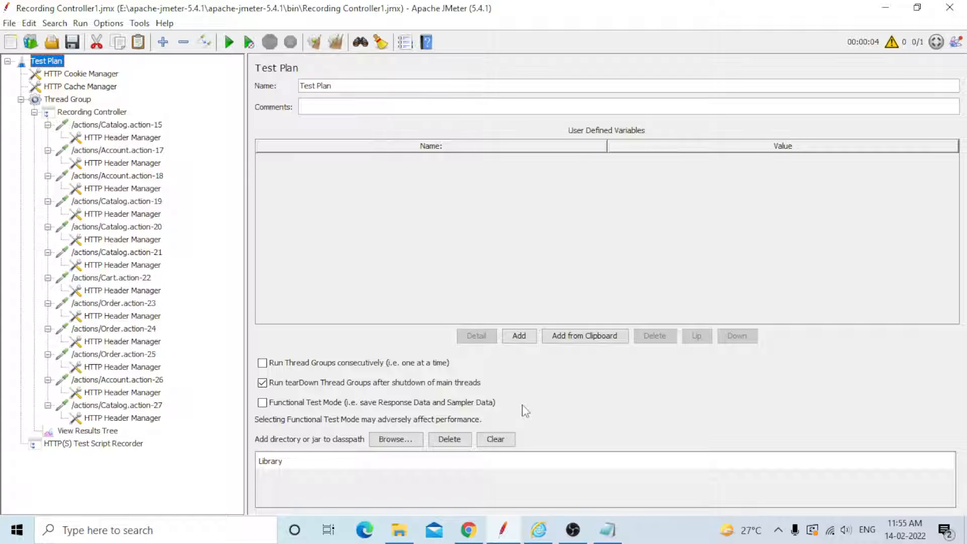
click(574, 534)
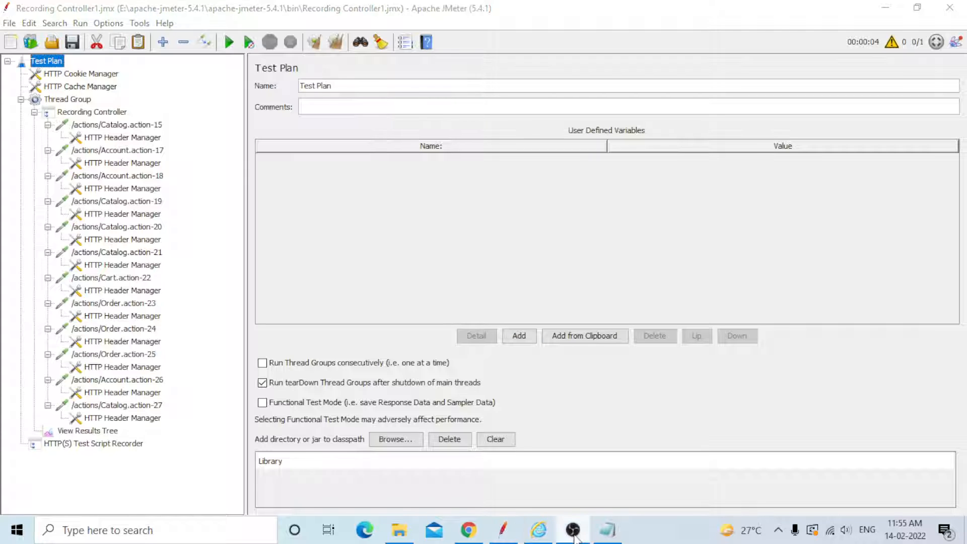